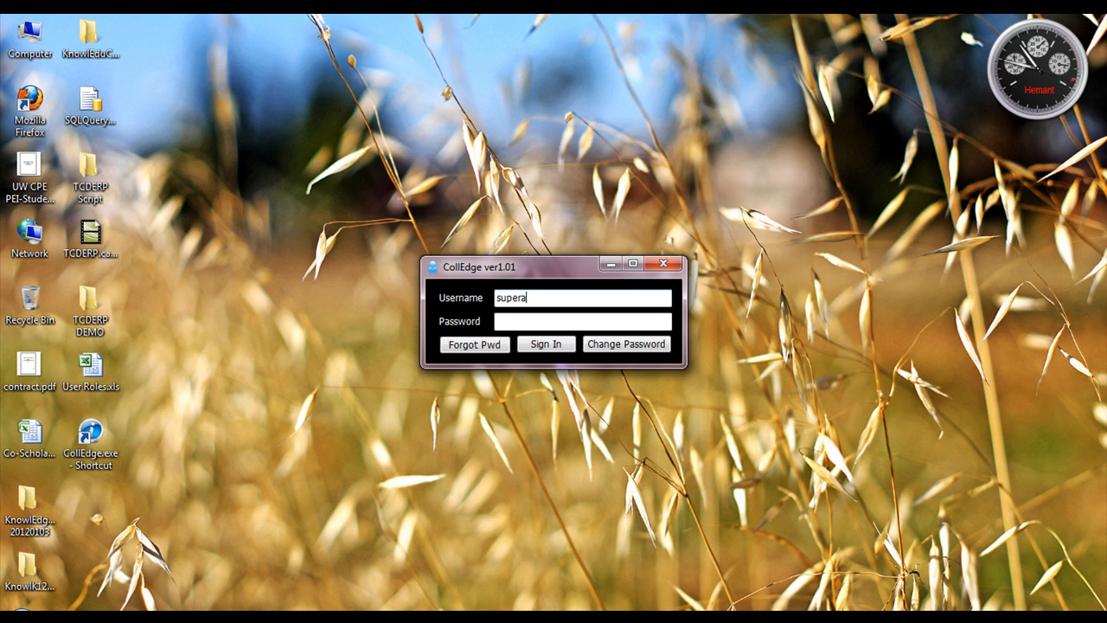
- Log in to CollEdge as superadmin from the login dialog
key(Tab)
key(Return)
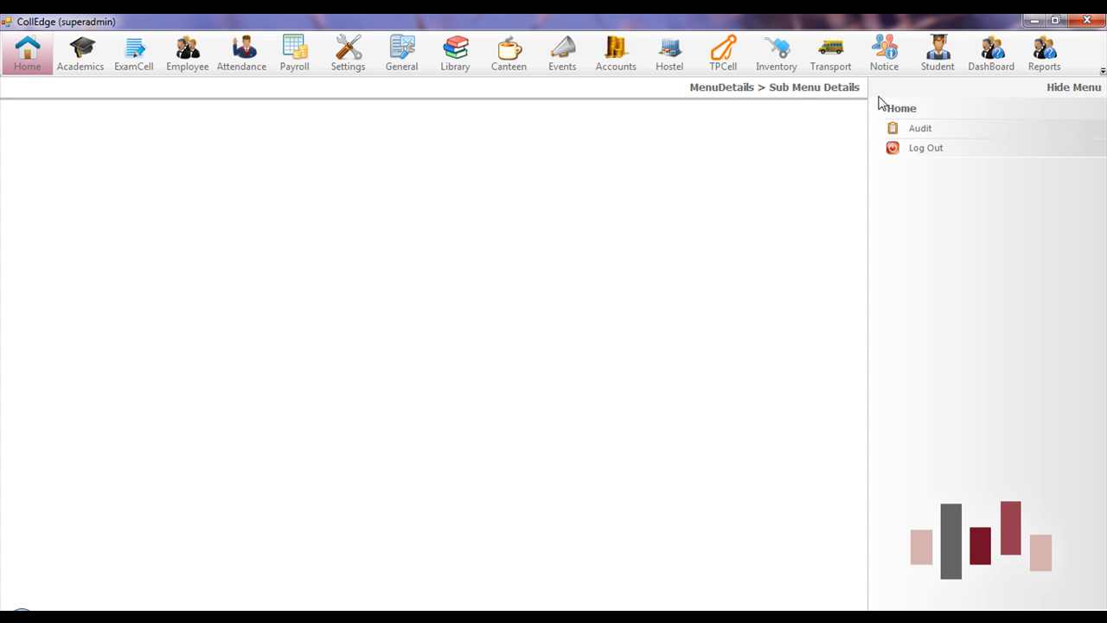
- Scroll through the Audit list of pending leave requests, then close and relaunch CollEdge from the desktop shortcut
click(926, 130)
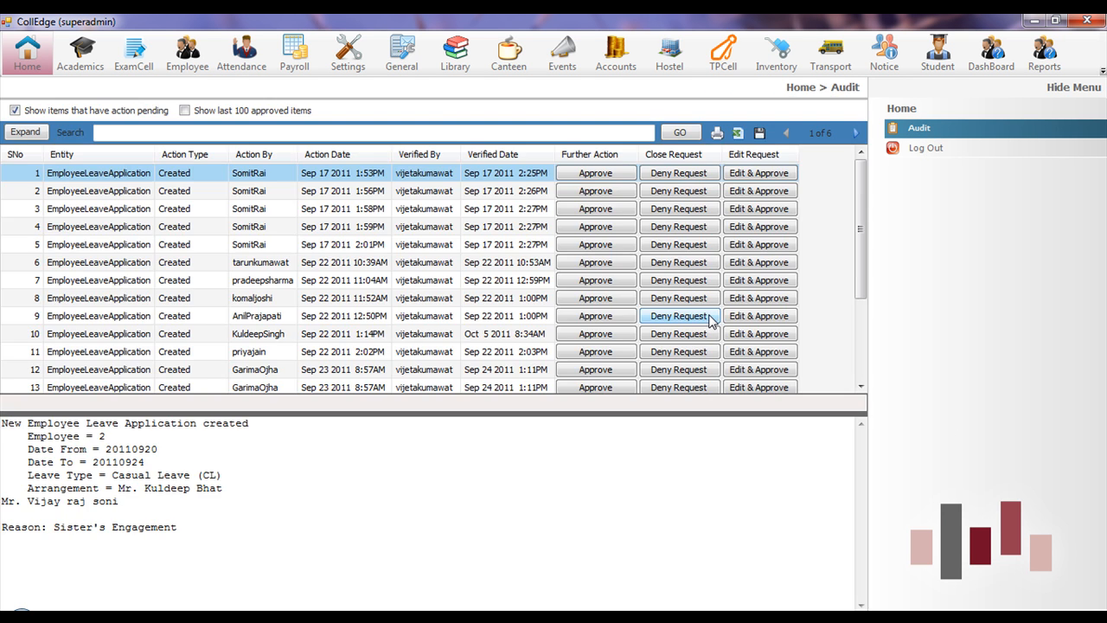
mouse_move(861, 189)
mouse_down()
mouse_move(856, 241)
mouse_move(859, 177)
mouse_up()
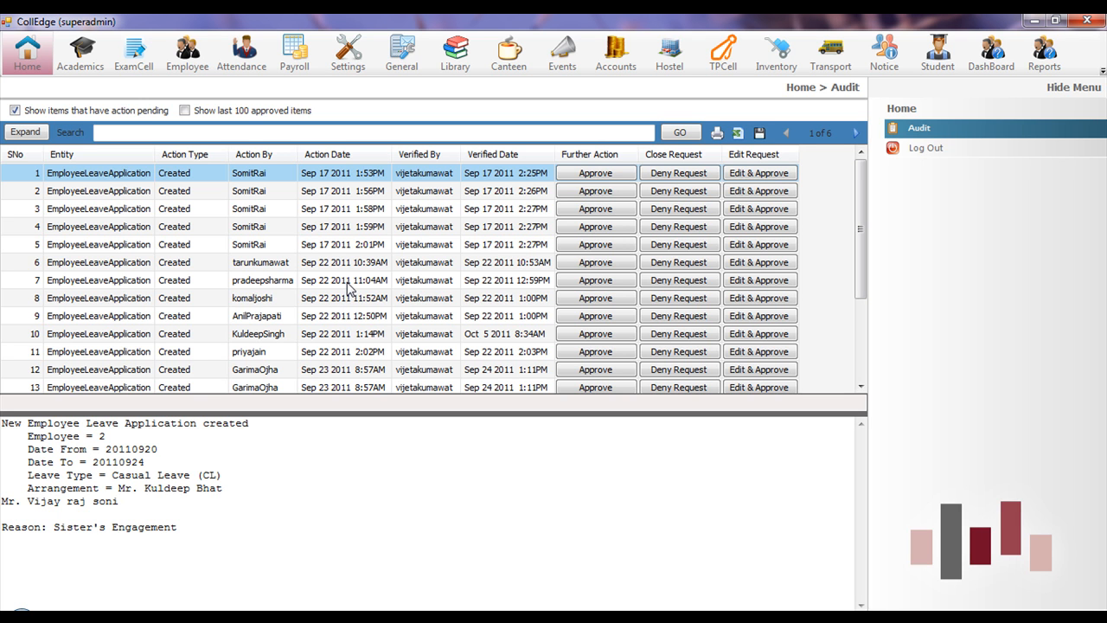
click(1083, 19)
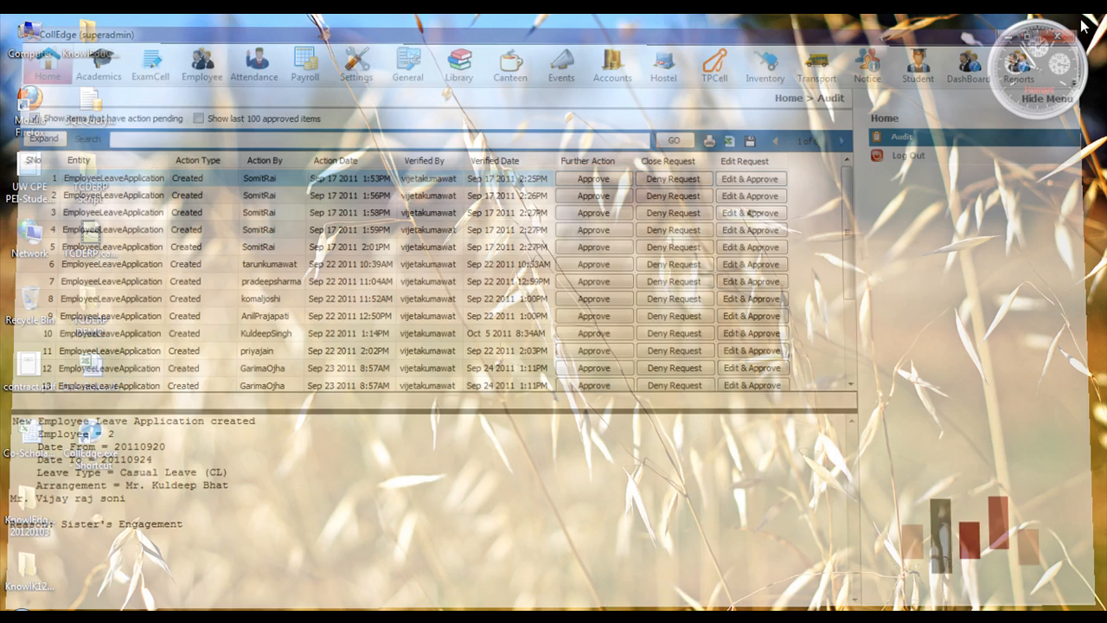
double_click(94, 440)
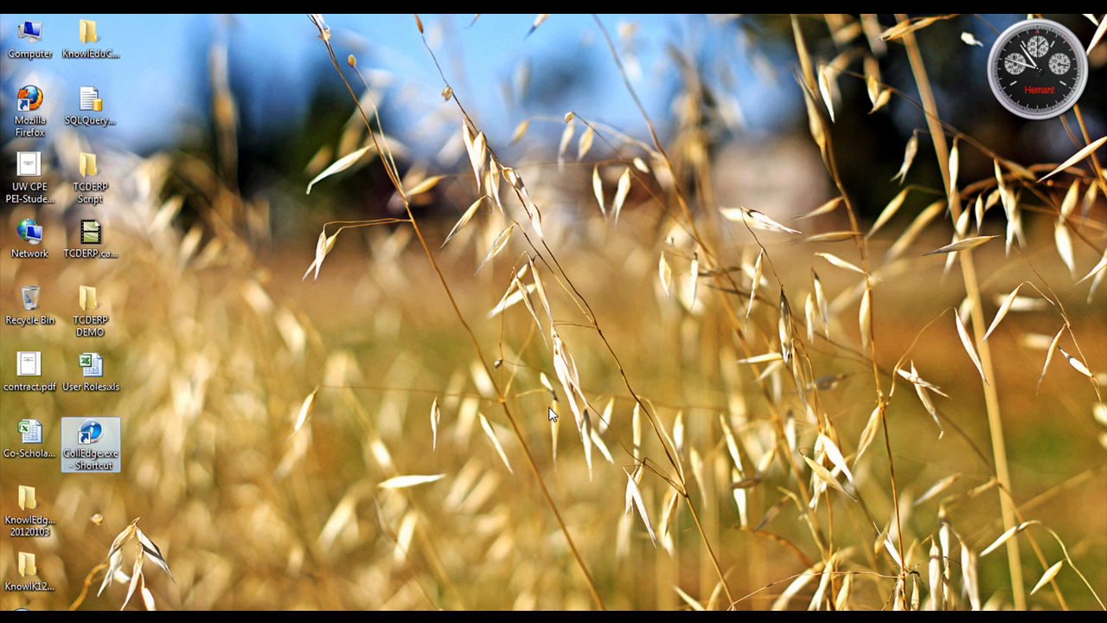
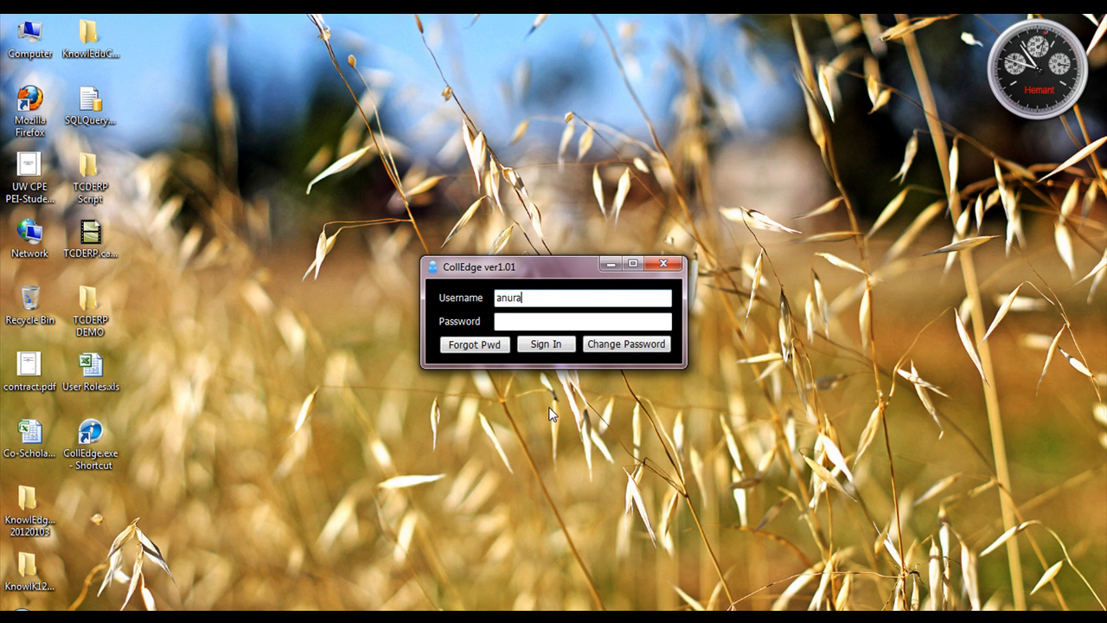
- Log in to CollEdge with the staff member's username and password
key(Tab)
text(#####)
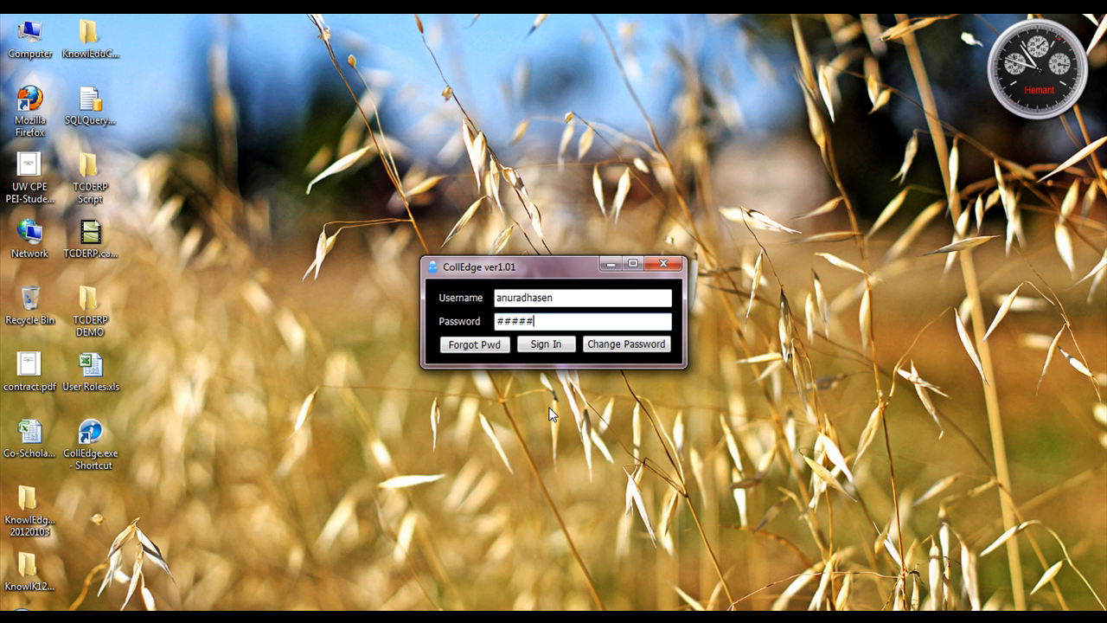
key(Return)
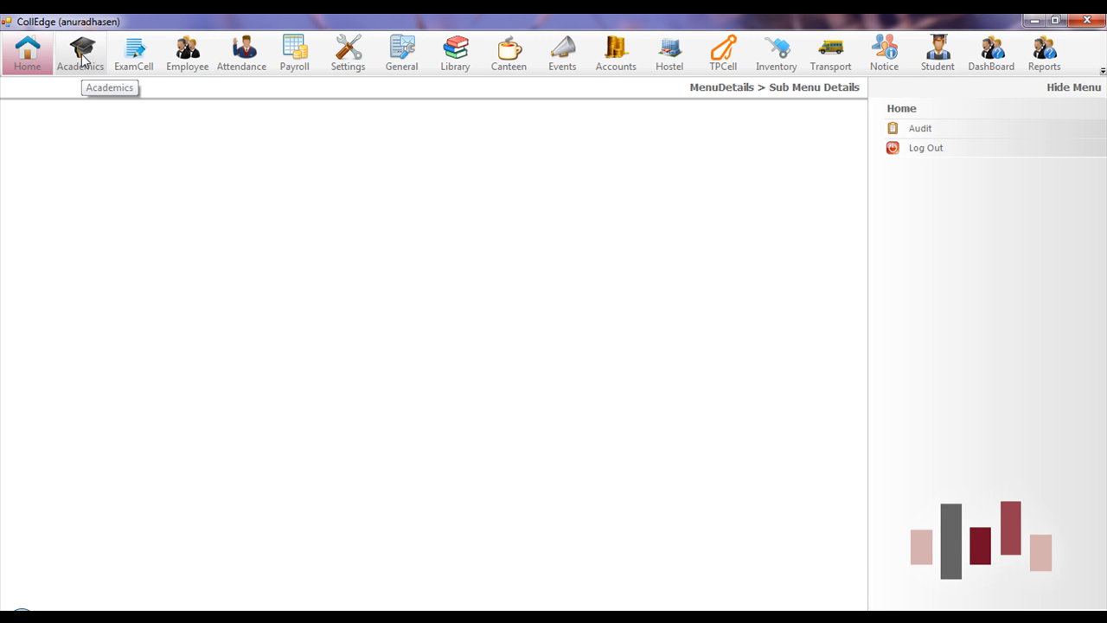
- Open the Employee Leave Application form through the Academics and Employee modules
click(84, 59)
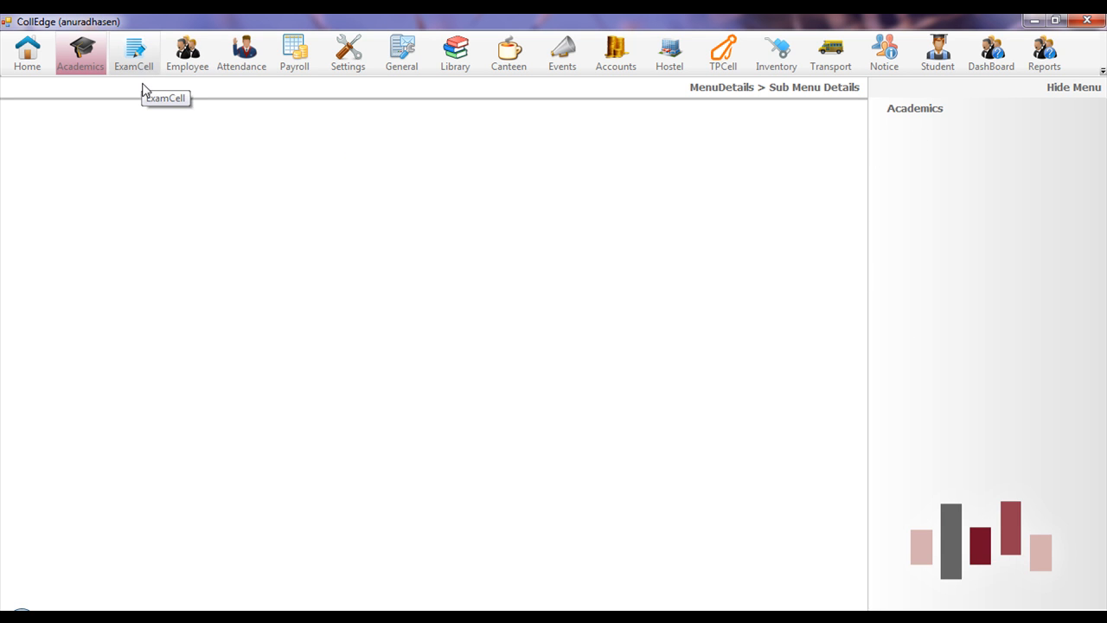
click(182, 55)
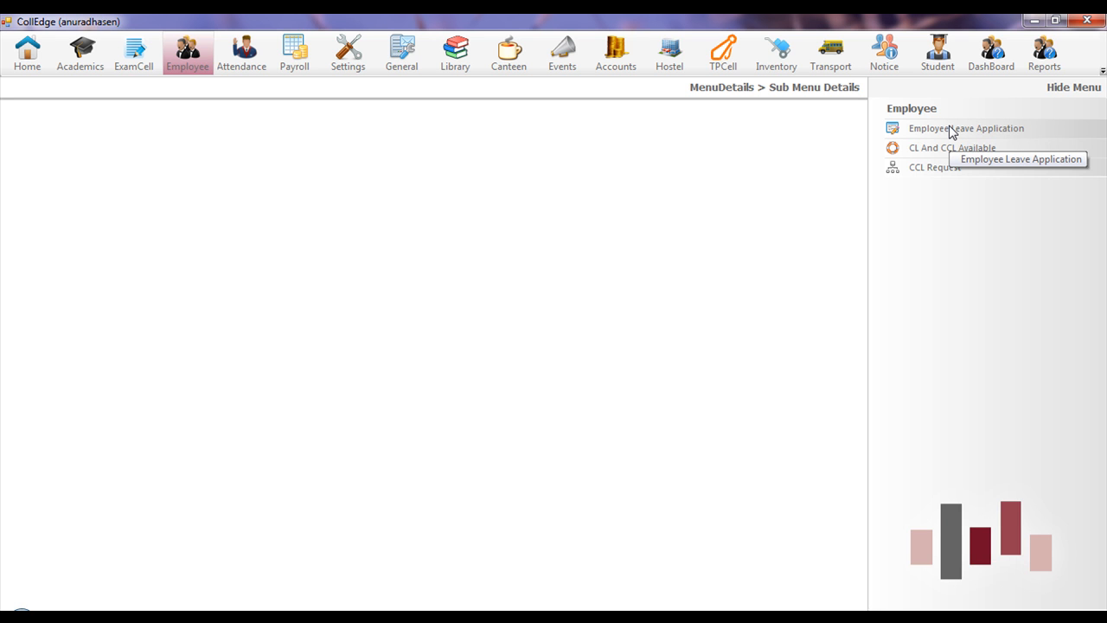
click(952, 129)
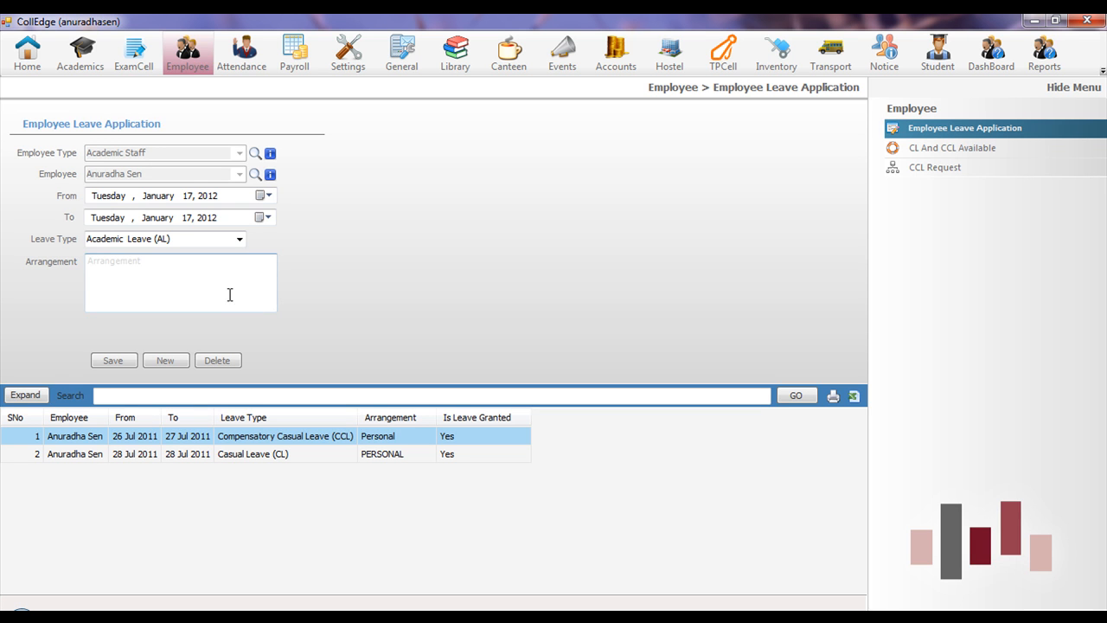
- Set the leave From and To dates to 18 January 2012 with leave type Official Duty (OD)
click(240, 242)
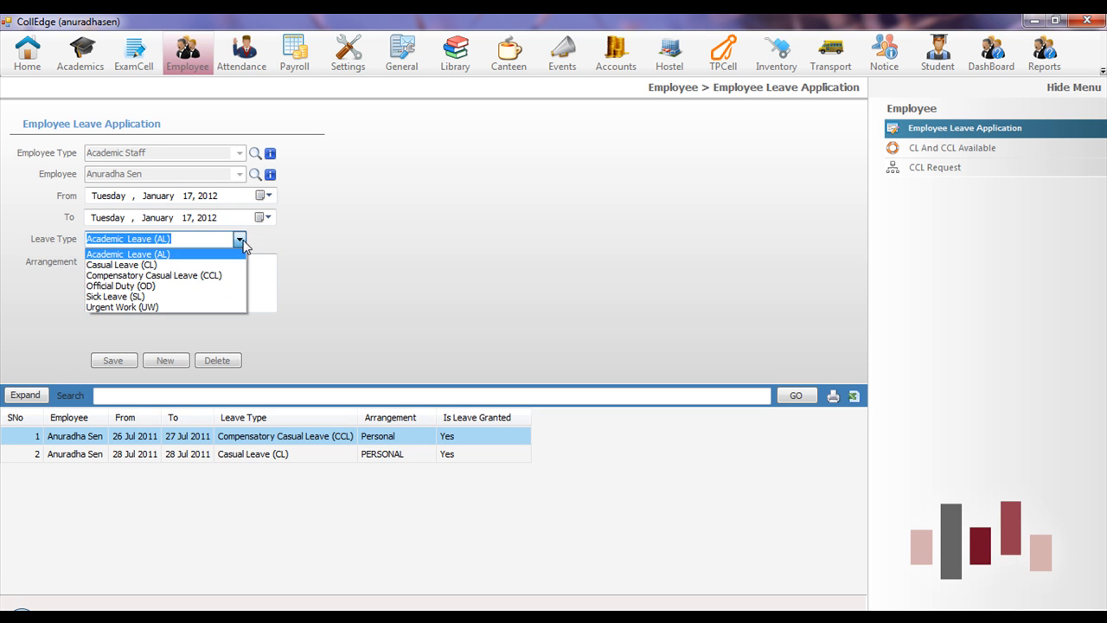
click(258, 292)
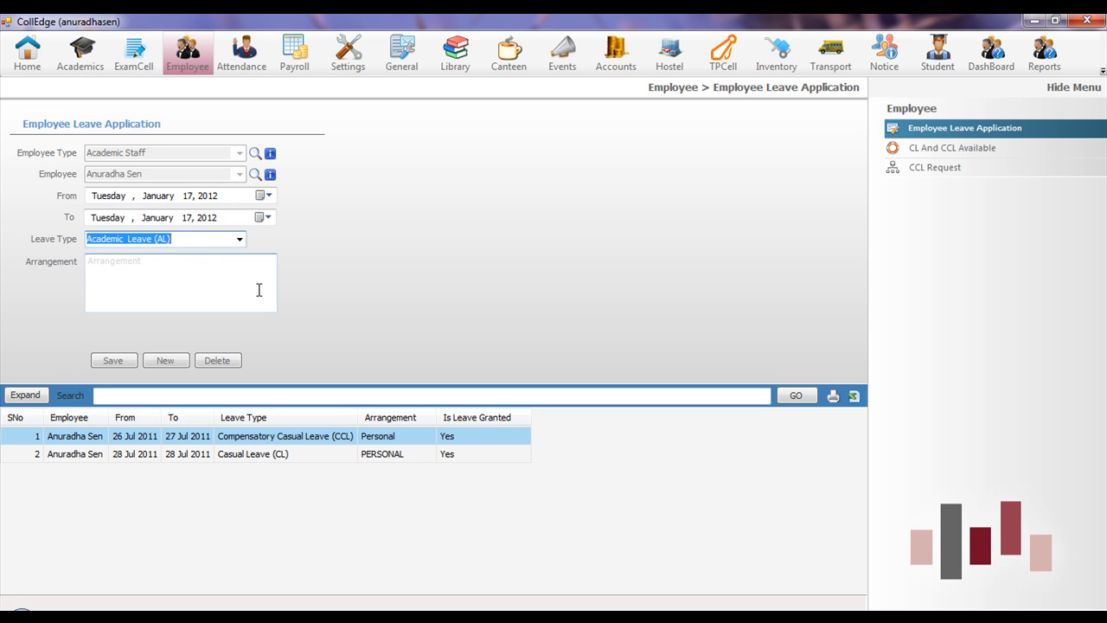
click(191, 196)
key(Up)
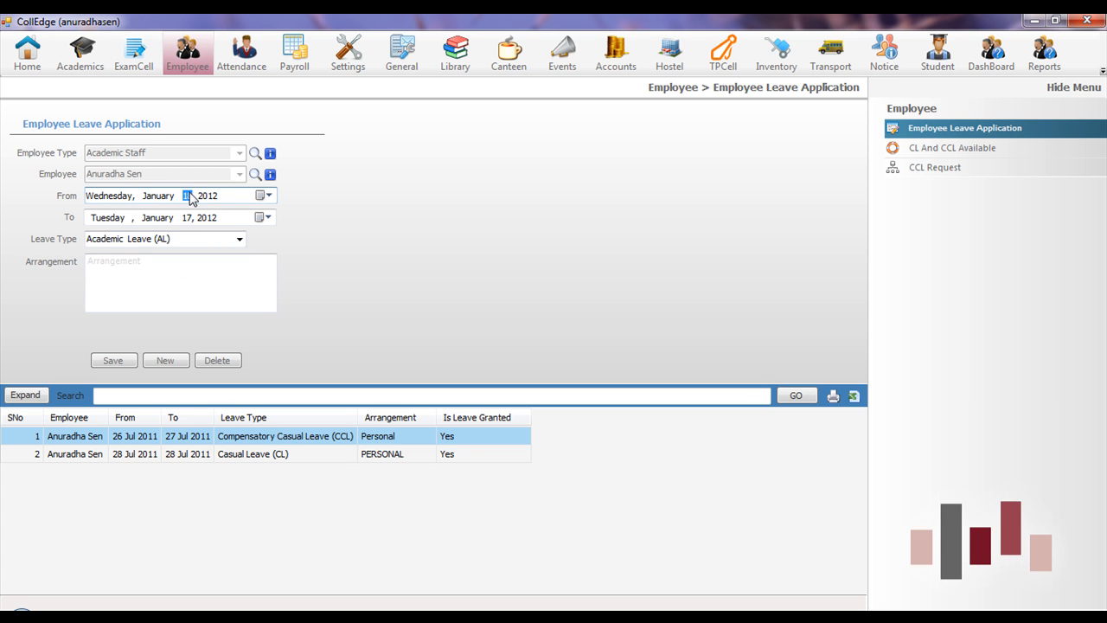
click(187, 218)
key(Up)
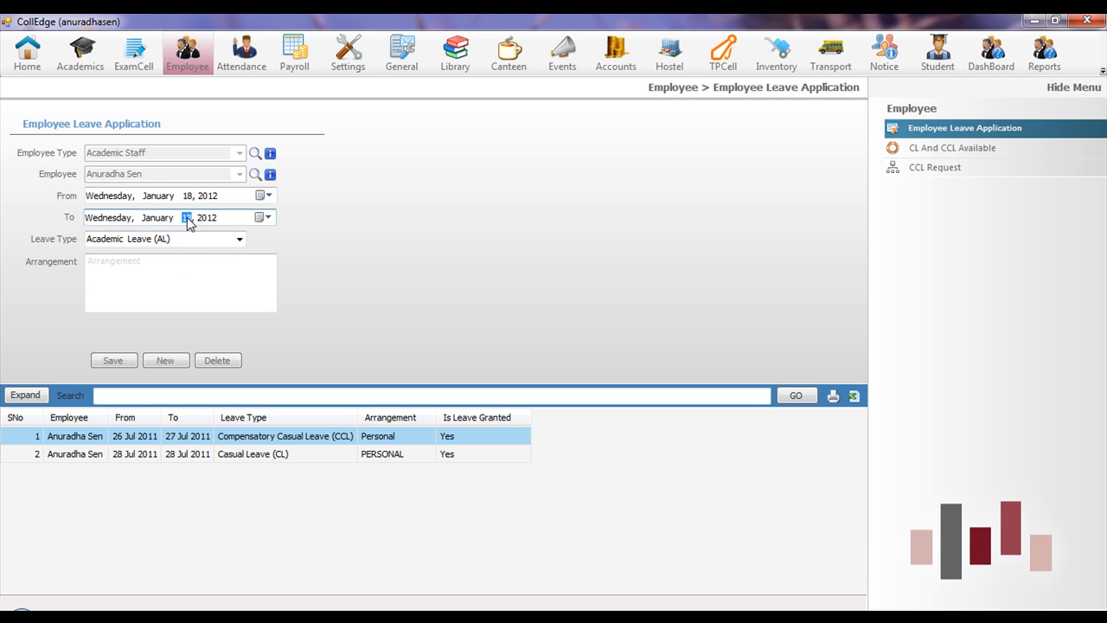
click(240, 240)
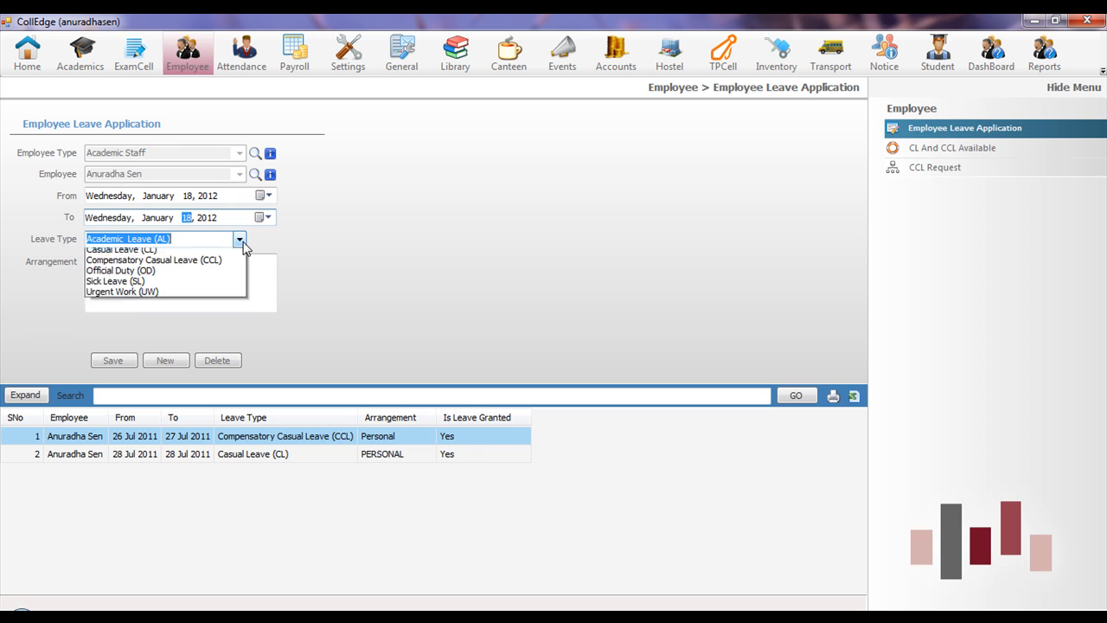
click(168, 286)
- Enter the covering colleague as the arrangement, save, and give the reason 'Not Feeling well'
click(168, 285)
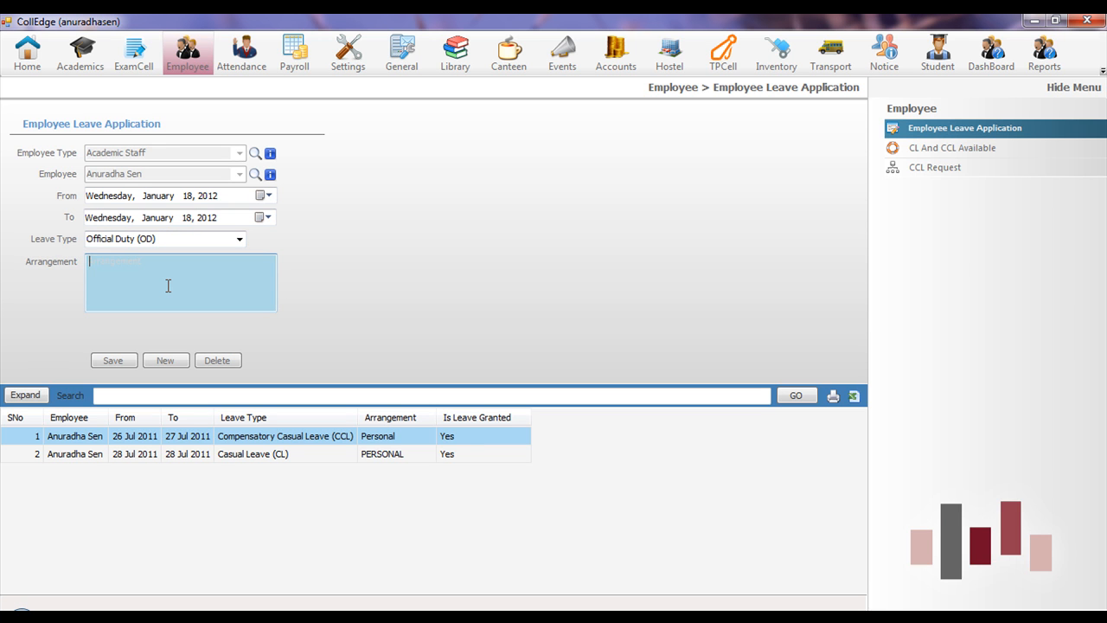
text(Mr Amit)
click(118, 361)
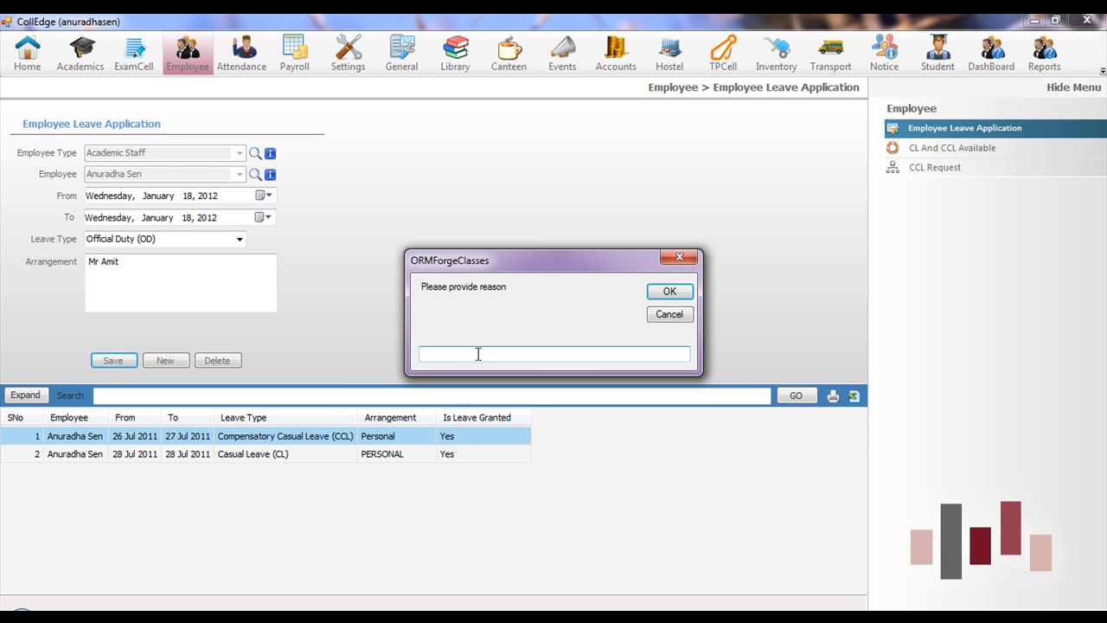
text(Not Feeling well)
click(669, 292)
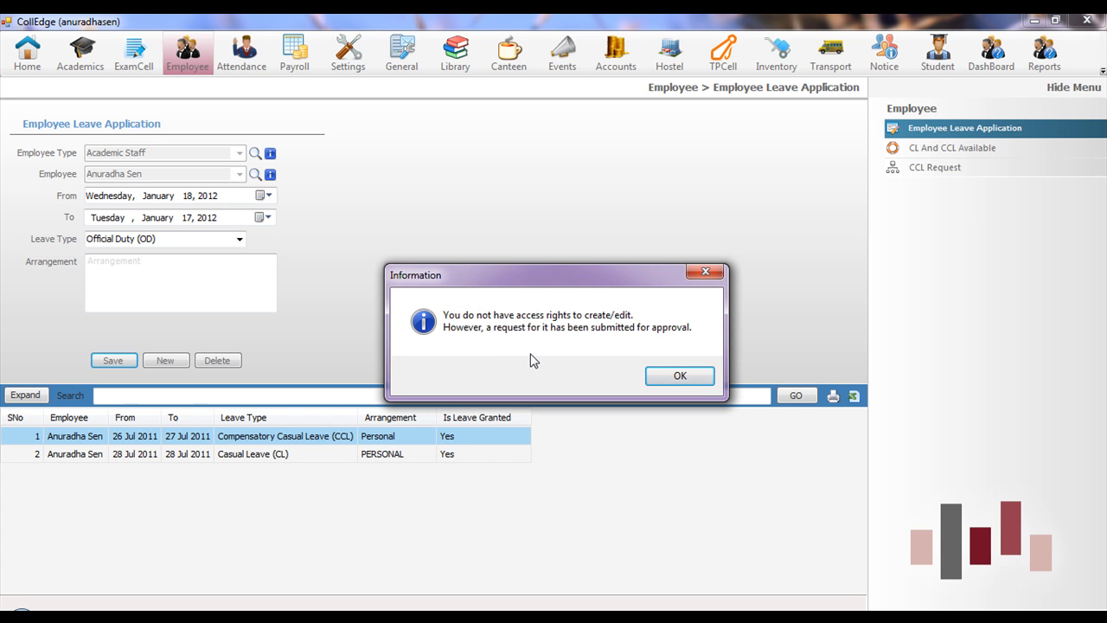
- Acknowledge the sent-for-approval message and find the new OD leave request pending in the Audit list
click(681, 377)
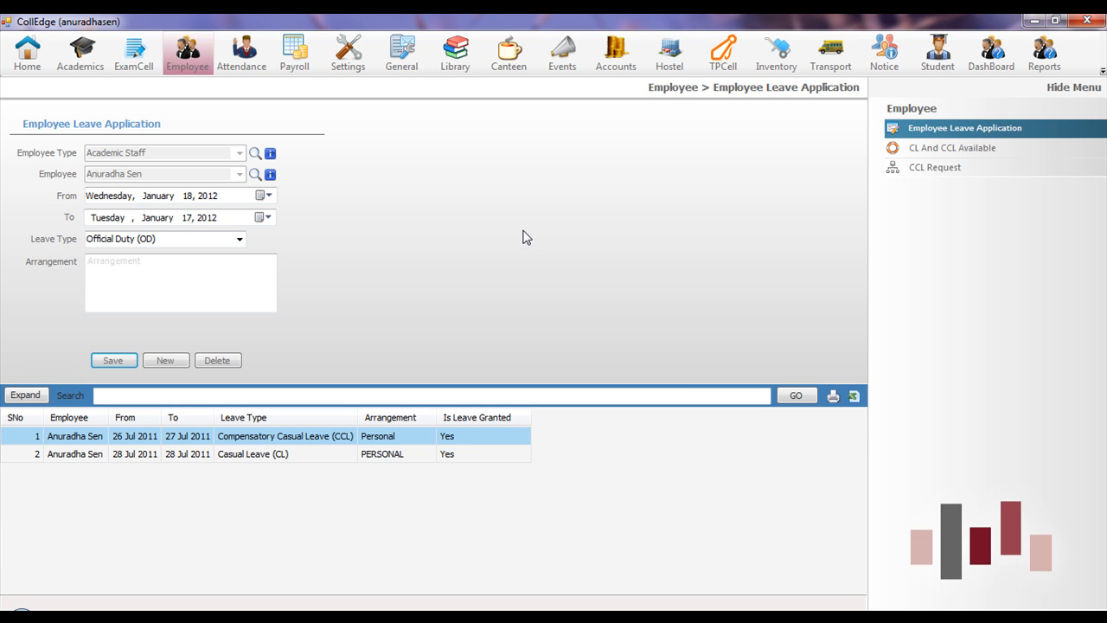
click(33, 60)
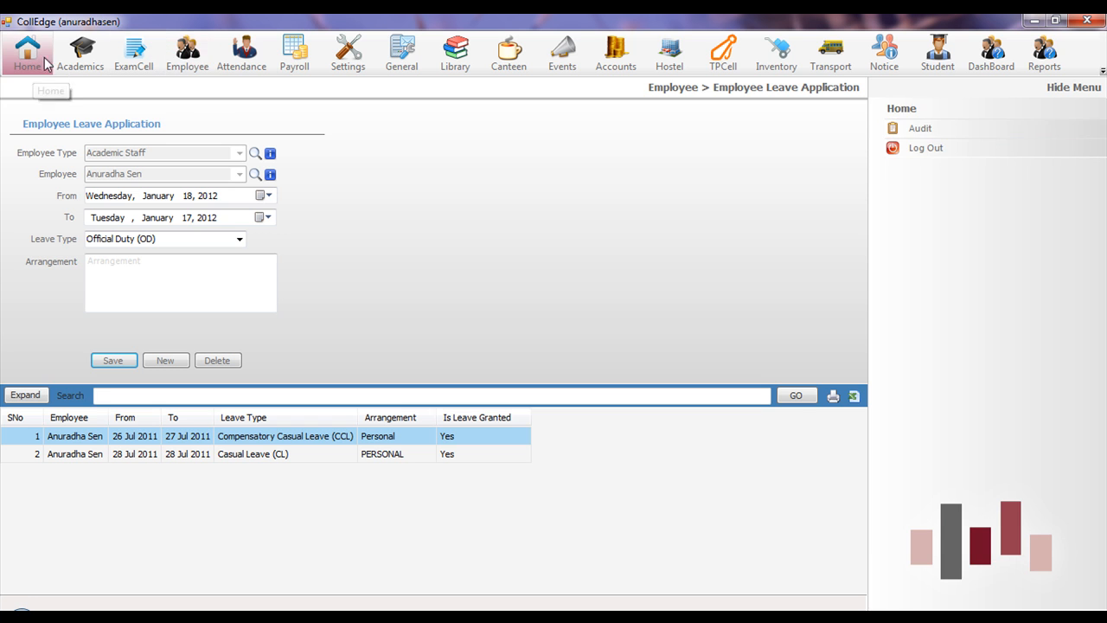
click(957, 131)
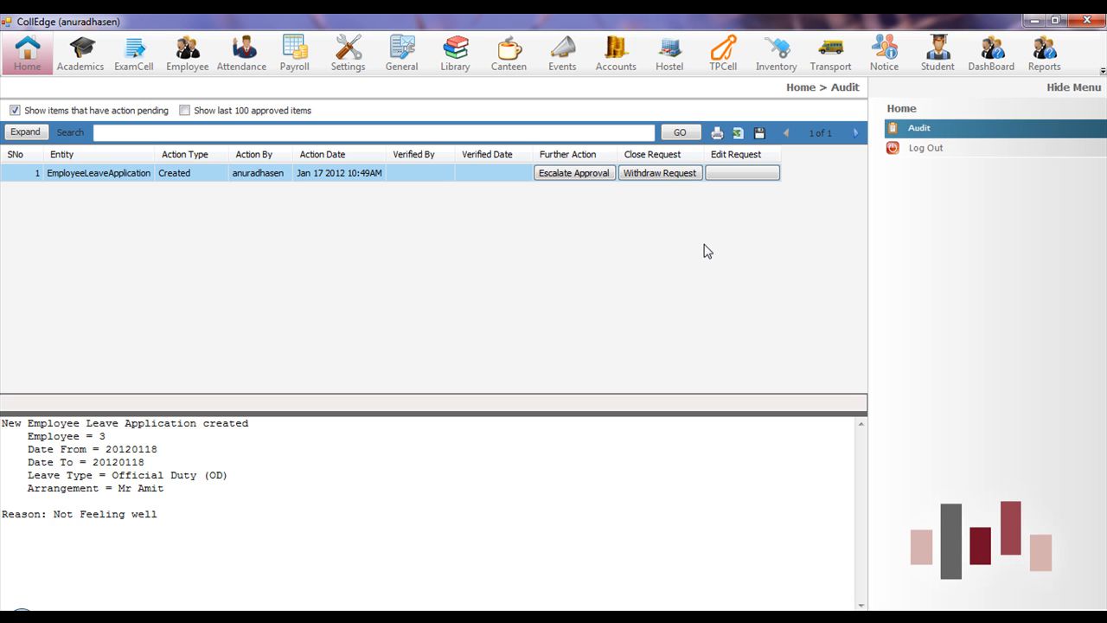
- Relaunch CollEdge, log in as superadmin, and open the Audit list of pending leave applications
click(1087, 21)
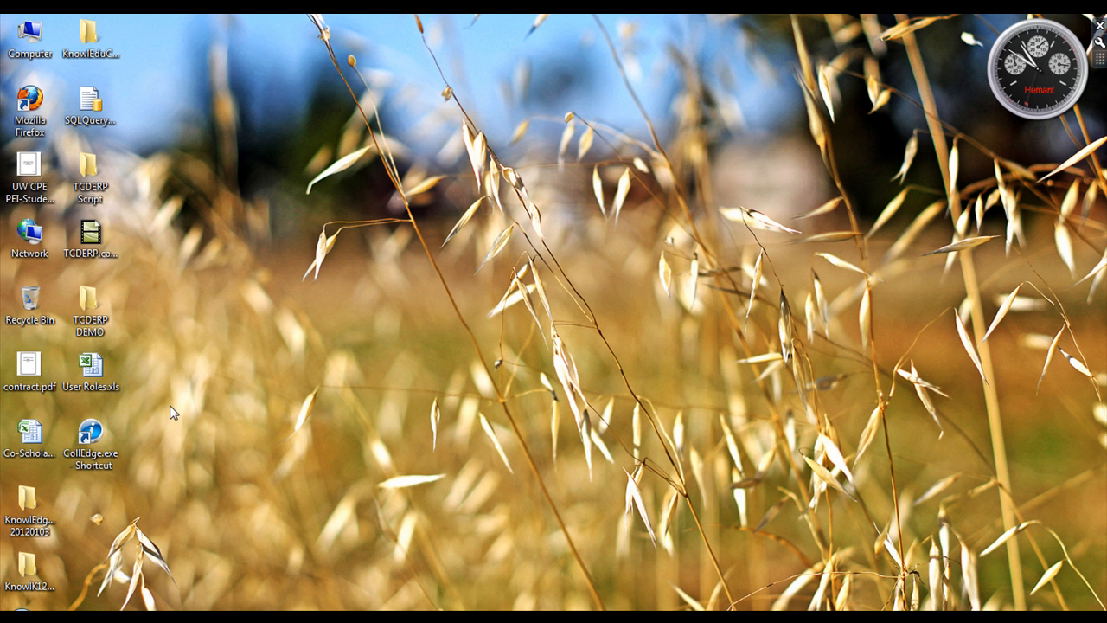
double_click(103, 437)
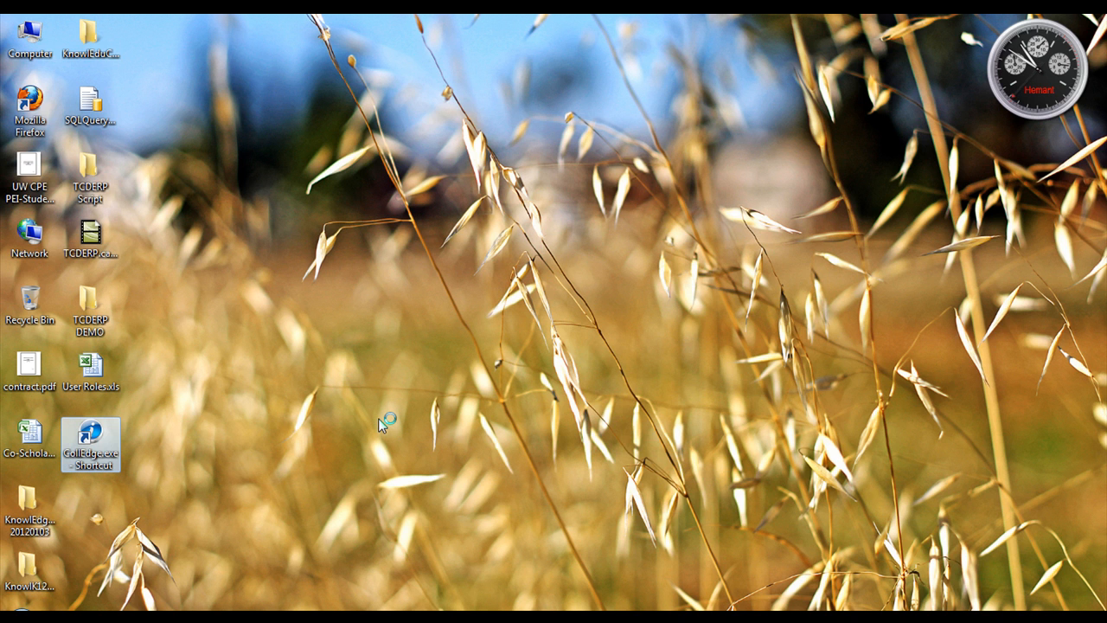
text(superadmin)
key(Tab)
key(Return)
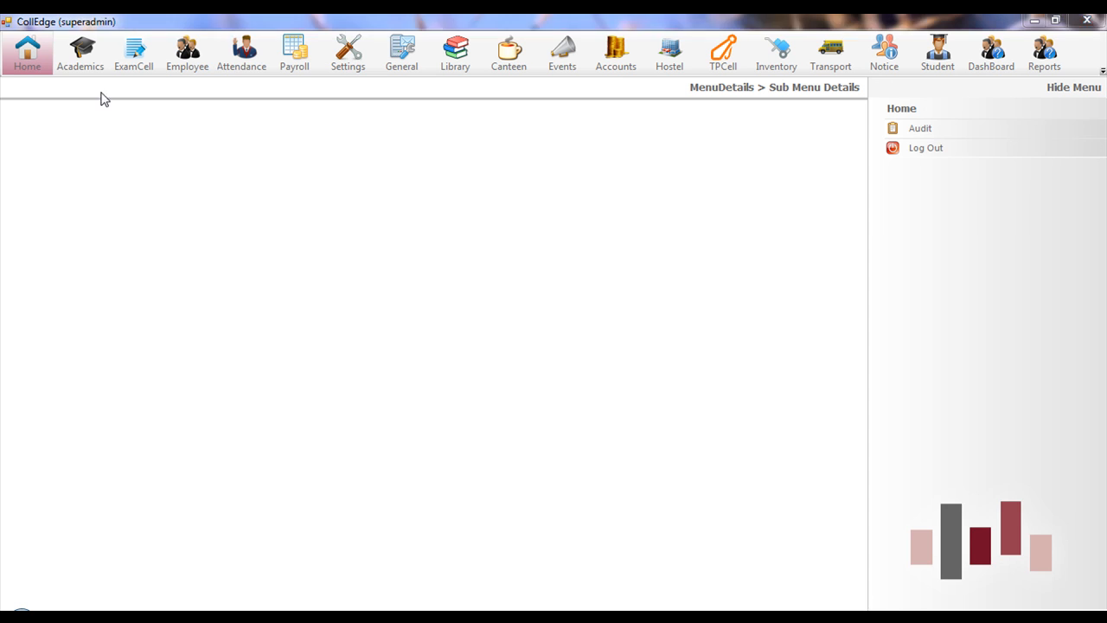
click(919, 129)
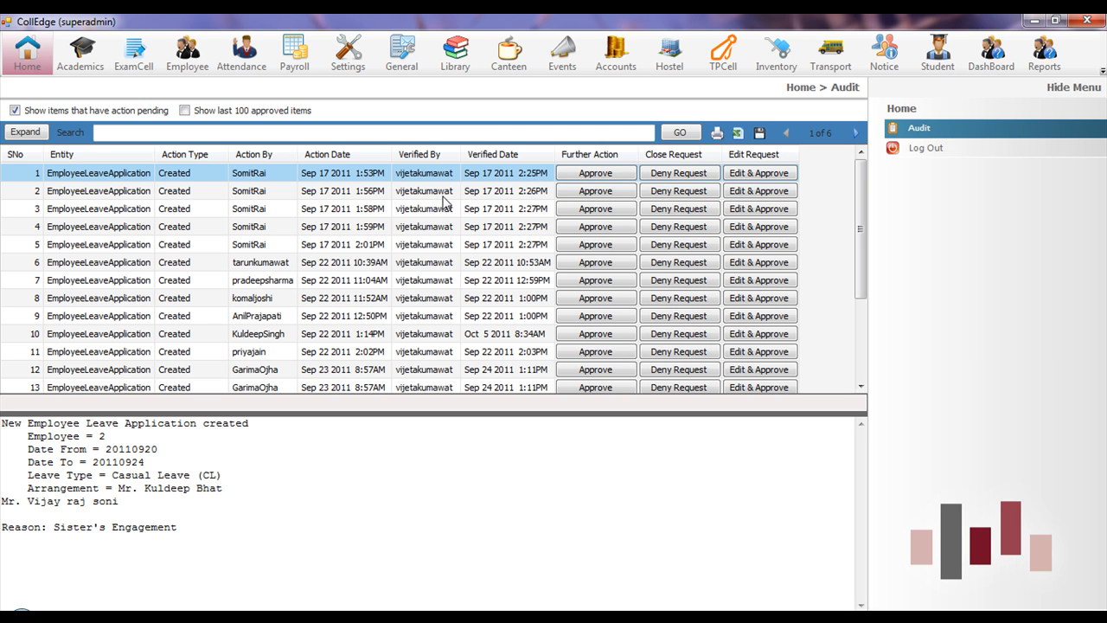
click(87, 62)
- Browse the Session, Branch, Semester, Section and Batch records, then generate the all-batches report
click(956, 128)
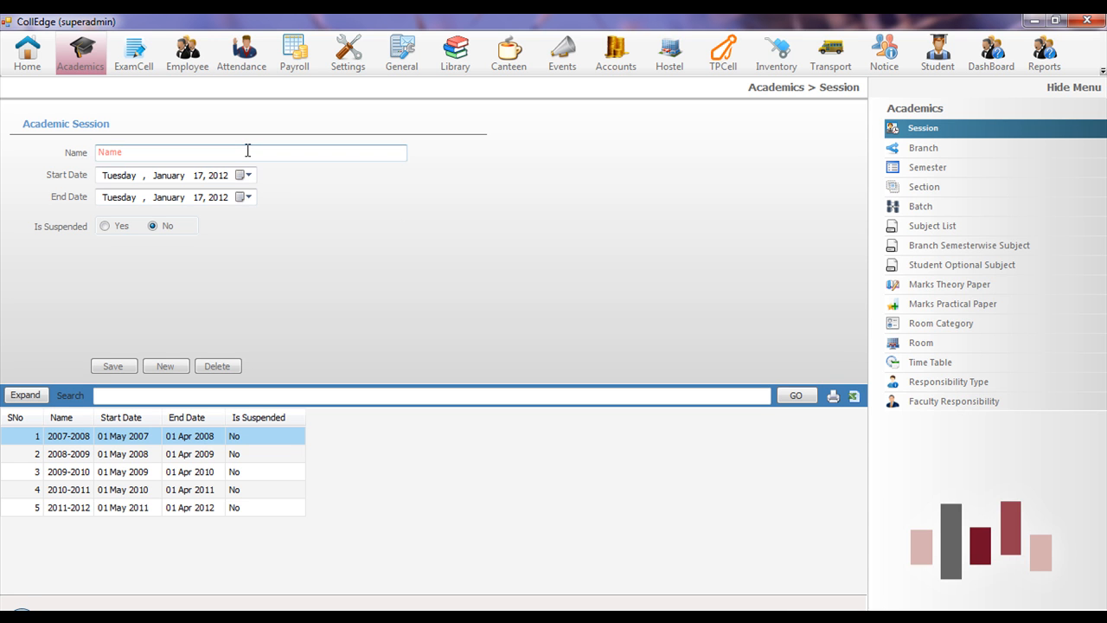
click(921, 151)
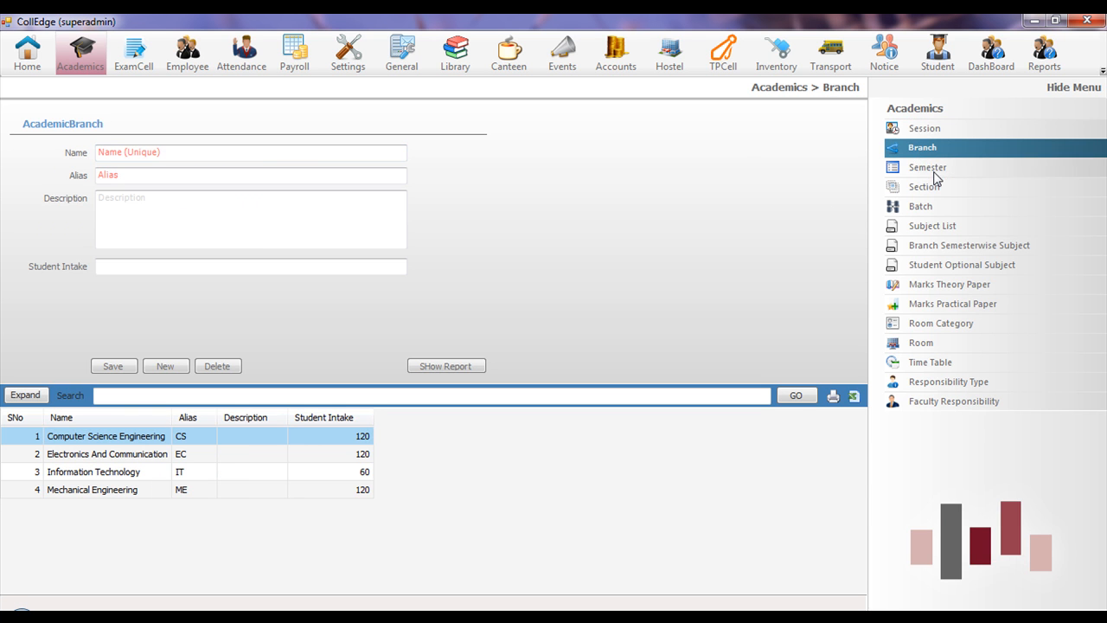
click(933, 171)
click(937, 189)
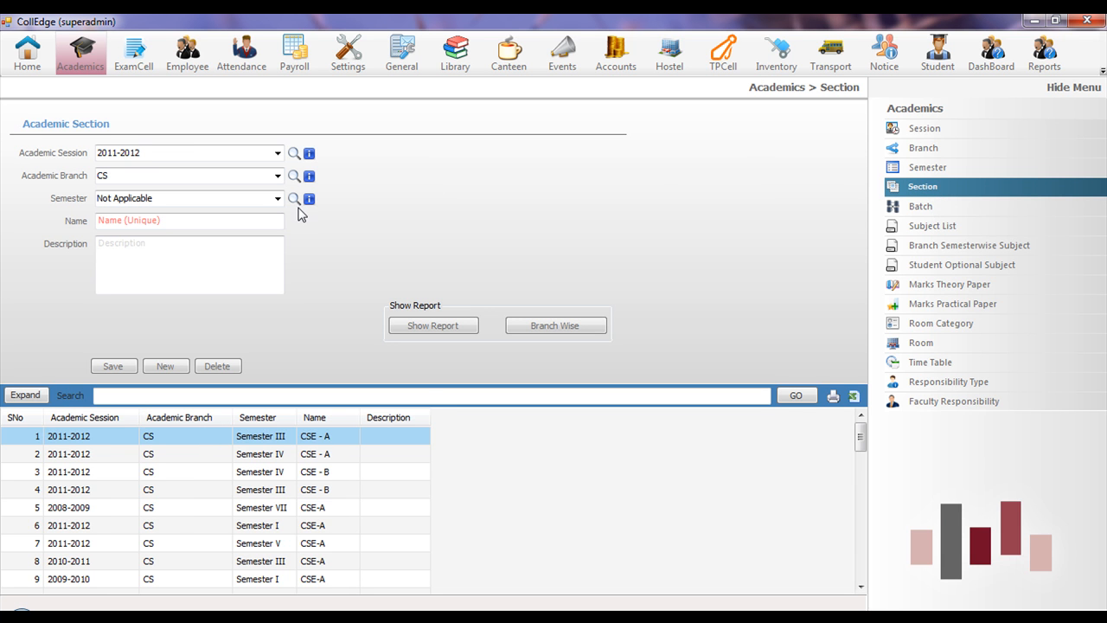
click(903, 211)
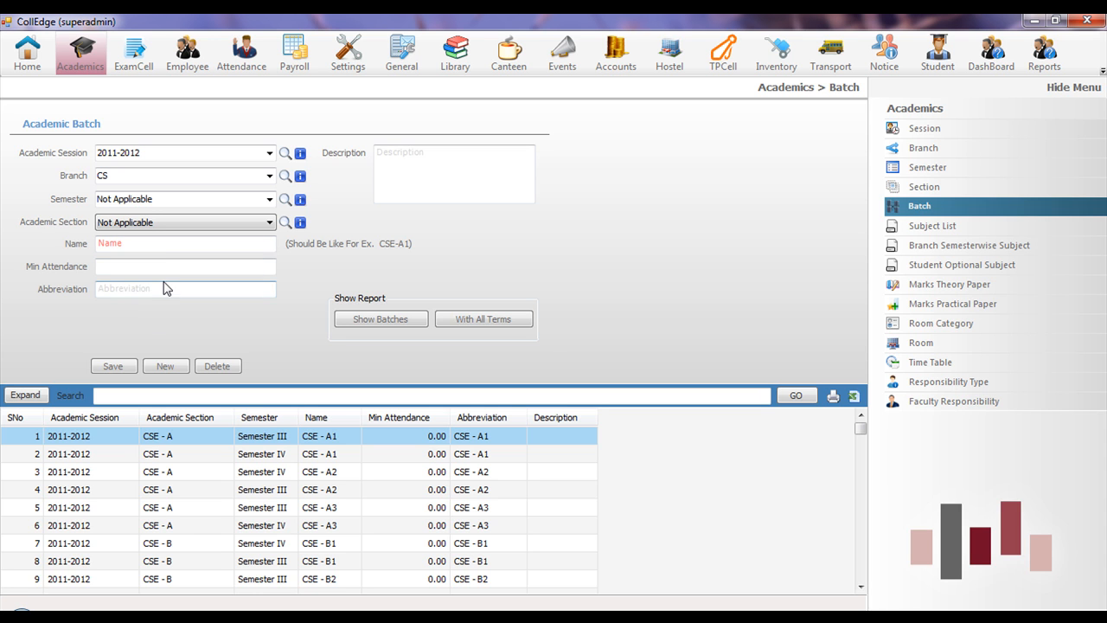
click(163, 268)
click(163, 244)
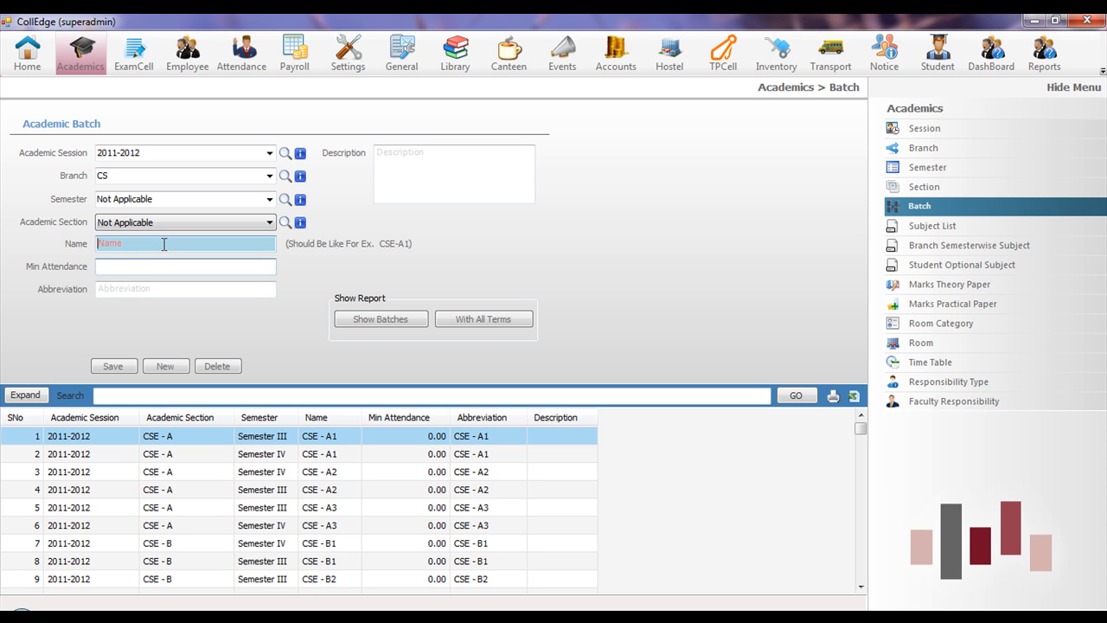
click(346, 323)
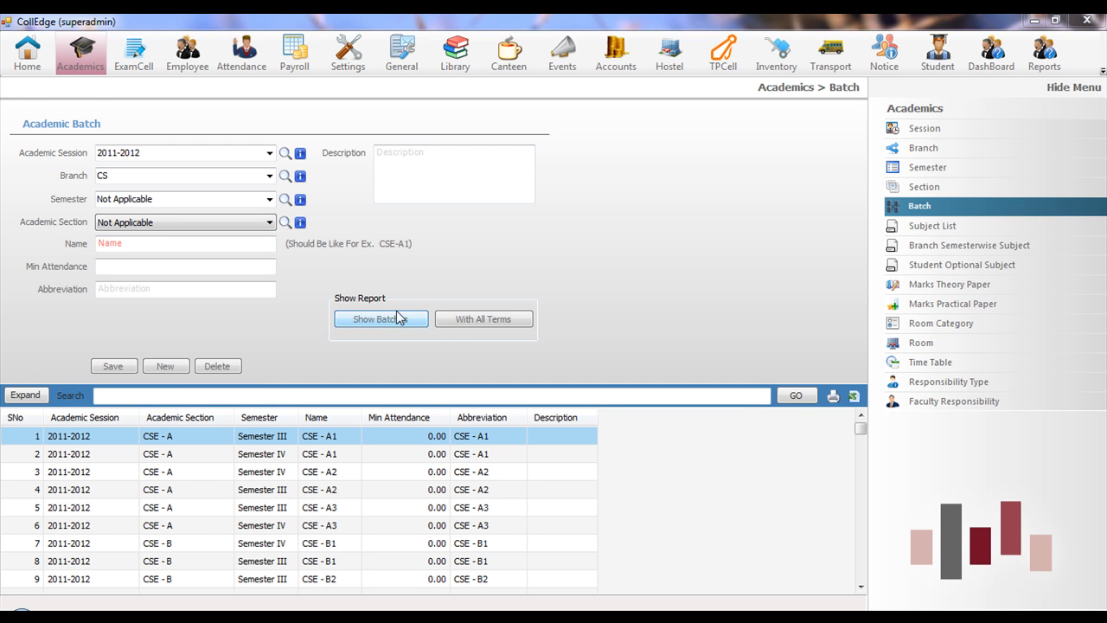
- View the Batch List Of All Branch report, close it, and show the ExamCell pages
click(398, 319)
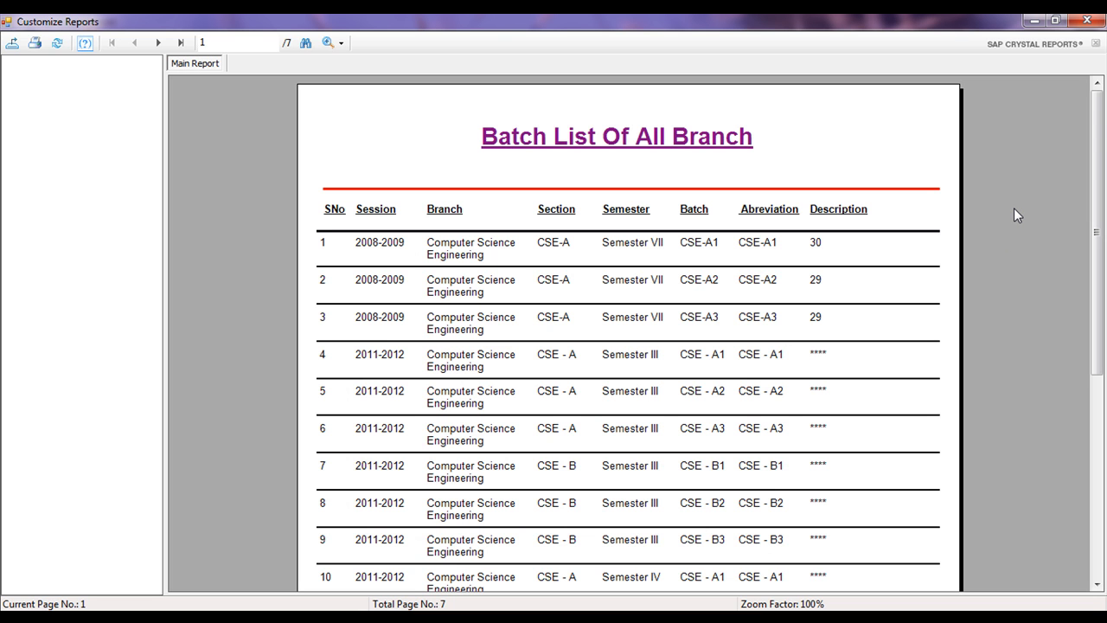
mouse_move(1097, 147)
mouse_down()
mouse_move(1099, 266)
mouse_move(1097, 145)
mouse_up()
click(1088, 20)
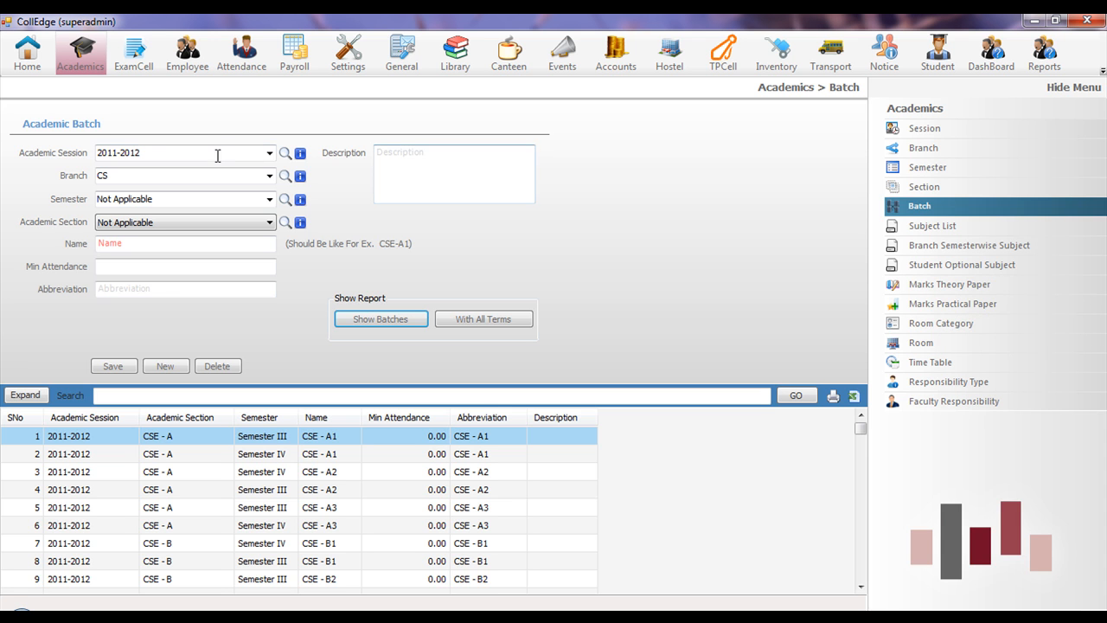
click(134, 52)
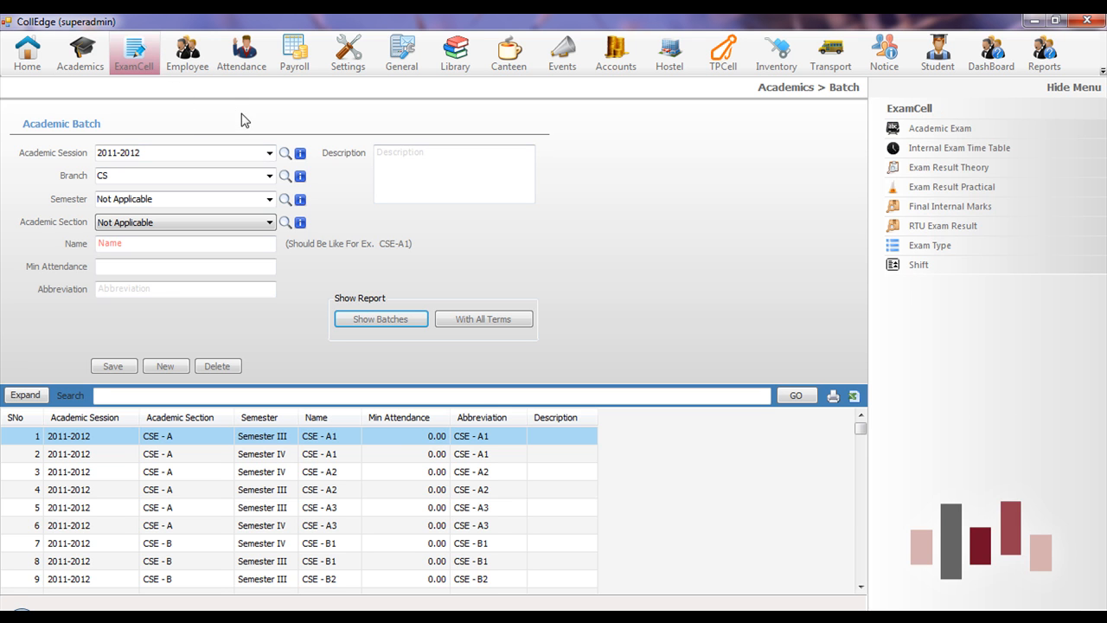
- Open Exam Result Theory and load students for the 2008-2009 session, Semester II
click(919, 130)
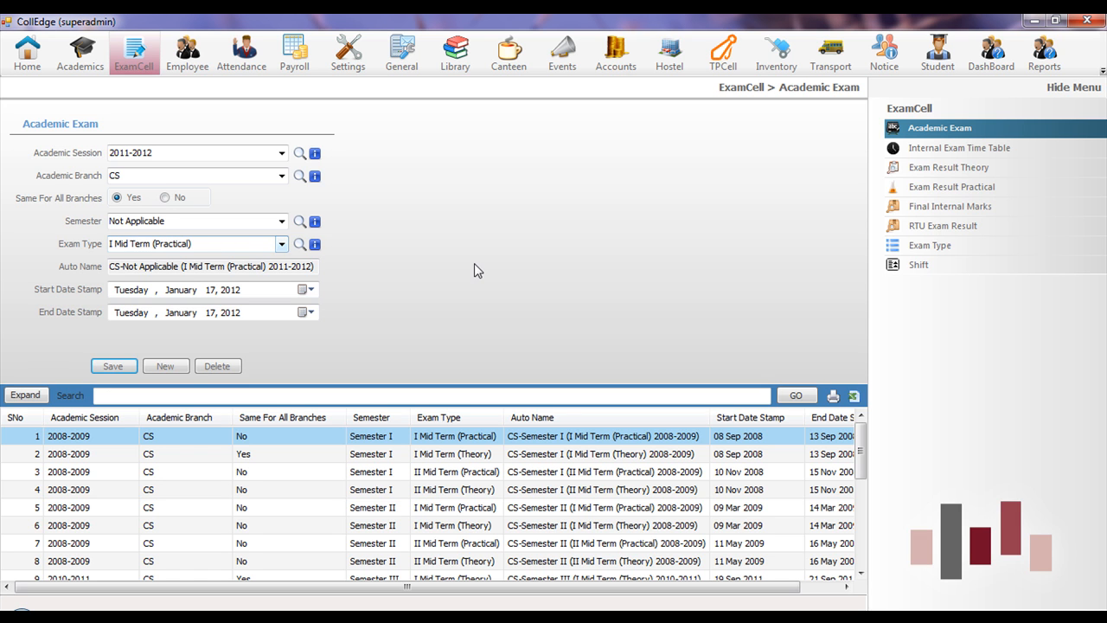
click(910, 172)
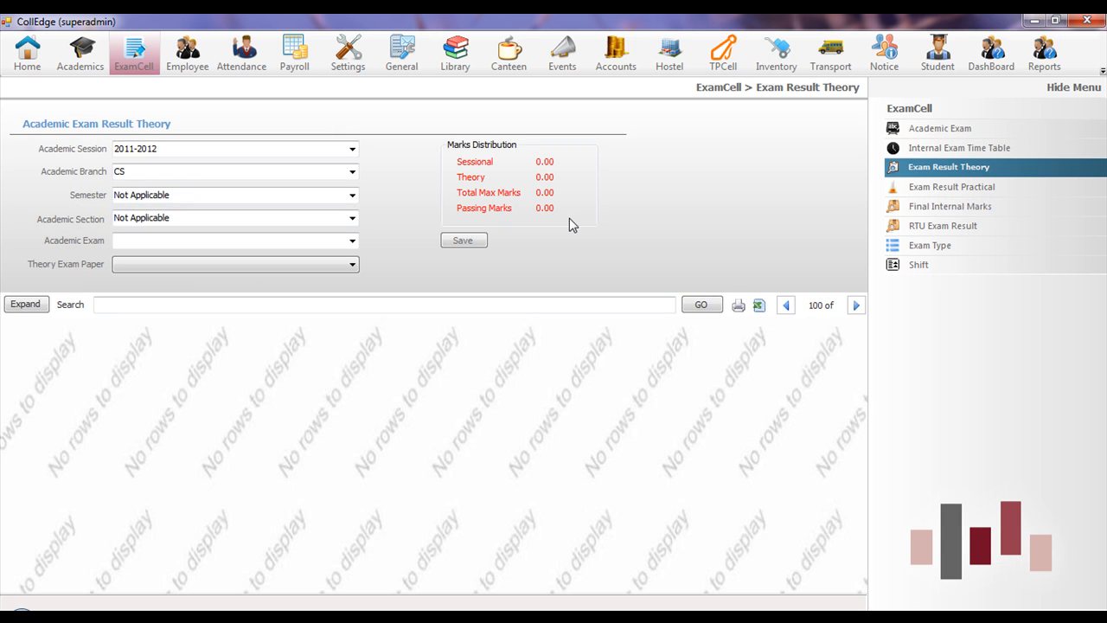
click(352, 149)
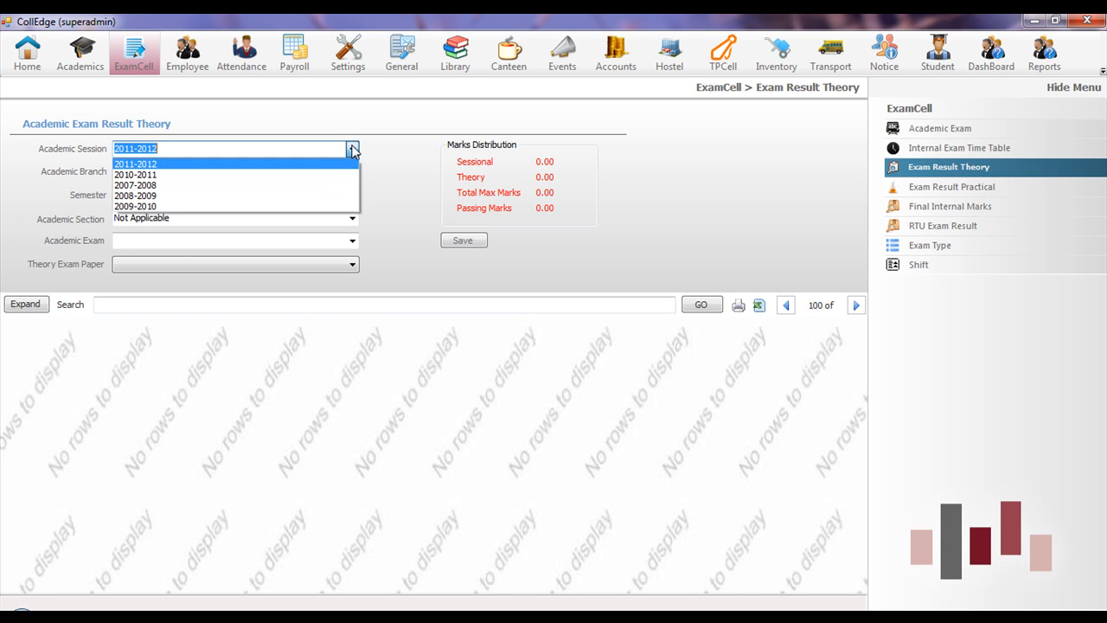
click(318, 196)
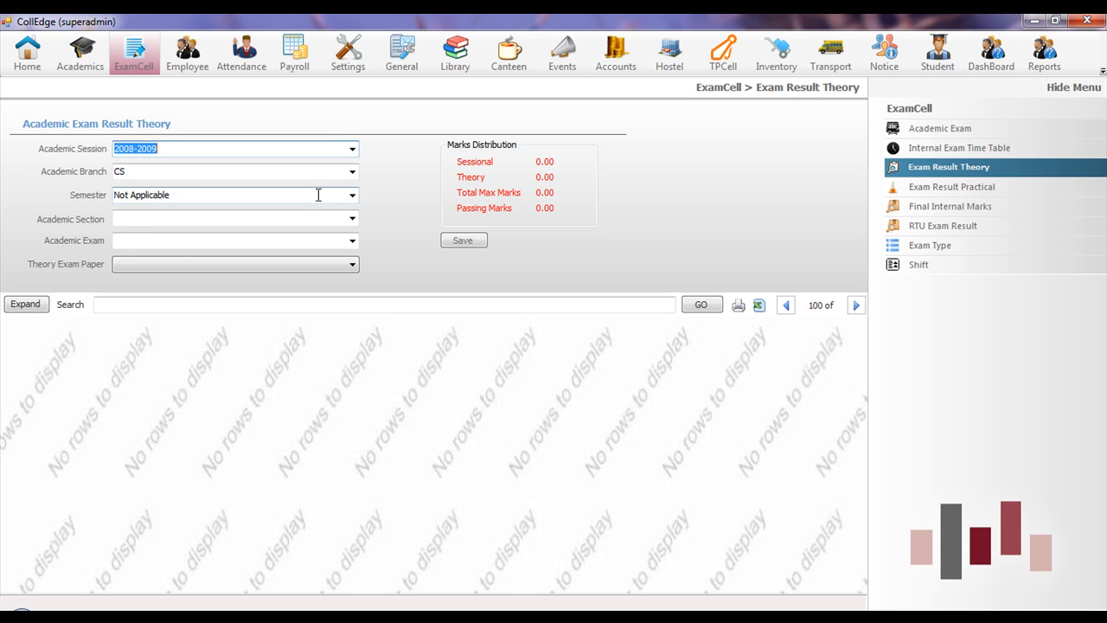
click(352, 195)
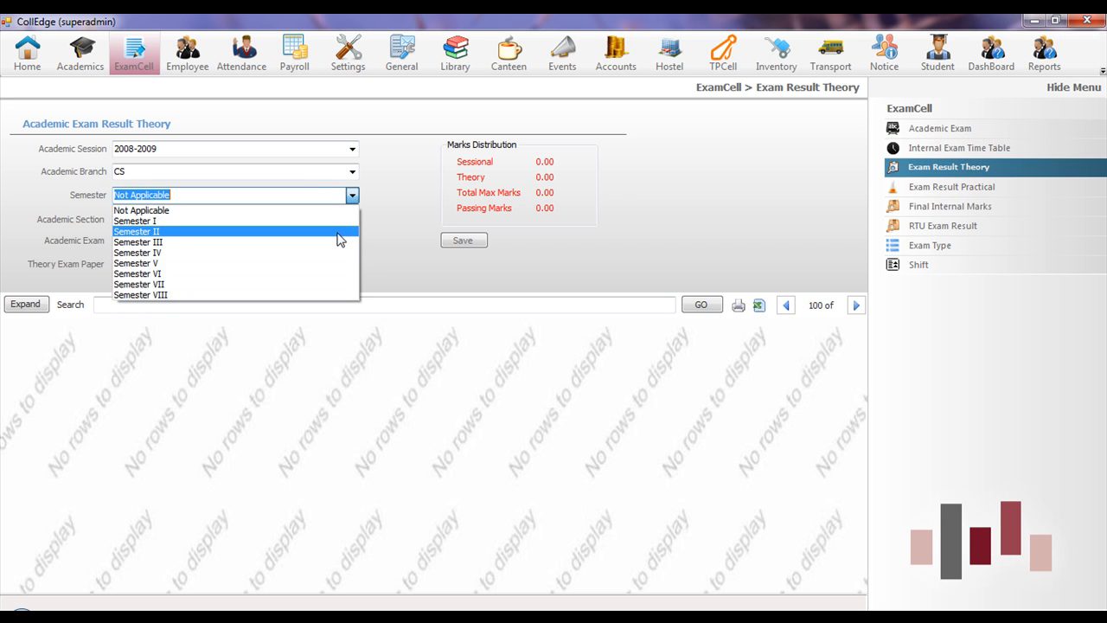
click(340, 231)
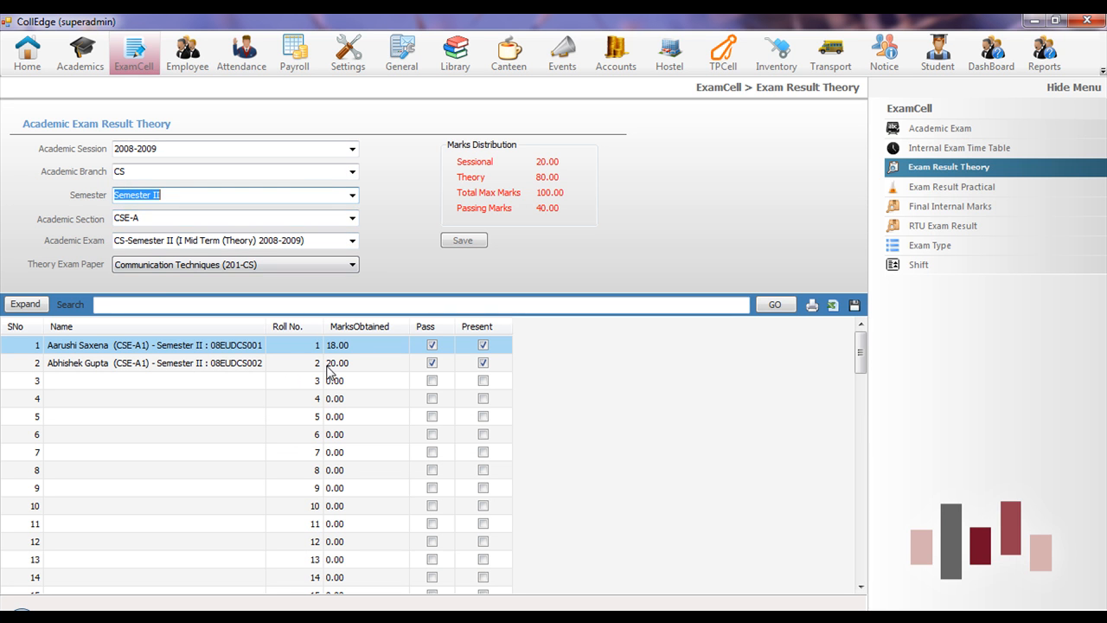
- Enter 12 as the first student's theory marks and save them
click(369, 346)
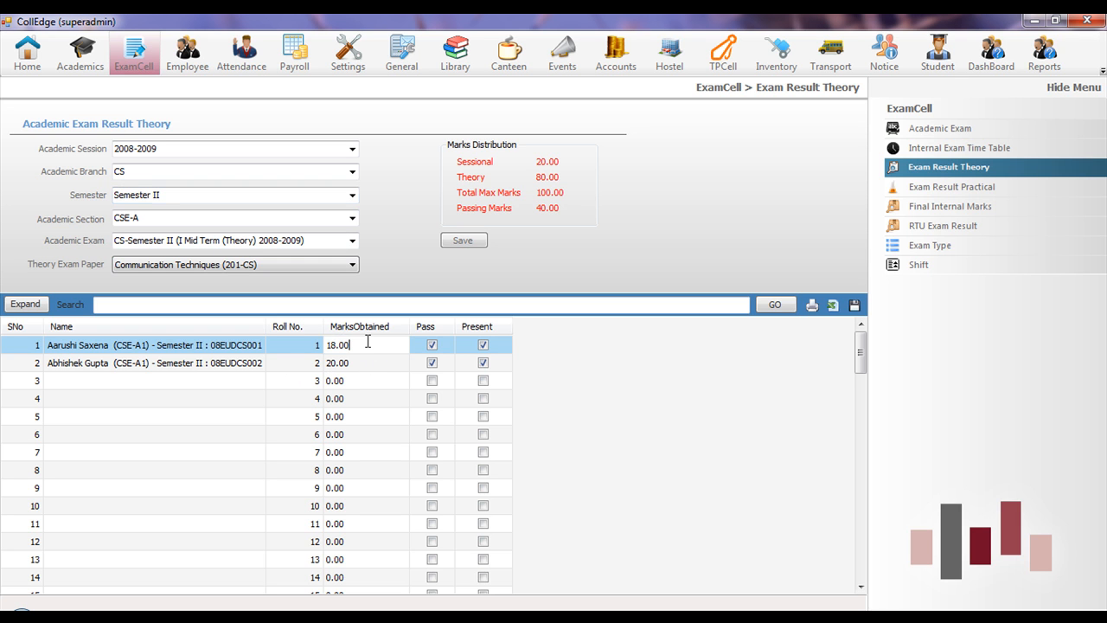
drag(370, 344, 324, 343)
text(19)
key(BackSpace)
key(BackSpace)
text(22)
click(353, 361)
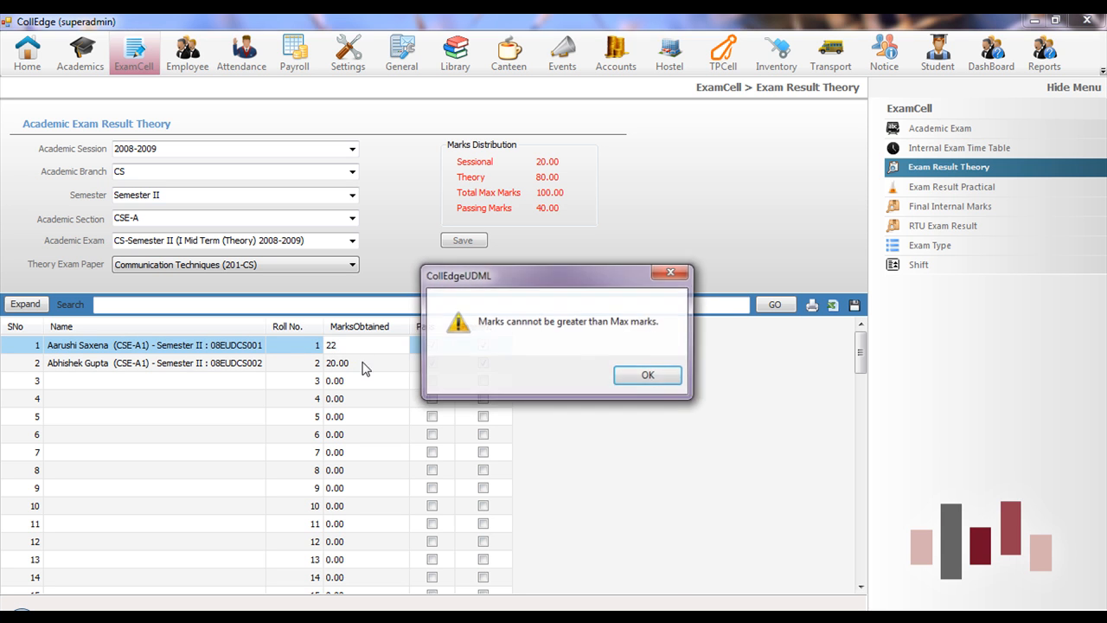
click(656, 380)
click(342, 348)
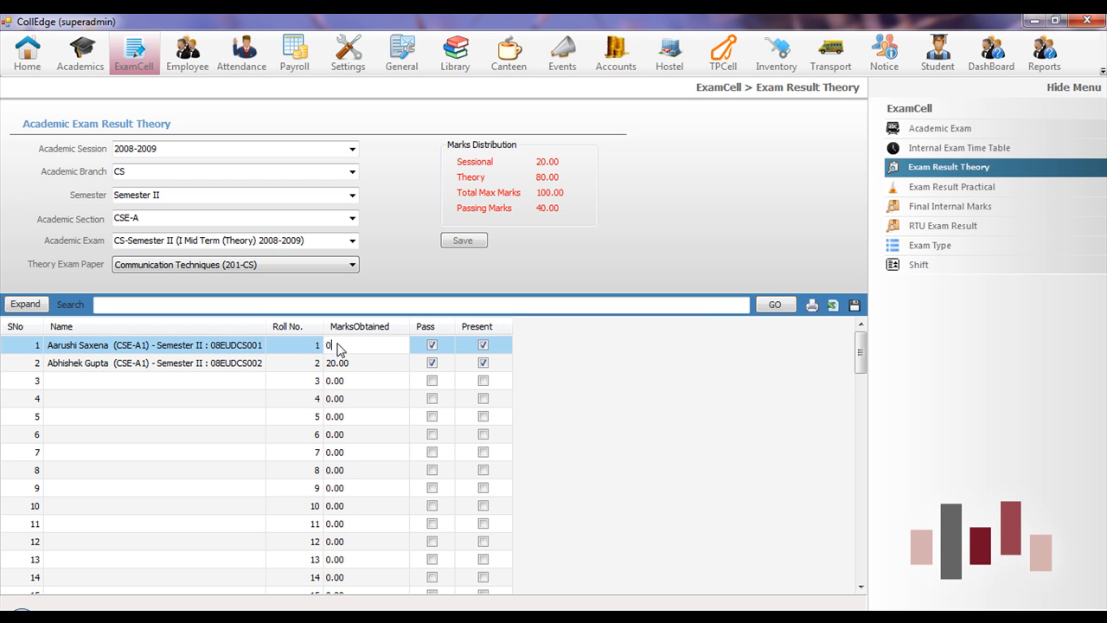
text(12)
click(461, 241)
click(575, 370)
click(965, 188)
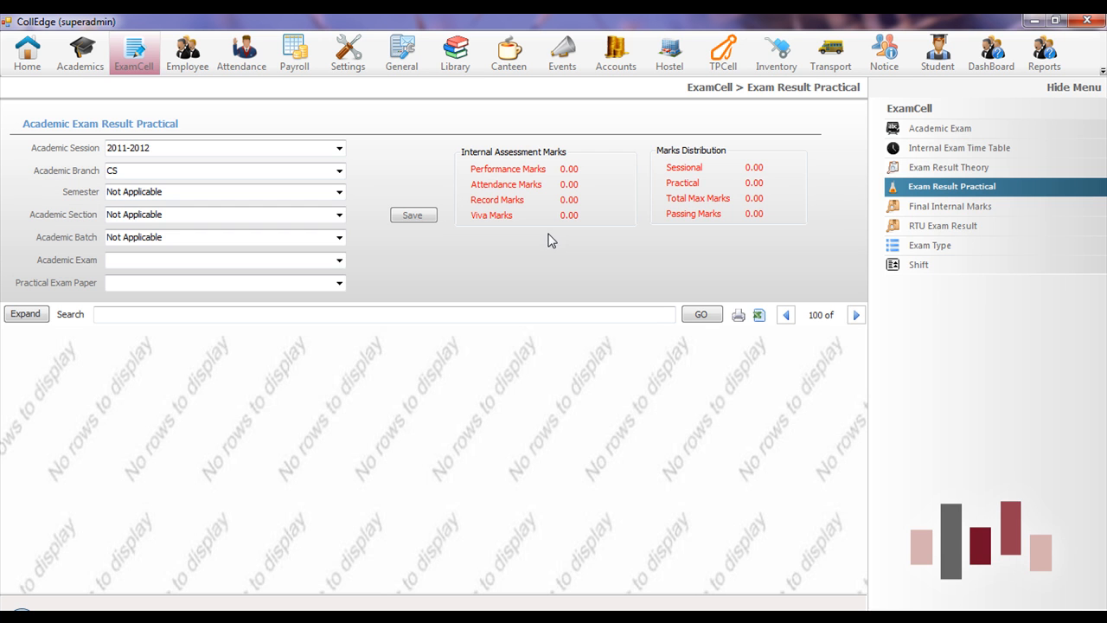
- Load the saved RTU exam result showing 656 of 800 marks across eight subjects
click(942, 208)
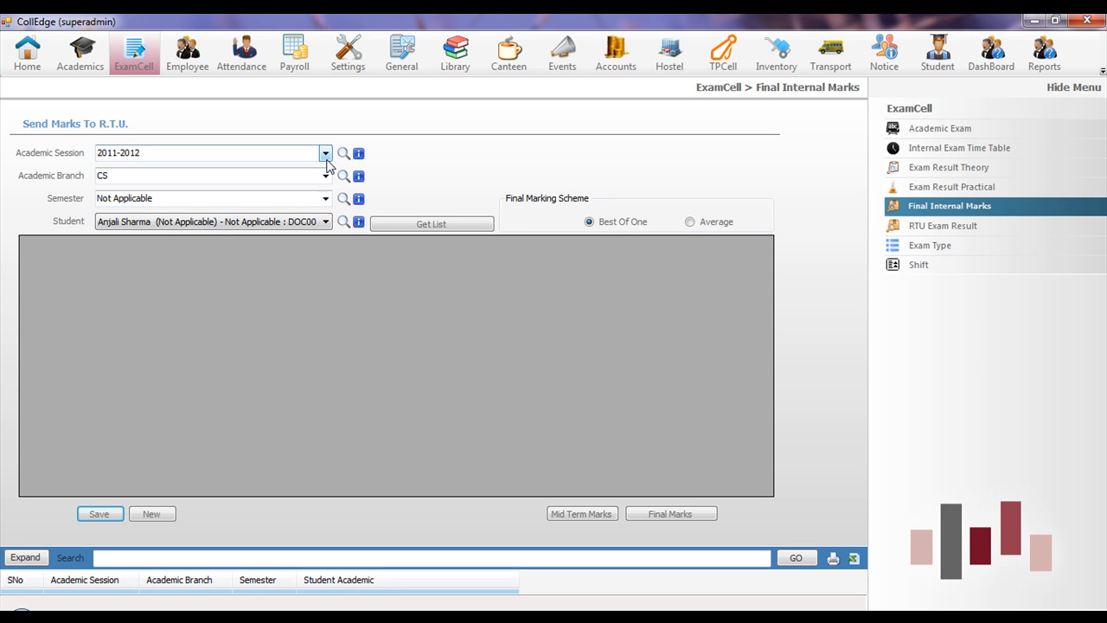
click(936, 229)
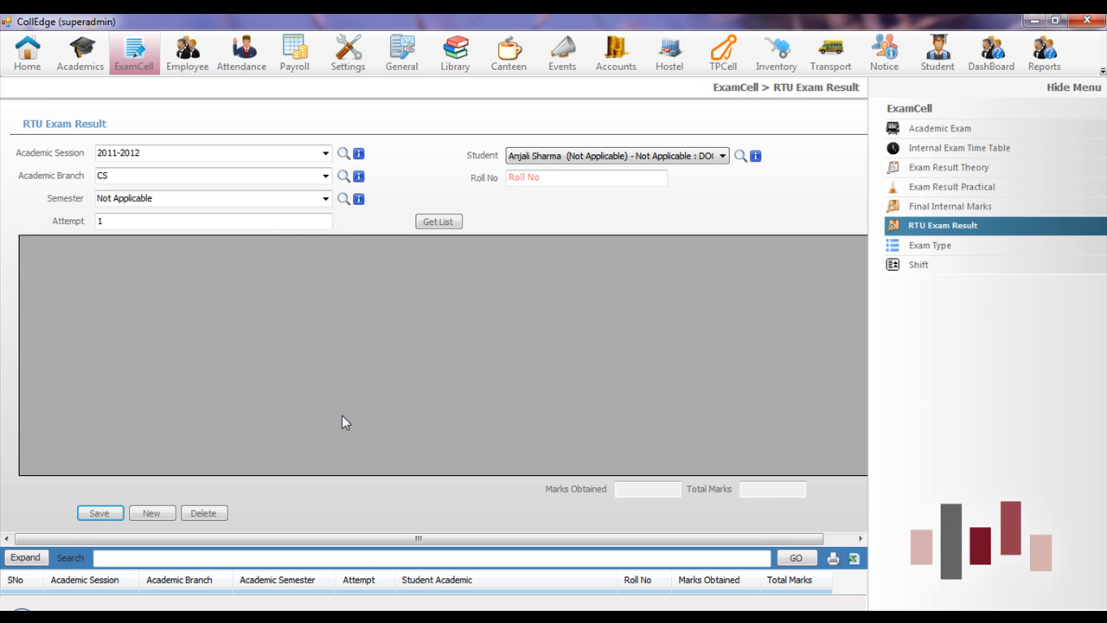
click(28, 561)
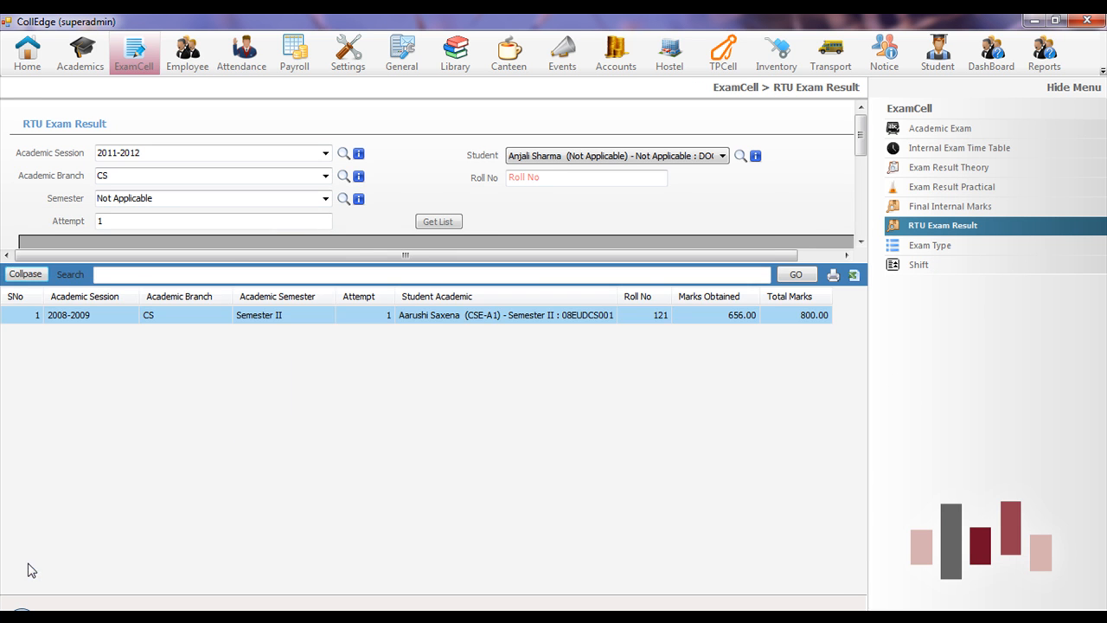
double_click(433, 315)
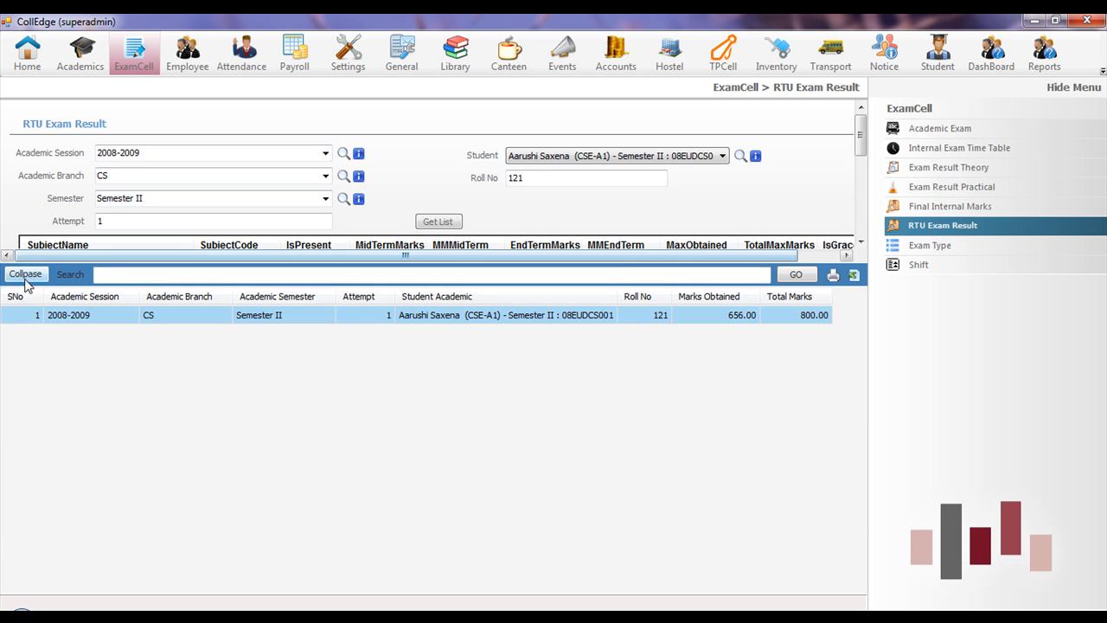
click(25, 275)
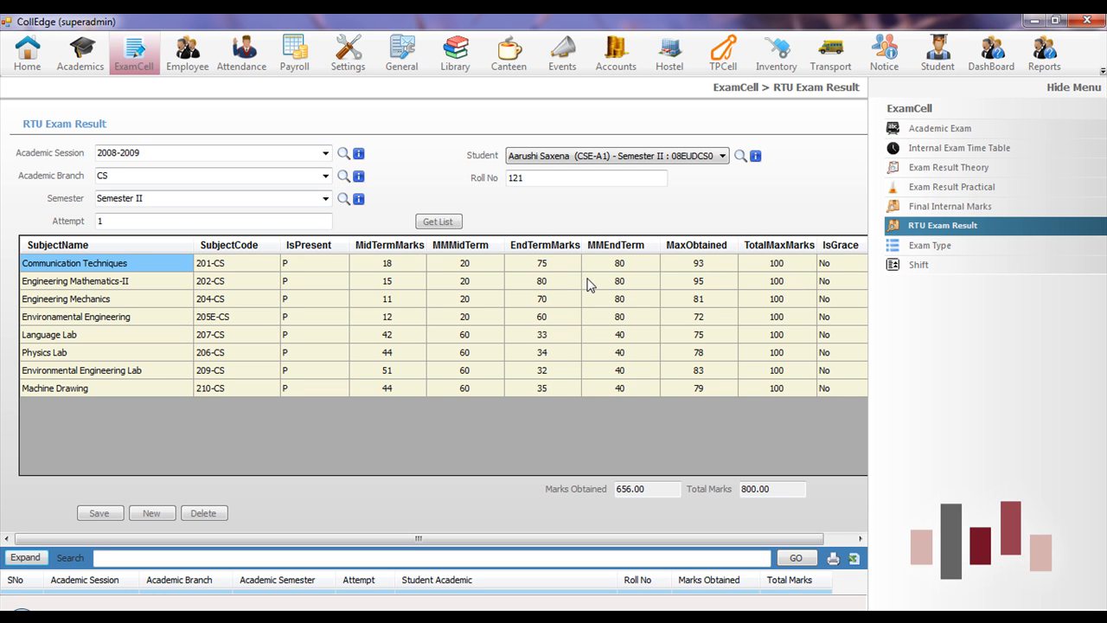
click(189, 54)
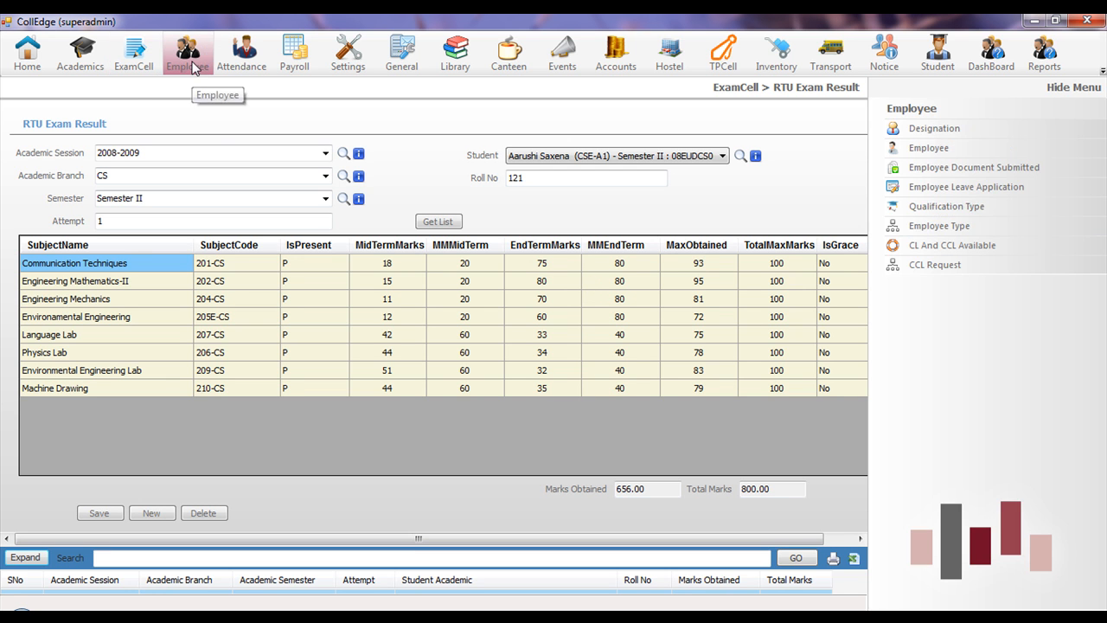
- Review the Employee record form's salary, PF and ESI fields, then bring up the Attendance module's pages
click(944, 150)
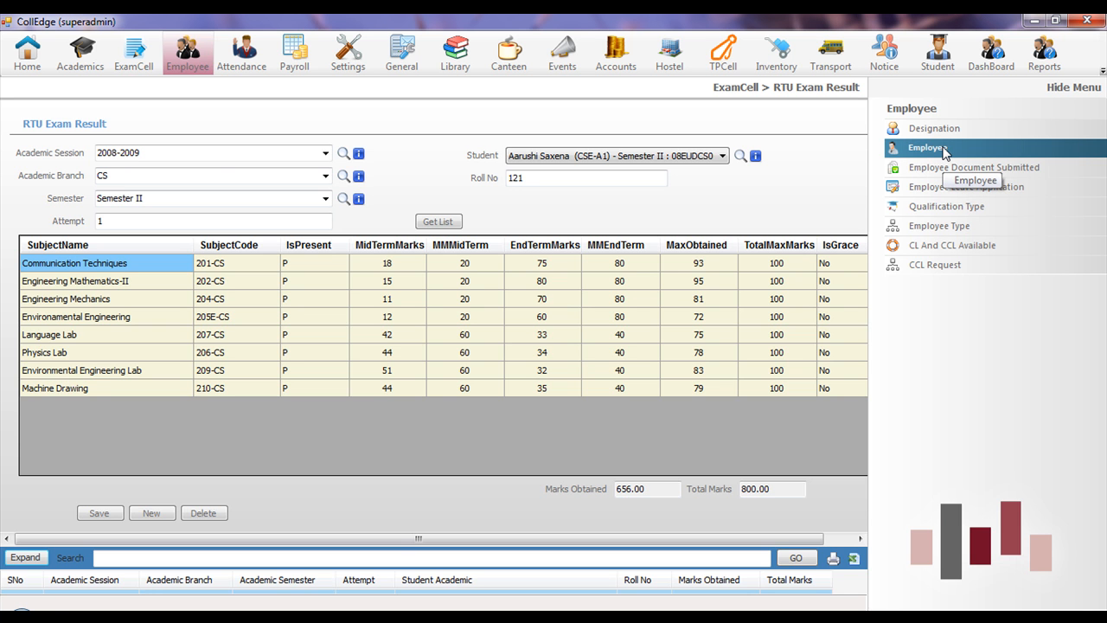
mouse_move(346, 583)
mouse_down()
mouse_move(520, 599)
mouse_move(793, 600)
mouse_up()
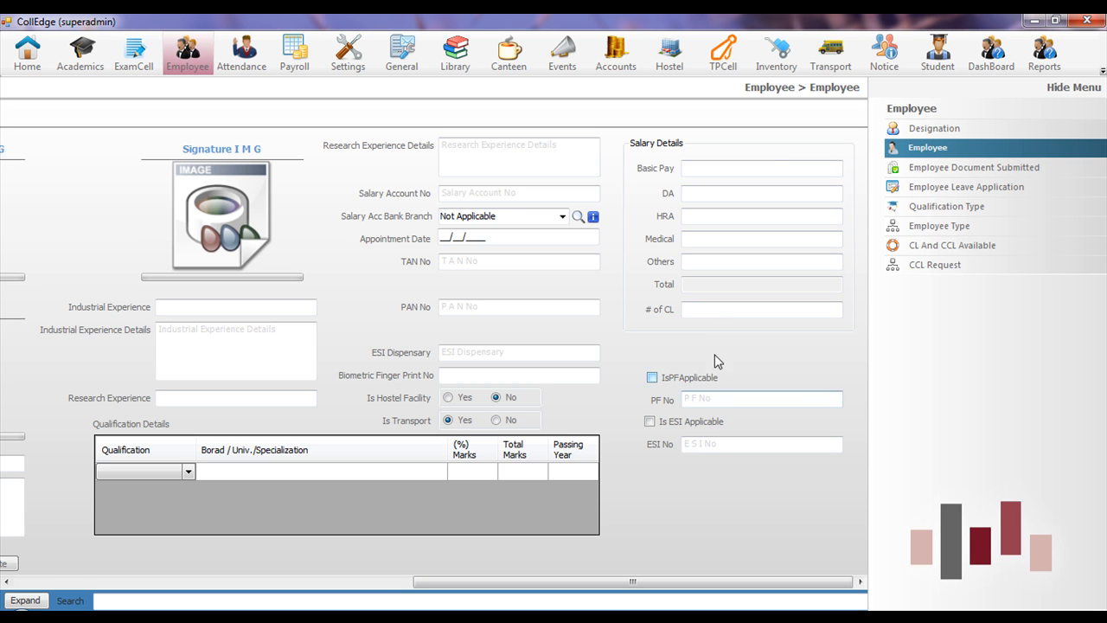
click(720, 443)
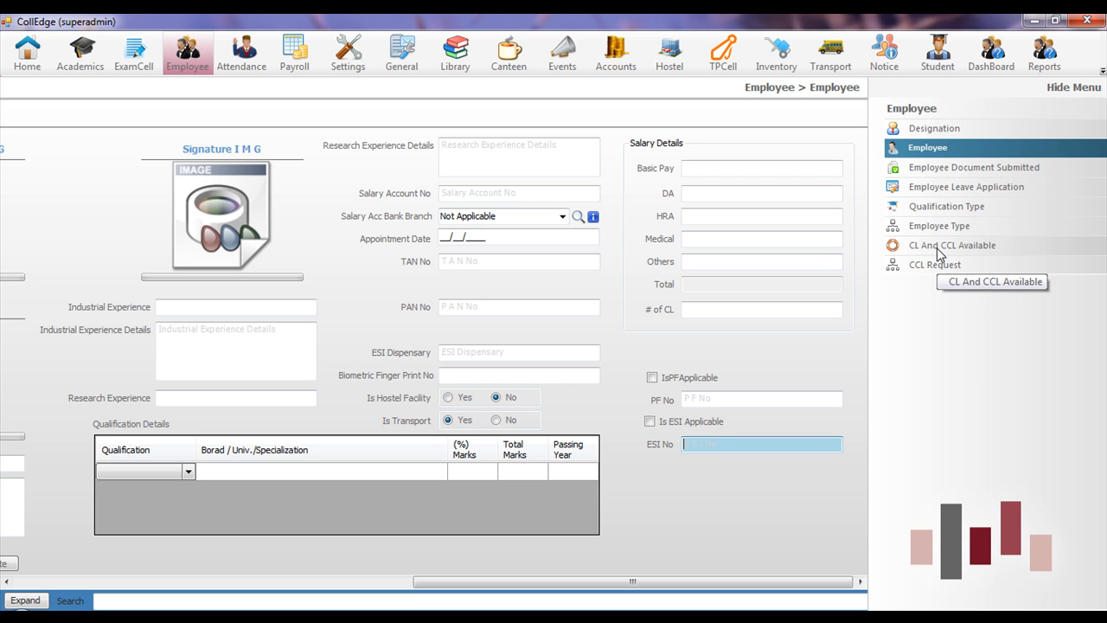
click(243, 49)
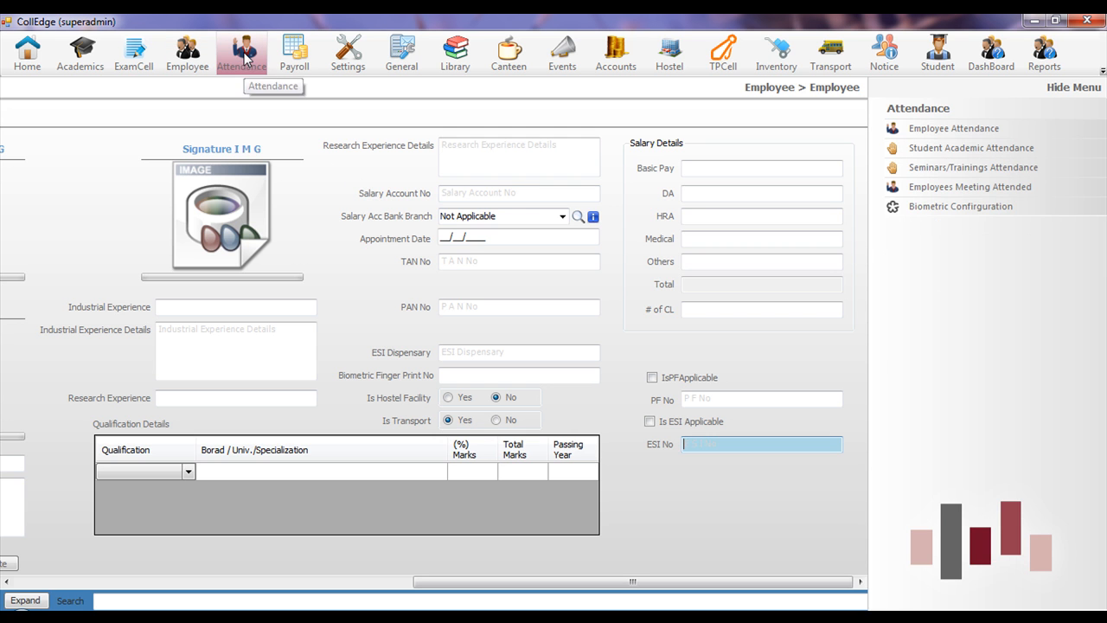
- Open Biometric Configuration for Academic Staff punch times, try GetAttendance, then show the Reports module
click(976, 210)
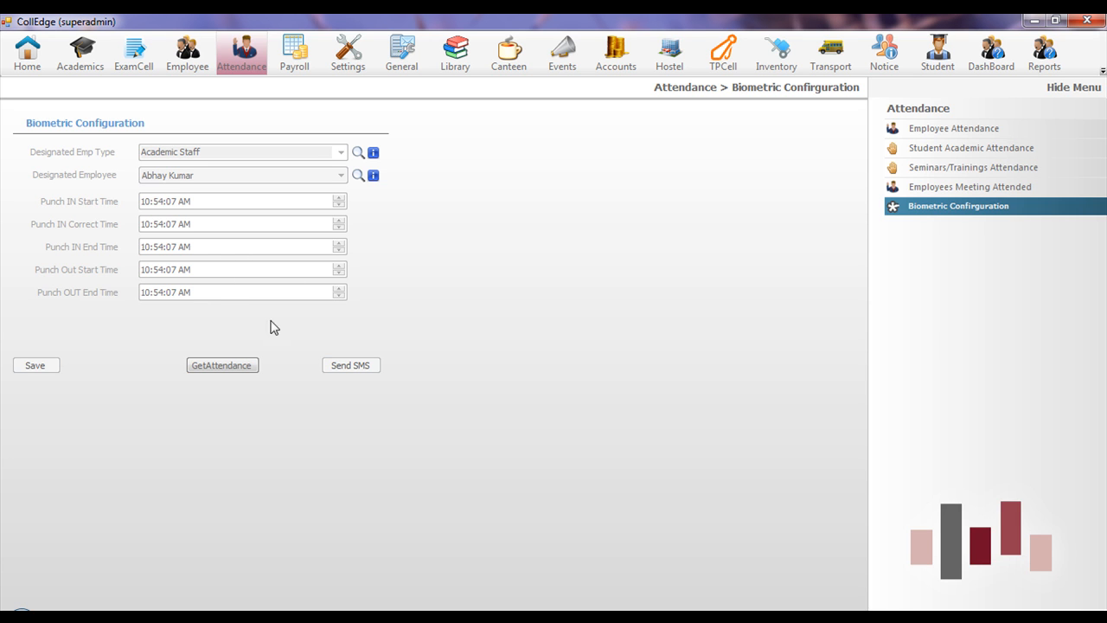
click(226, 370)
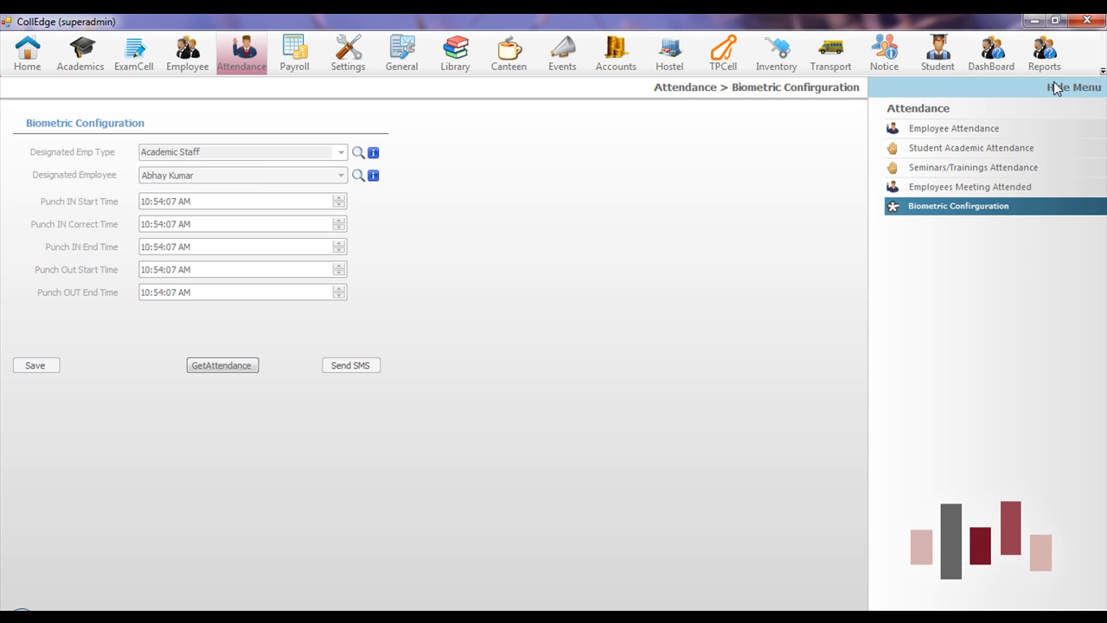
click(1044, 58)
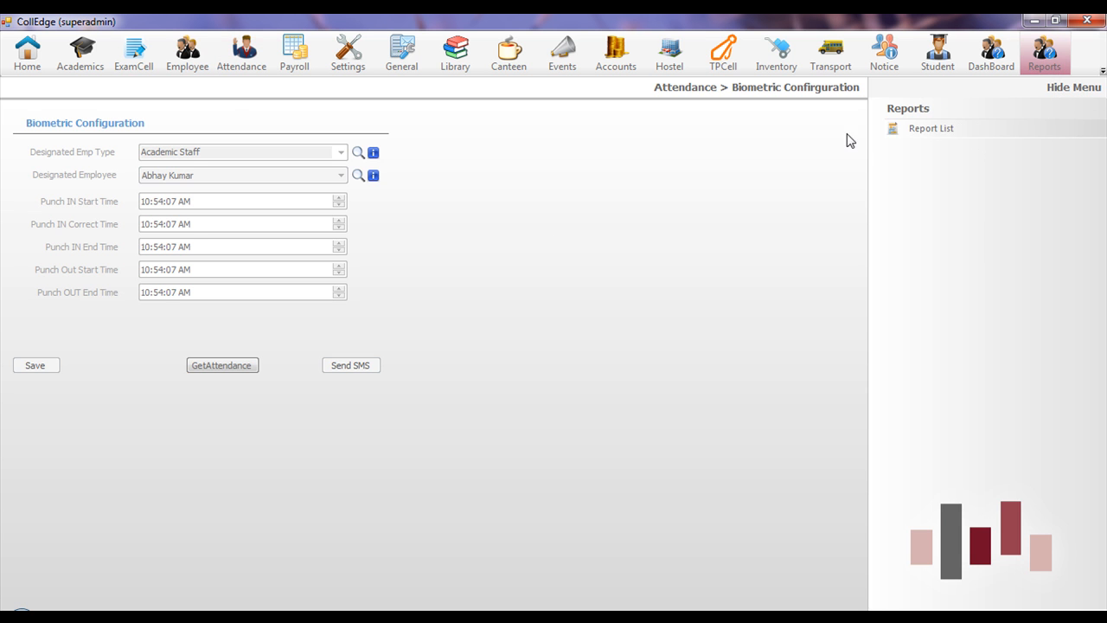
- In the Report List, expand Academic, Branch Wise Admission Details and Admission Details, then show Payroll
click(934, 136)
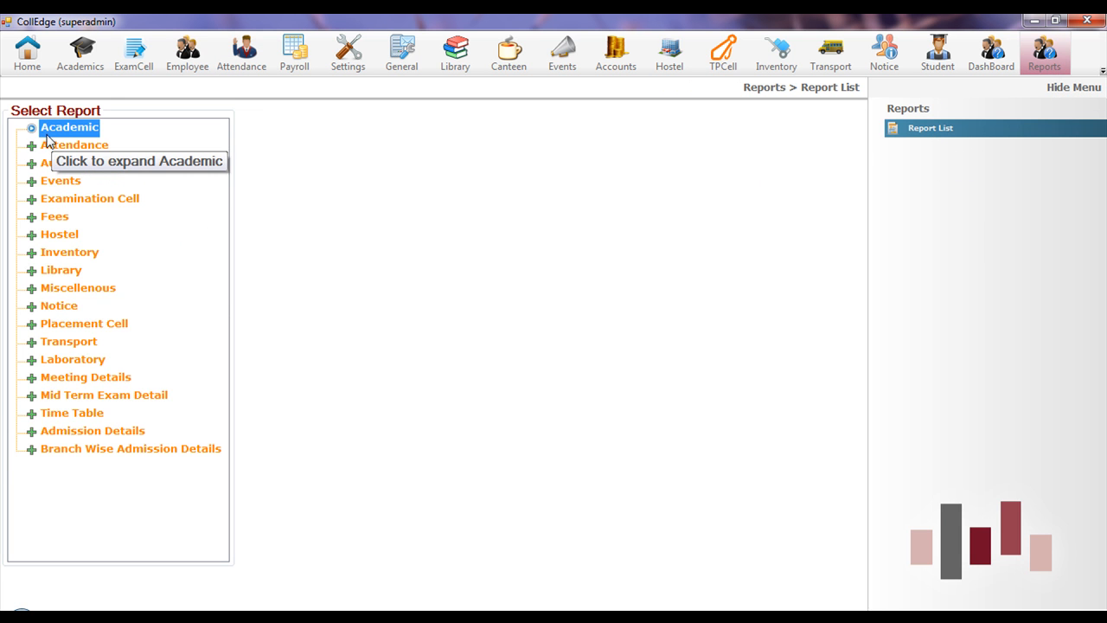
click(32, 130)
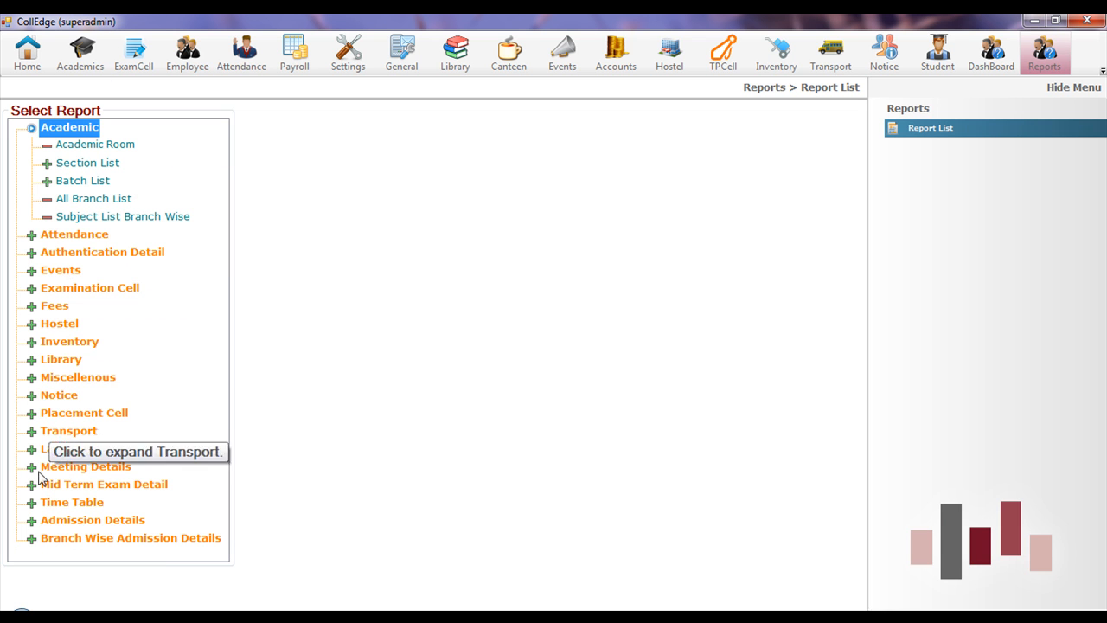
double_click(42, 539)
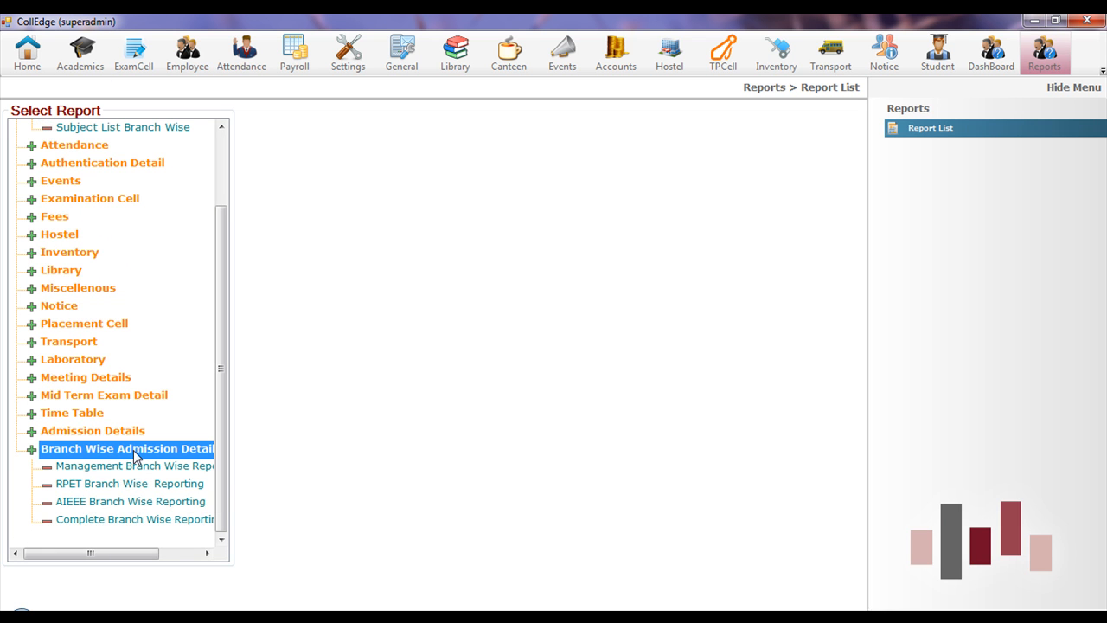
double_click(34, 434)
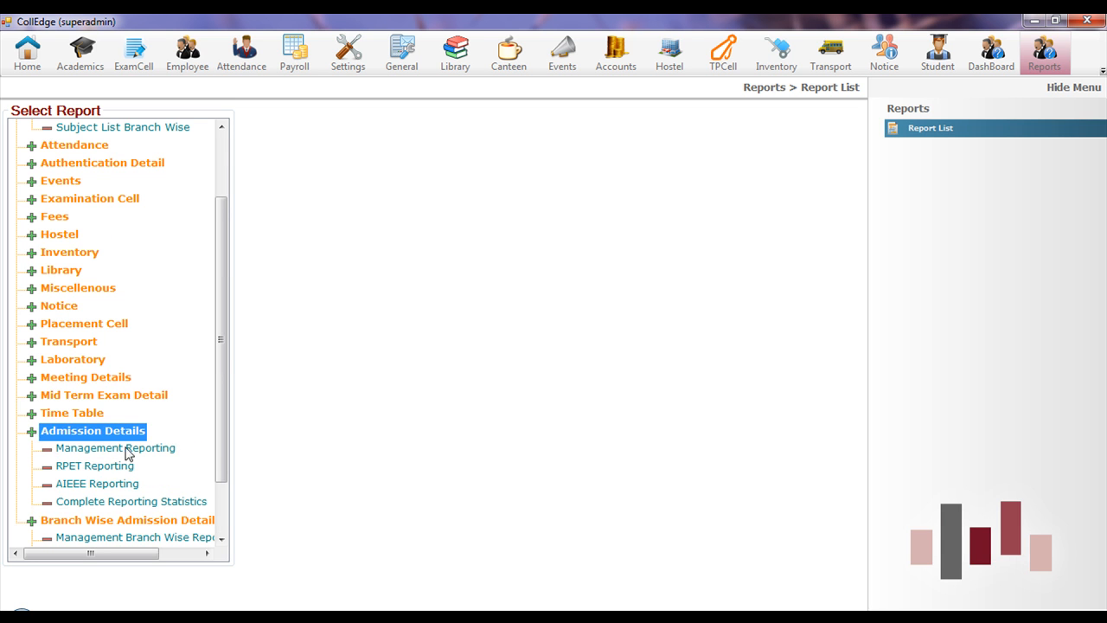
scroll(158, 465, down, 2)
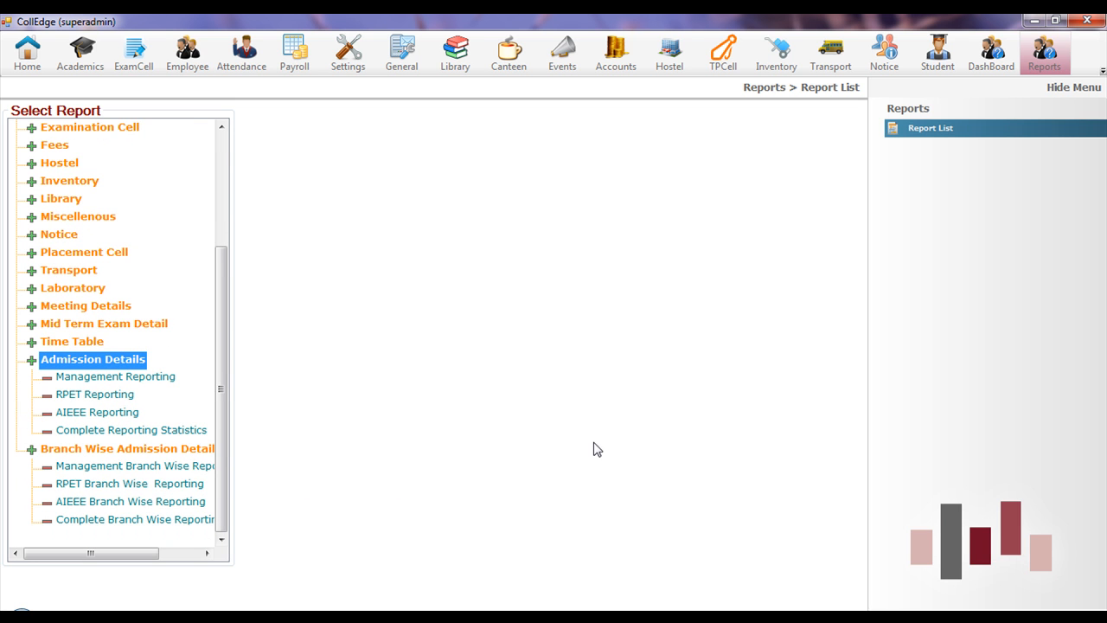
click(309, 64)
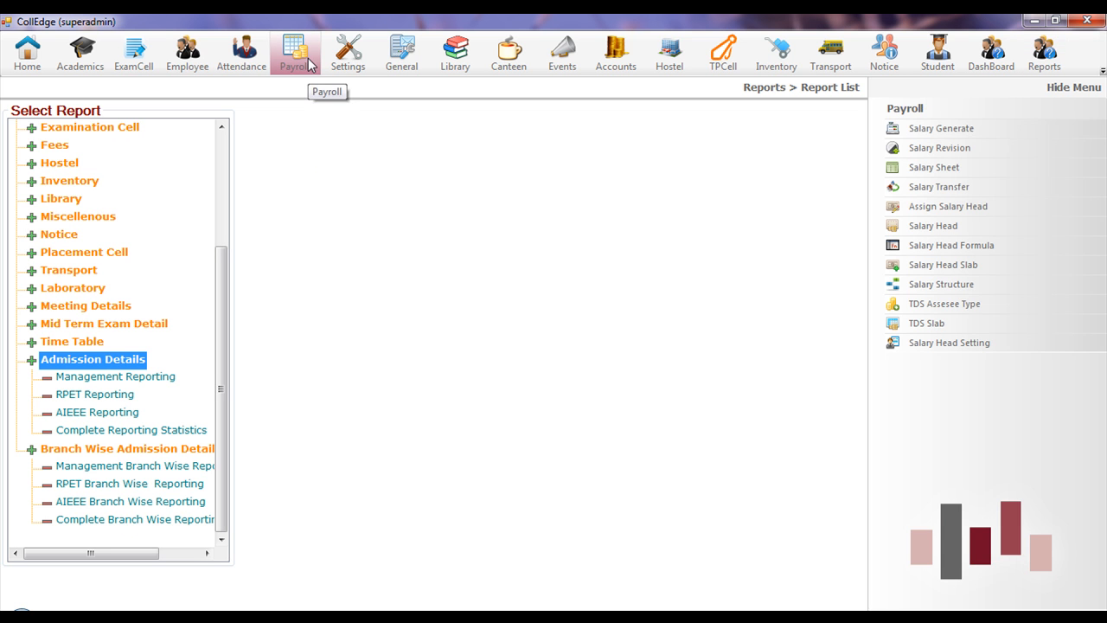
- Generate the January 2012 salaries and acknowledge the completion message
click(969, 130)
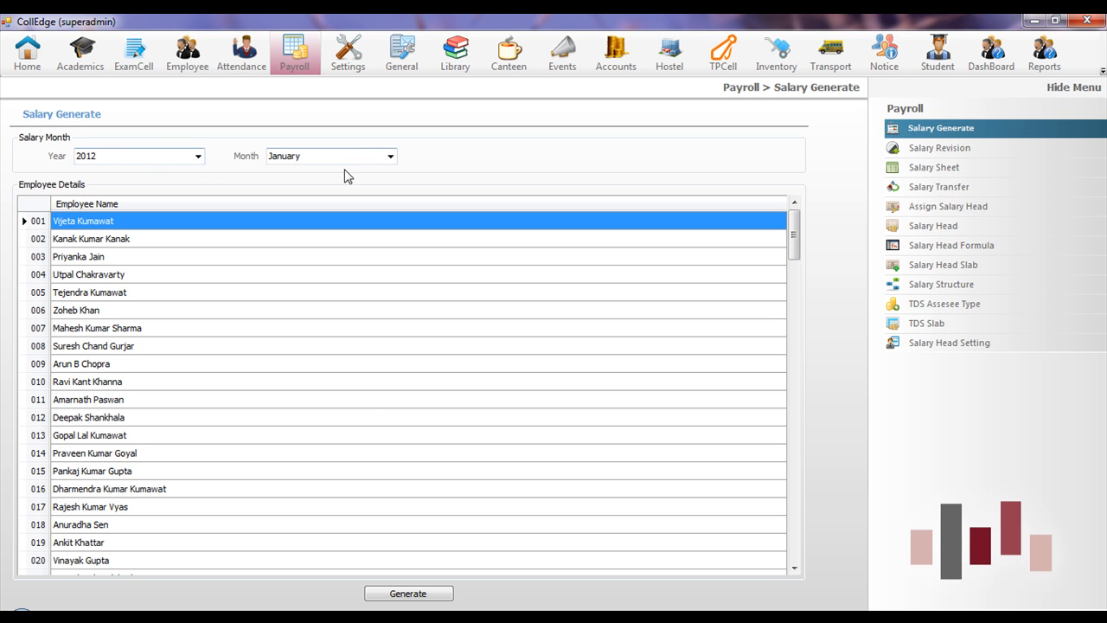
mouse_move(793, 245)
mouse_down()
mouse_move(794, 311)
mouse_move(793, 235)
mouse_up()
click(413, 597)
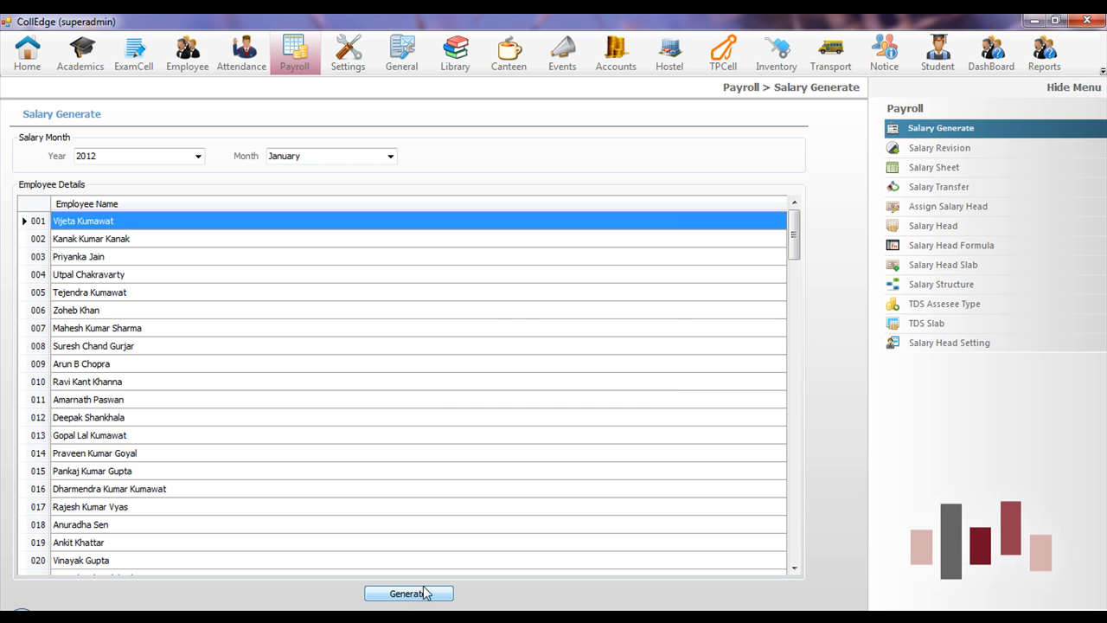
click(619, 376)
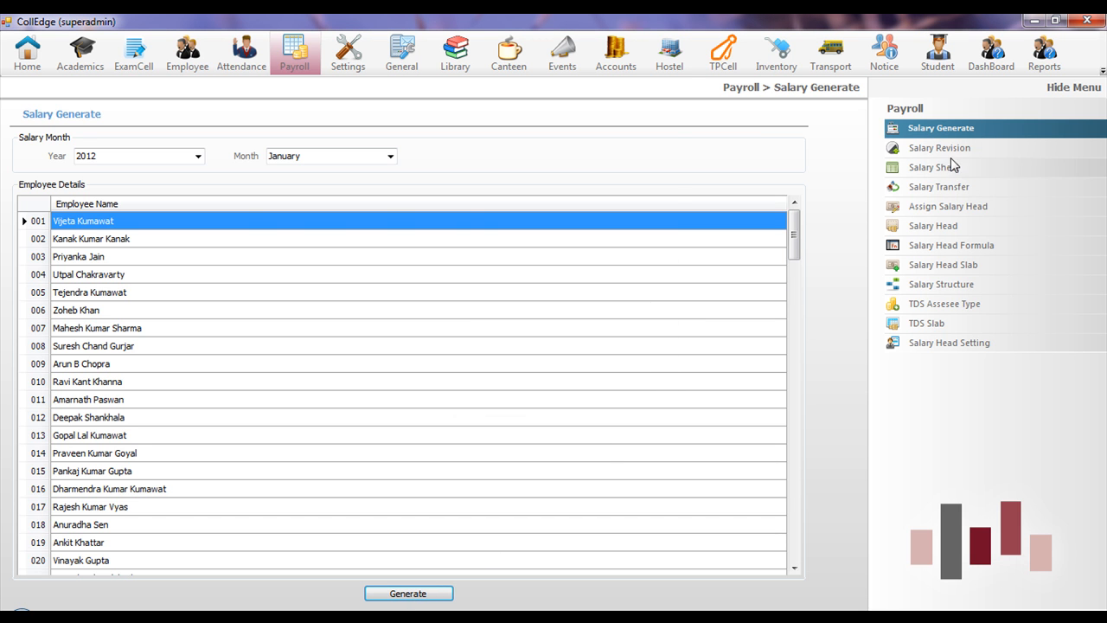
- View Salary Revision and the Salary Sheet listing five employees' pay, then show Settings options
click(952, 147)
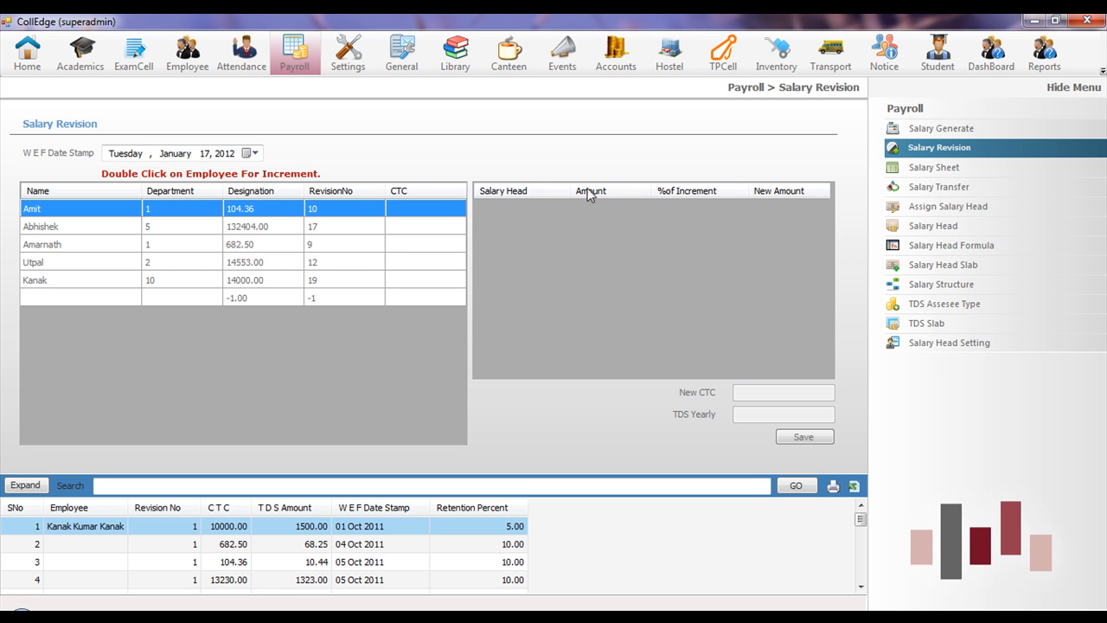
click(934, 169)
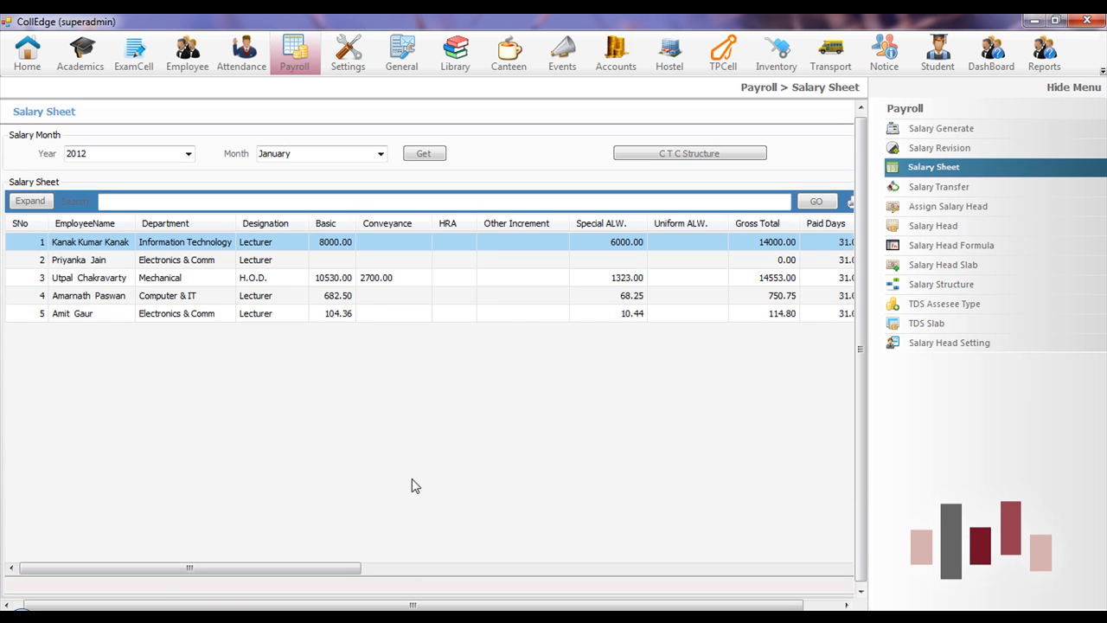
drag(351, 569, 324, 588)
click(350, 53)
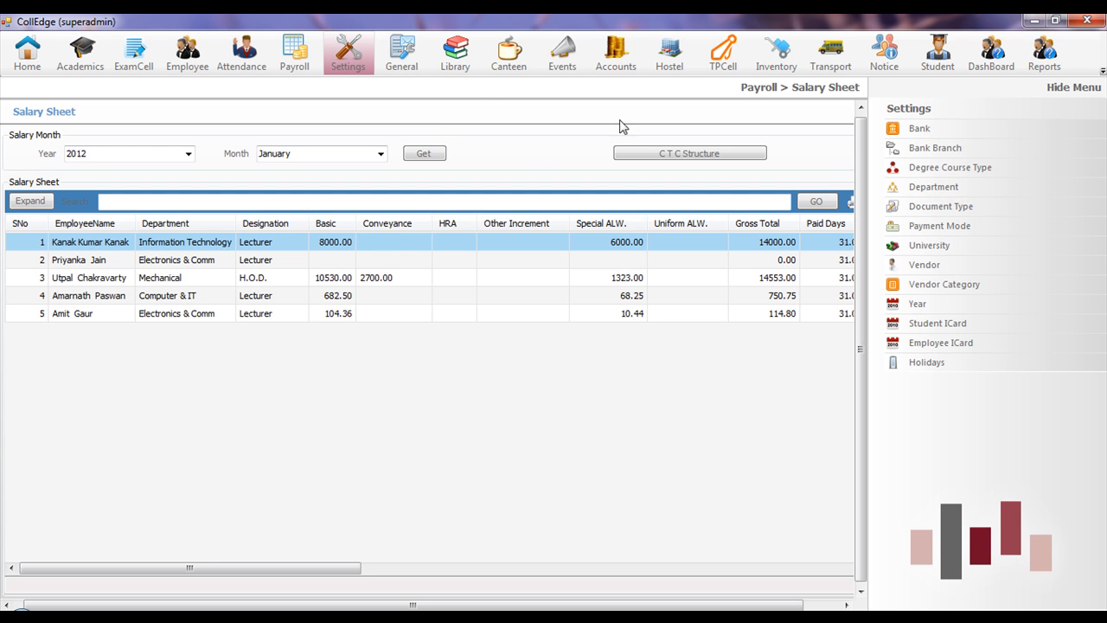
- Browse the Department and Document Type settings pages, then bring up the General module's options
click(940, 192)
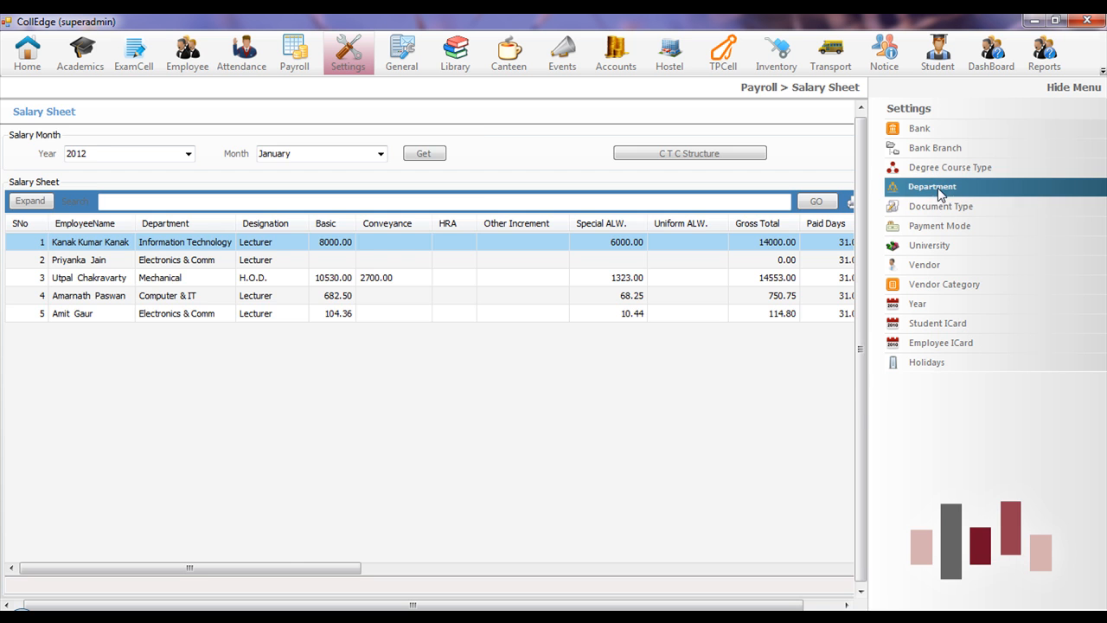
click(934, 207)
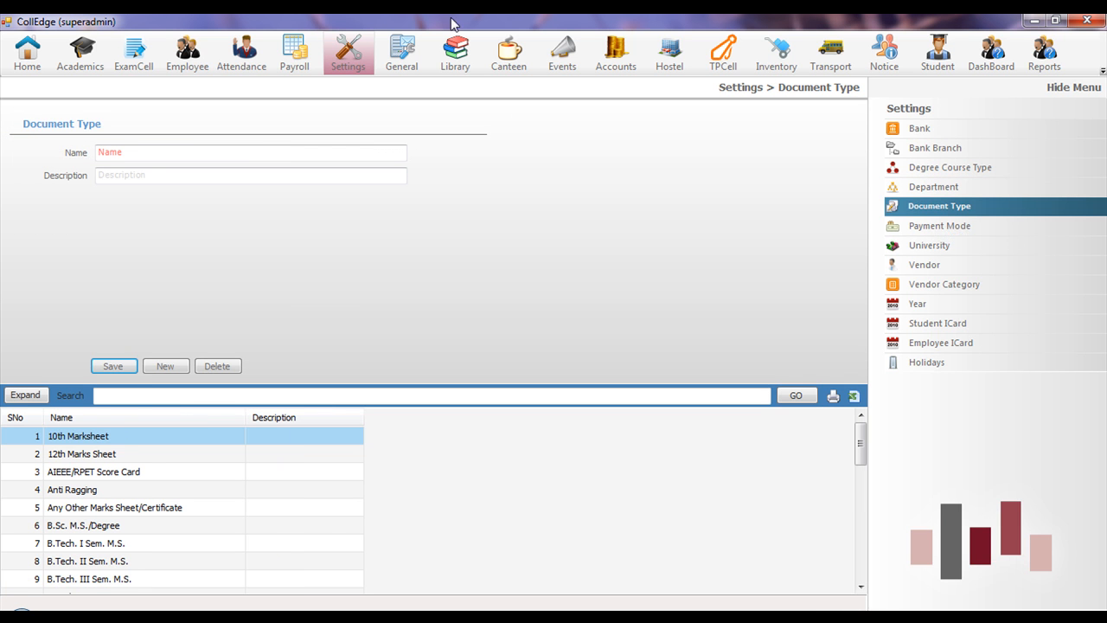
click(402, 54)
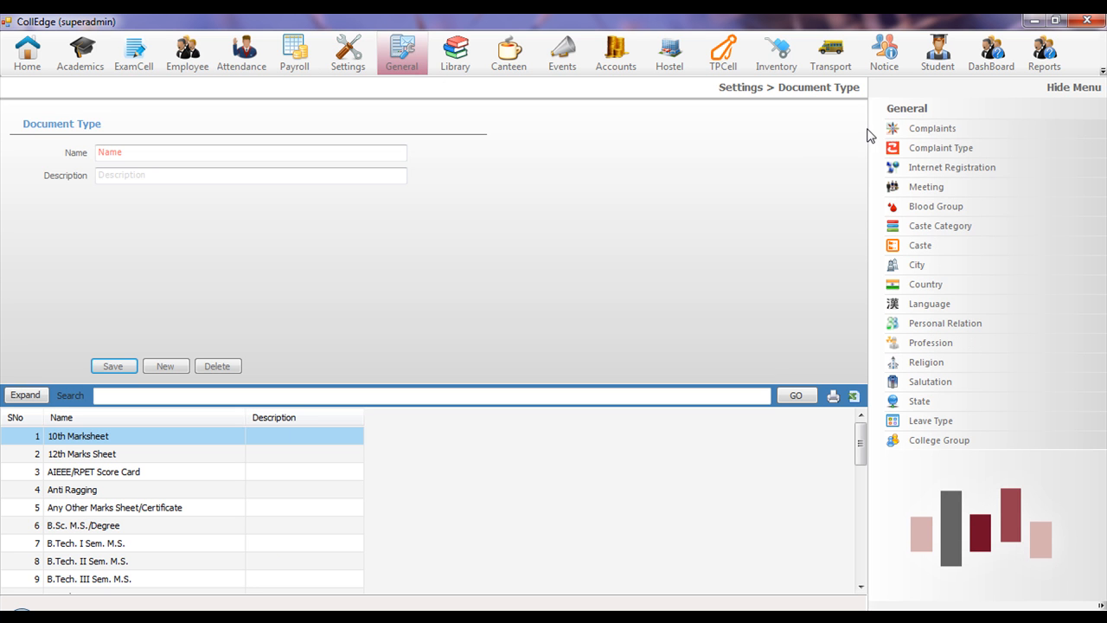
- Look at the Complaints form after dismissing its message, then open Internet Registration listing students' devices
click(922, 133)
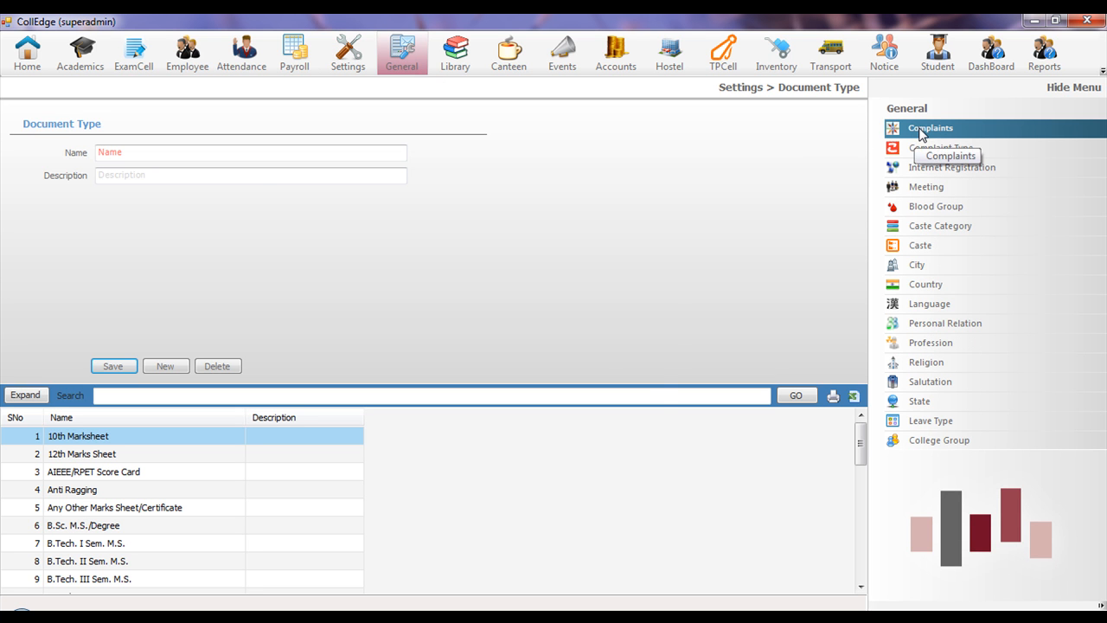
click(606, 370)
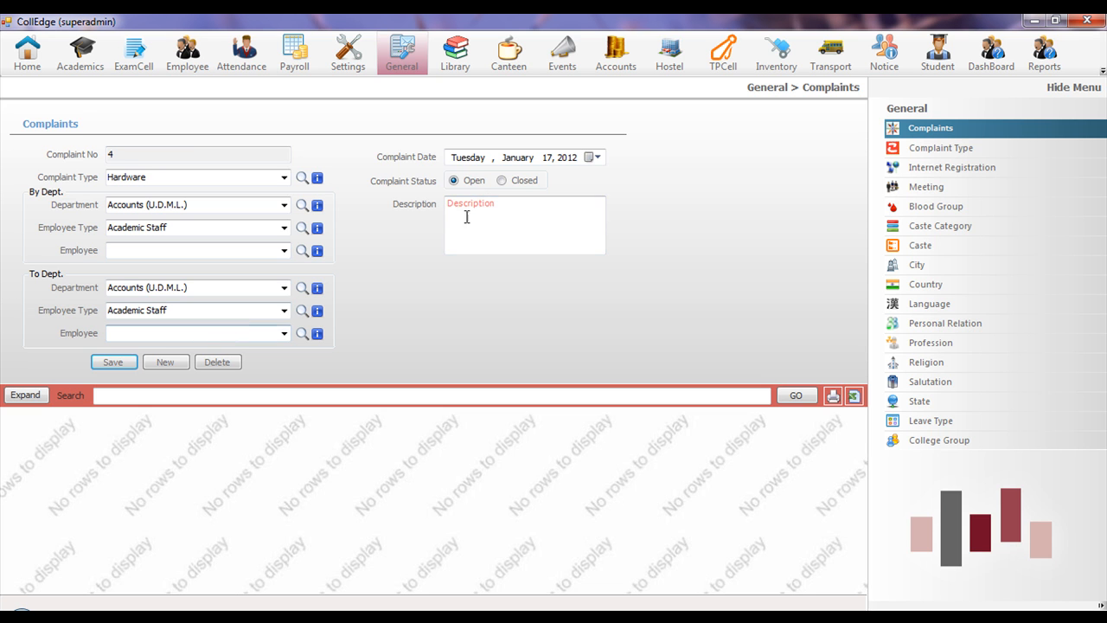
click(480, 206)
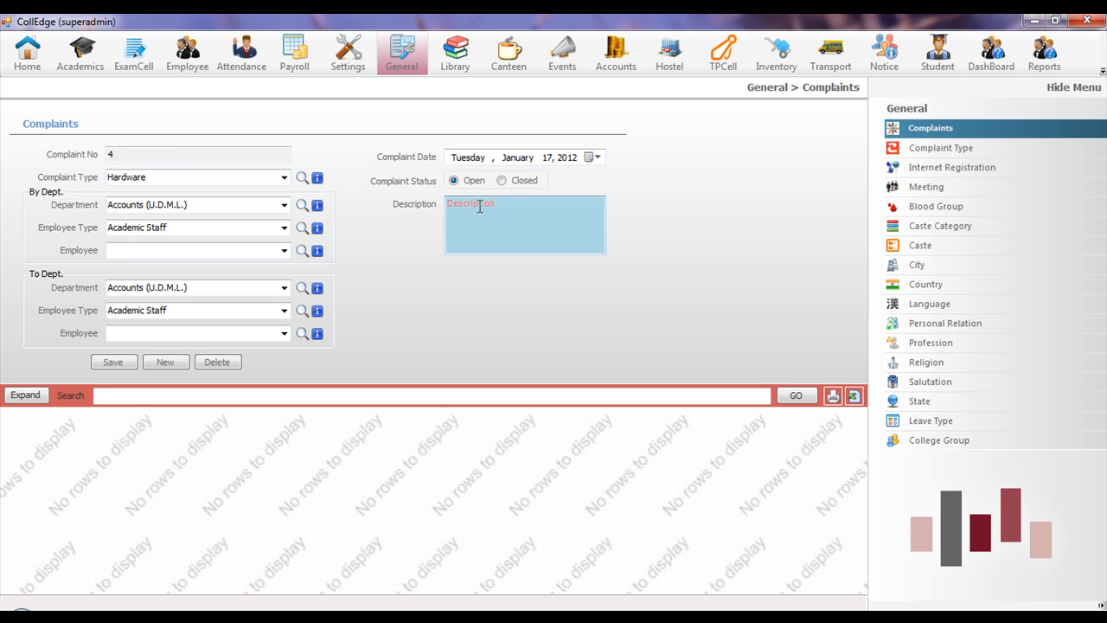
click(952, 169)
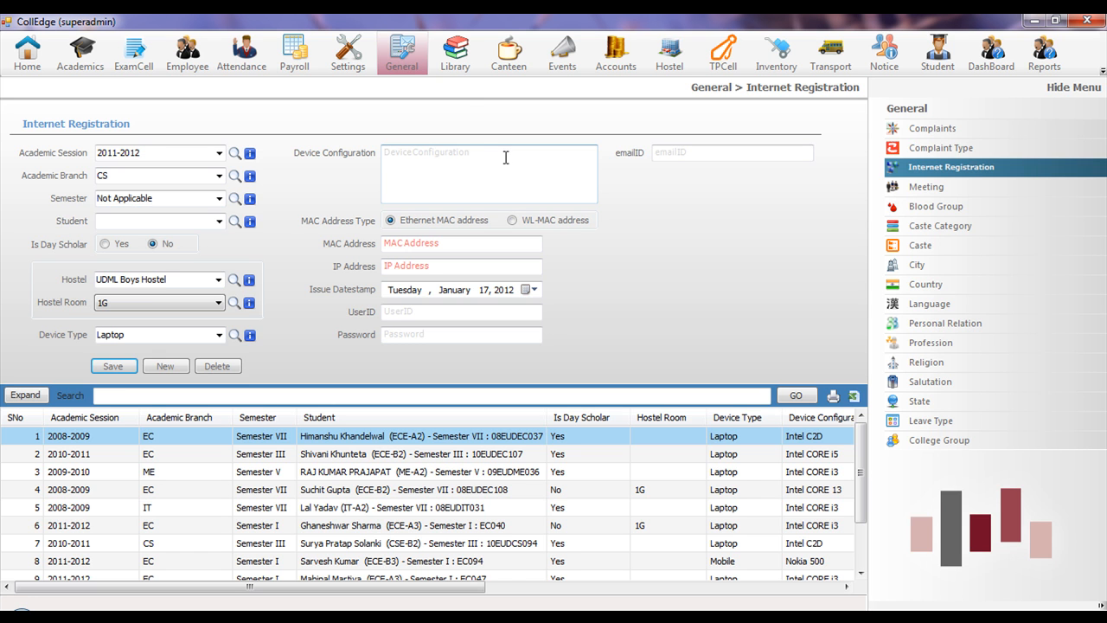
- Open the Library Book catalogue page and try its title and Author fields
click(459, 59)
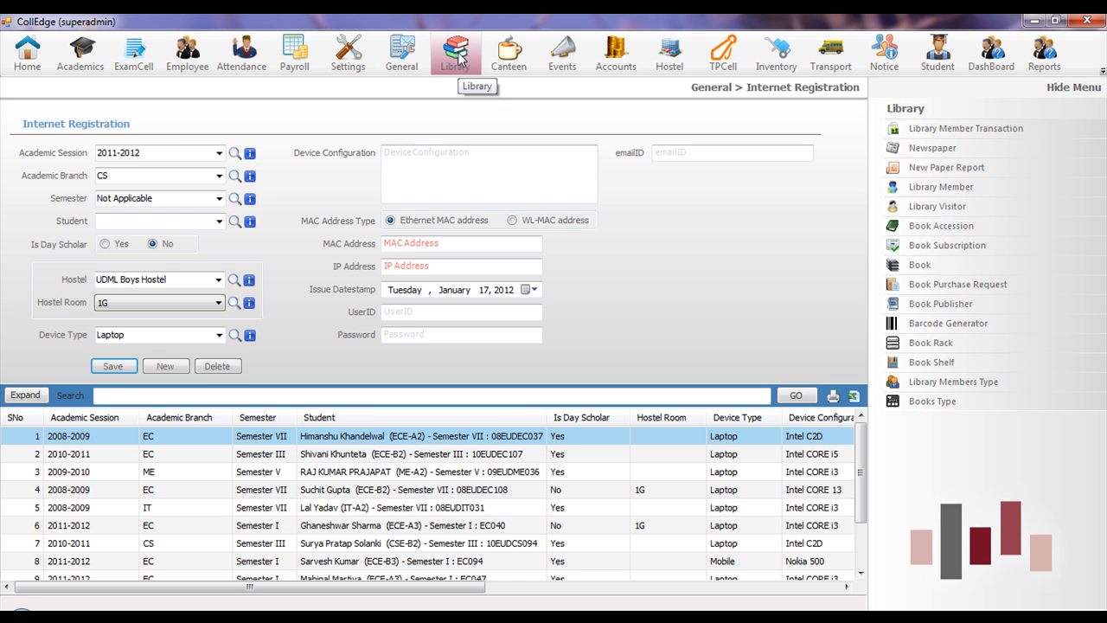
click(937, 270)
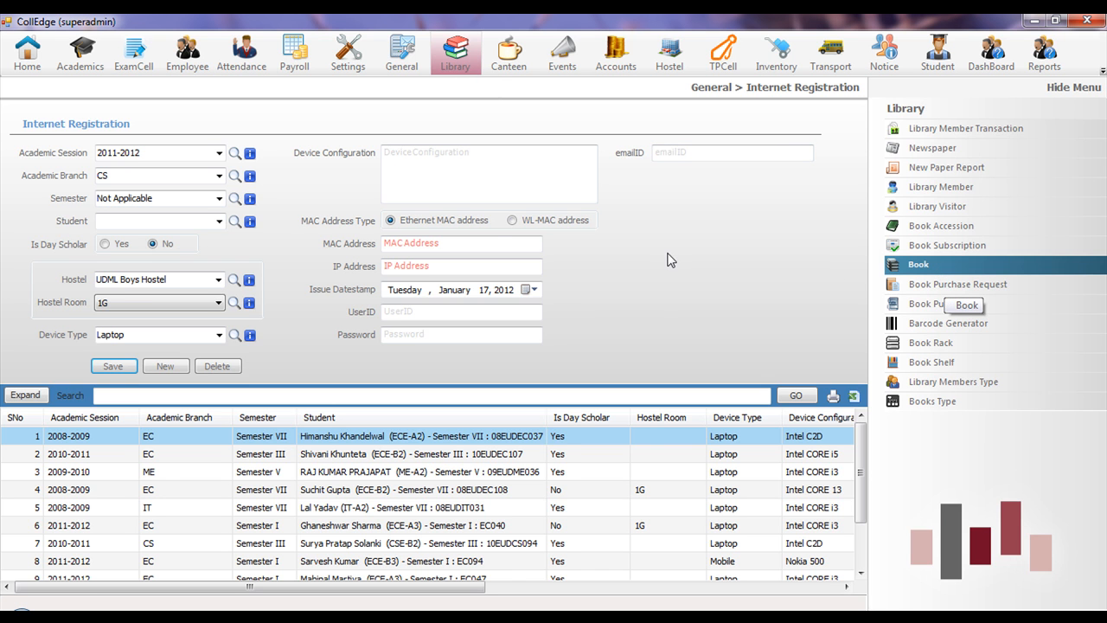
click(129, 174)
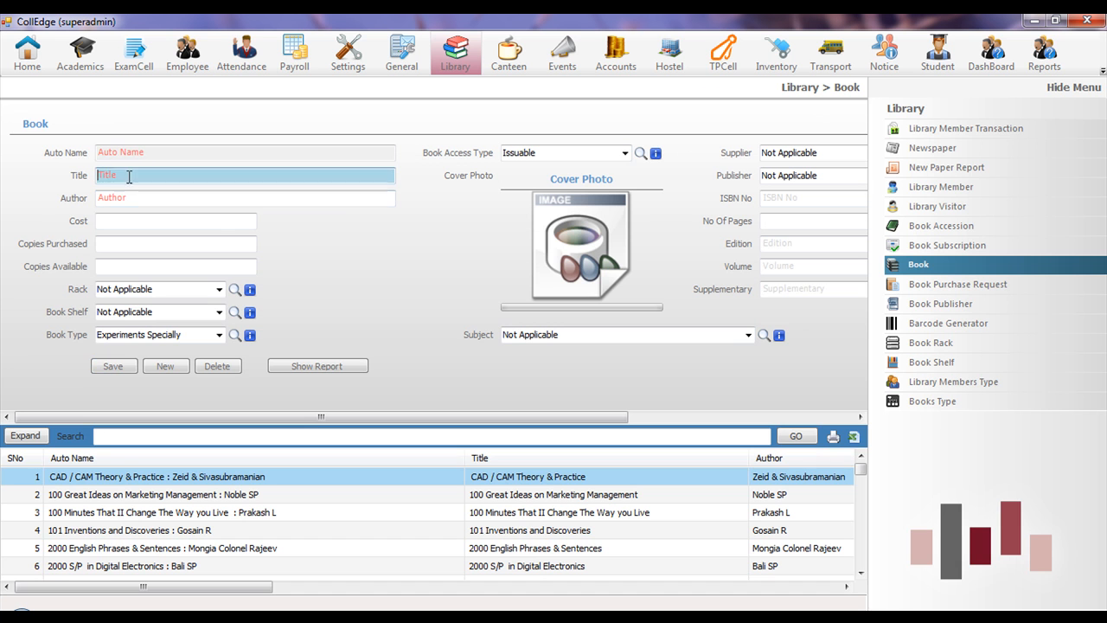
click(121, 198)
drag(358, 417, 415, 417)
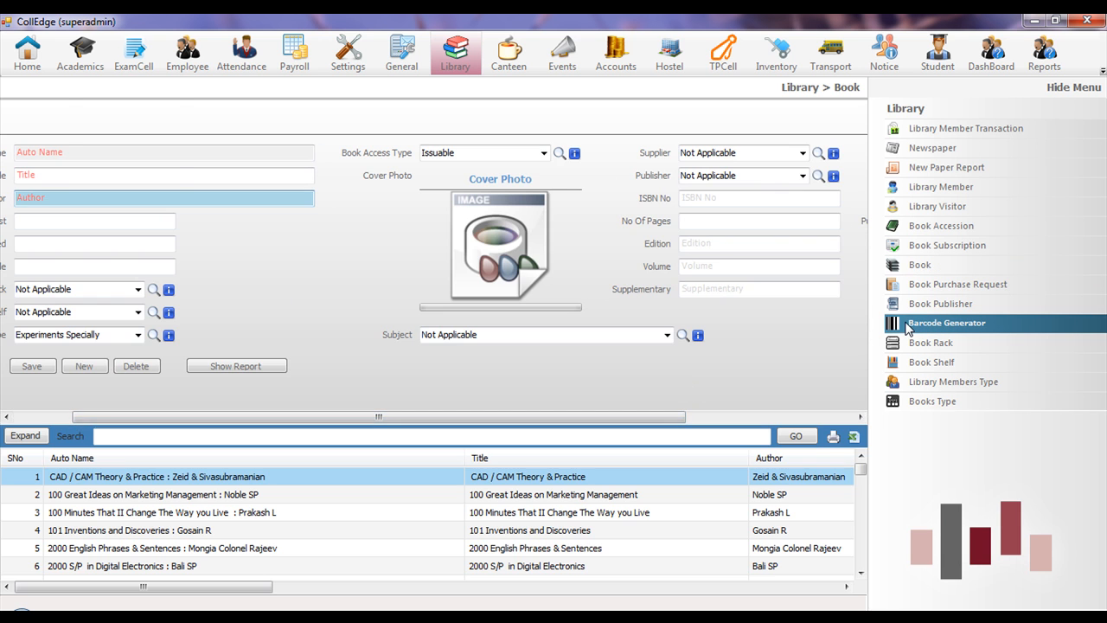
- Generate barcode labels with Encode and the Label Configuration Manager, then open Library Member Transaction
click(909, 327)
click(72, 364)
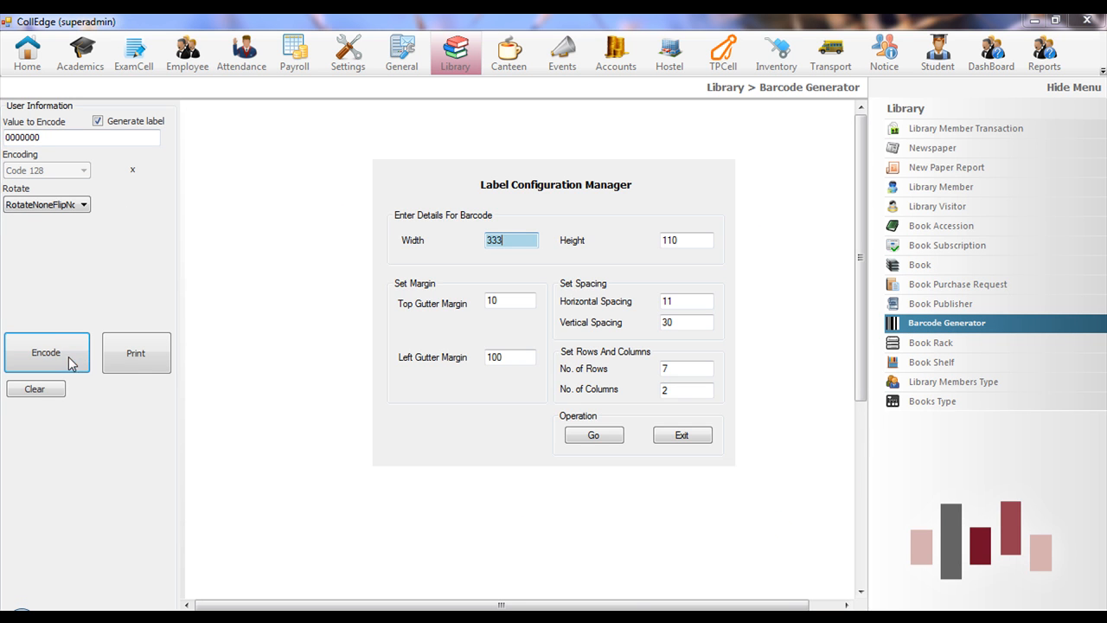
click(589, 435)
drag(861, 175, 856, 138)
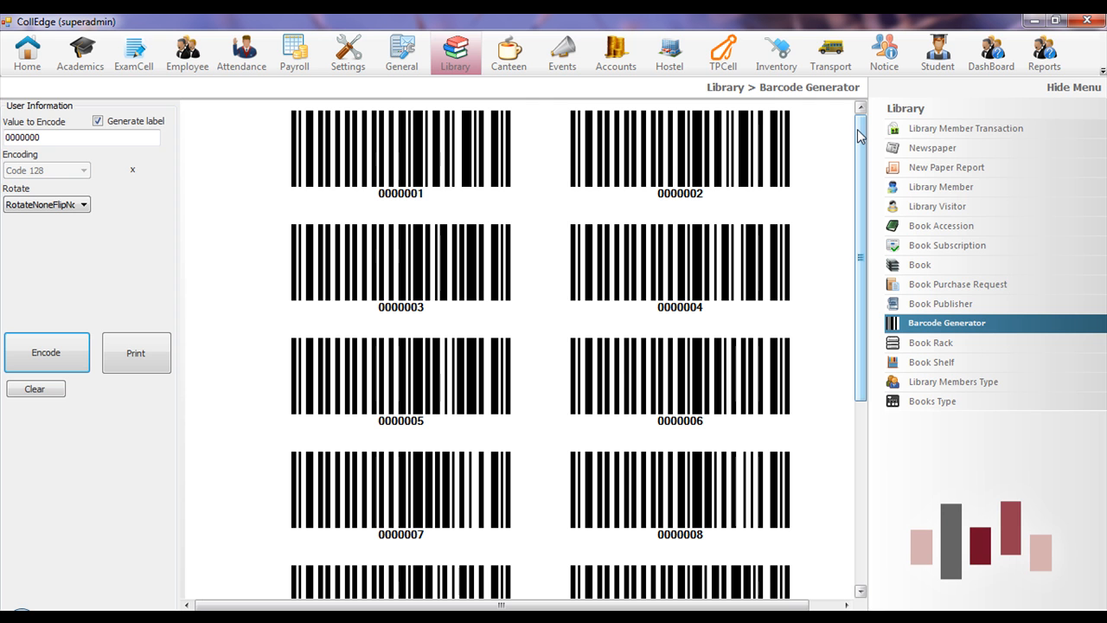
click(973, 130)
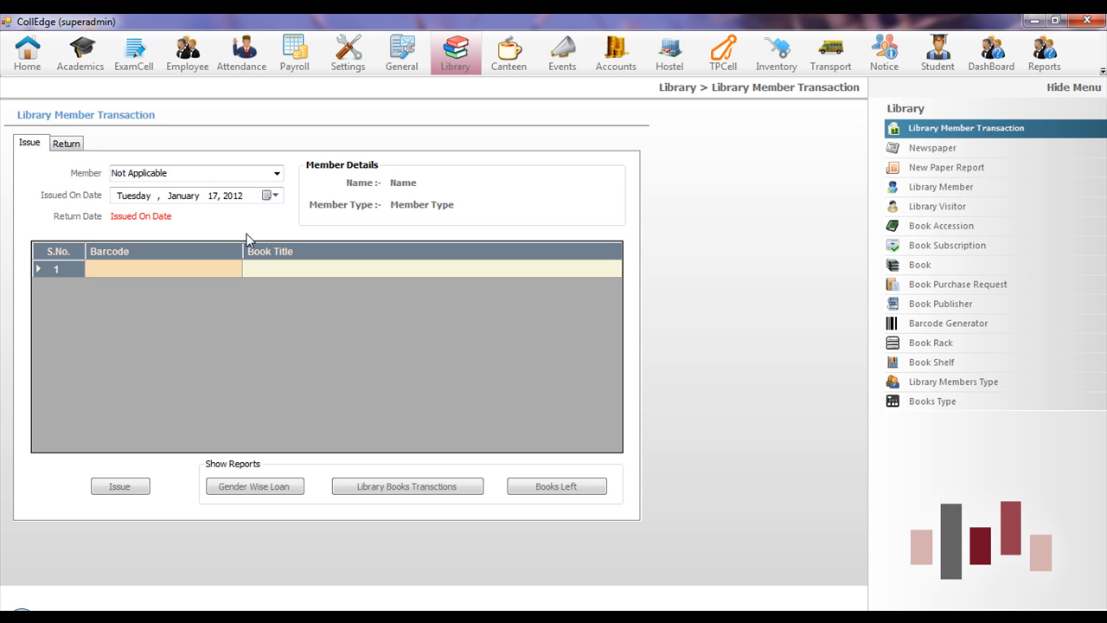
- Load book barcode 0000992 and a student member into the issue form
key(Down)
key(Down)
key(Down)
key(Down)
key(Down)
key(Down)
key(Down)
key(Down)
key(Down)
key(Down)
key(Down)
key(Down)
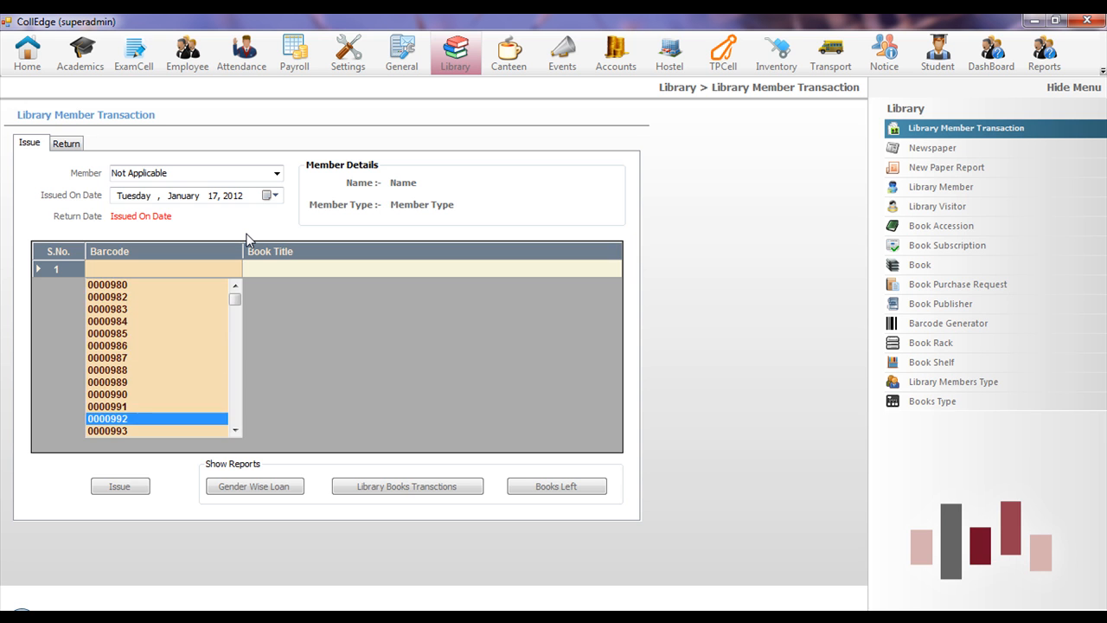
key(Return)
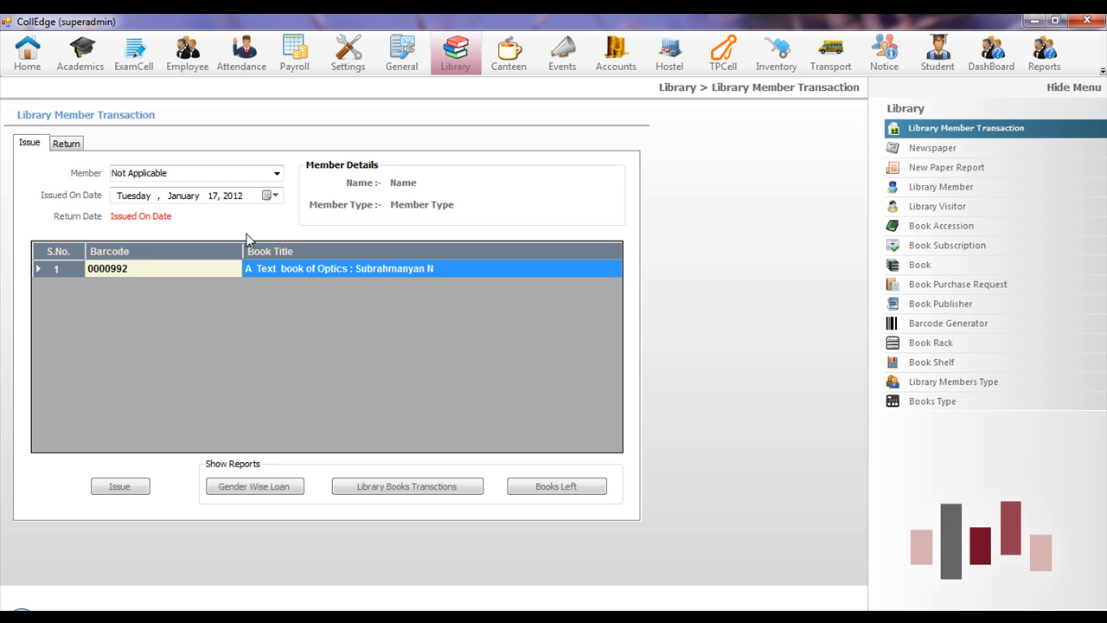
click(277, 174)
scroll(163, 371, down, 9)
click(132, 353)
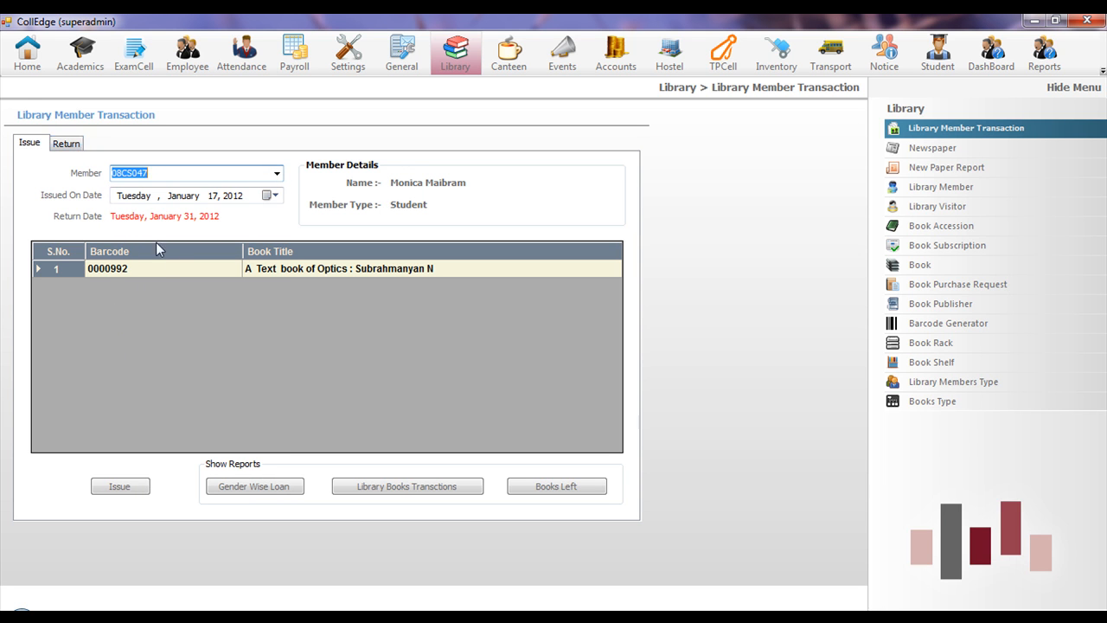
- Check the return of barcode 0001755 with its fine of 81, then go back to Issue and show Canteen
click(76, 147)
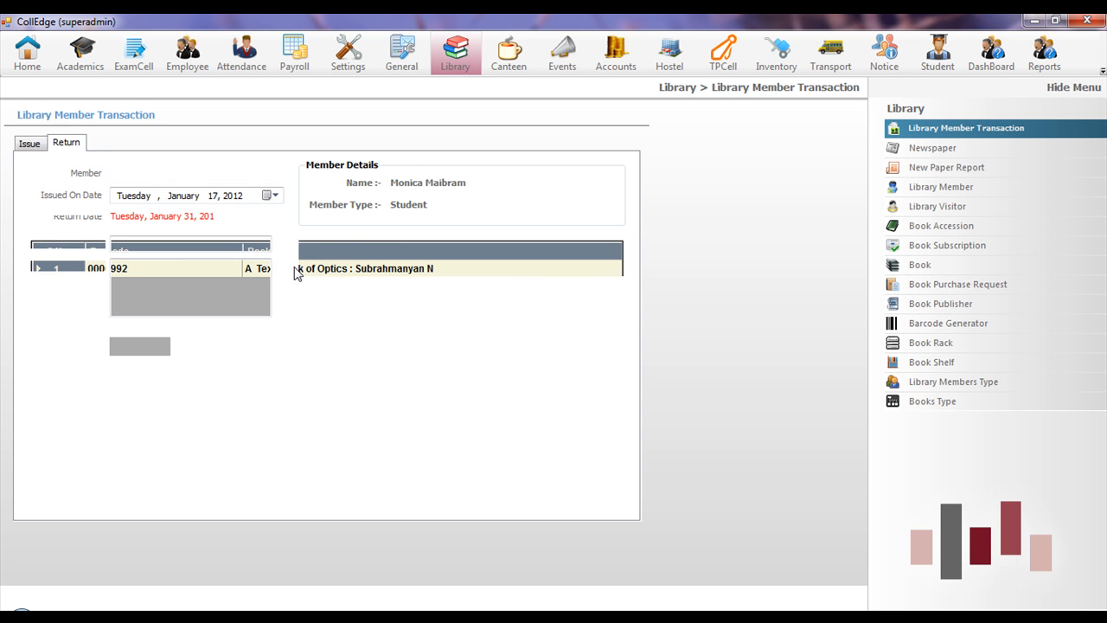
click(277, 174)
click(126, 337)
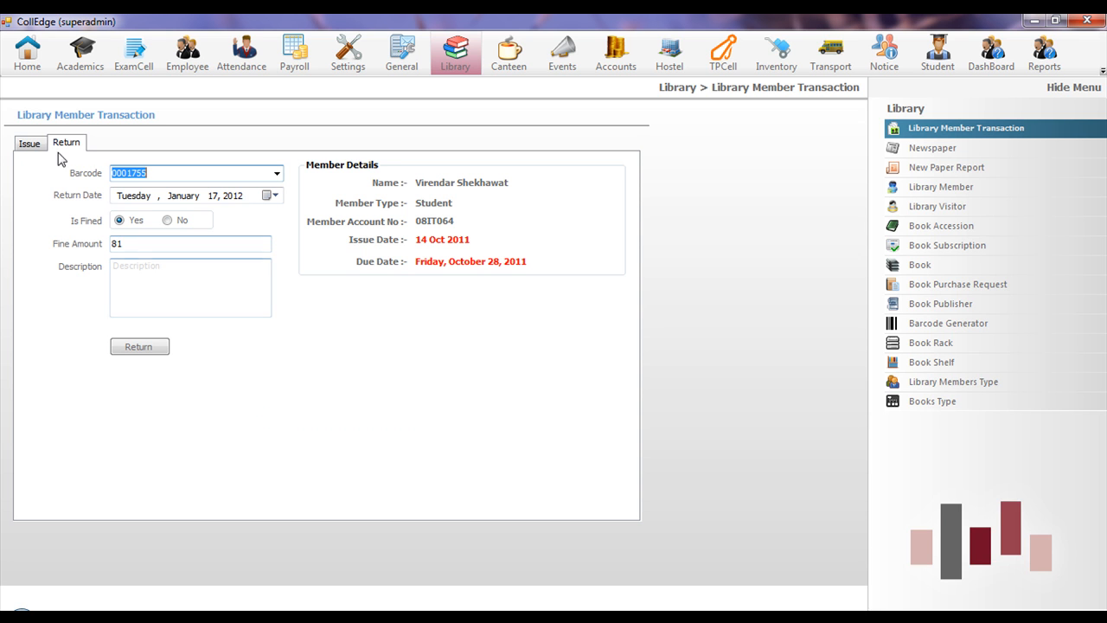
click(32, 145)
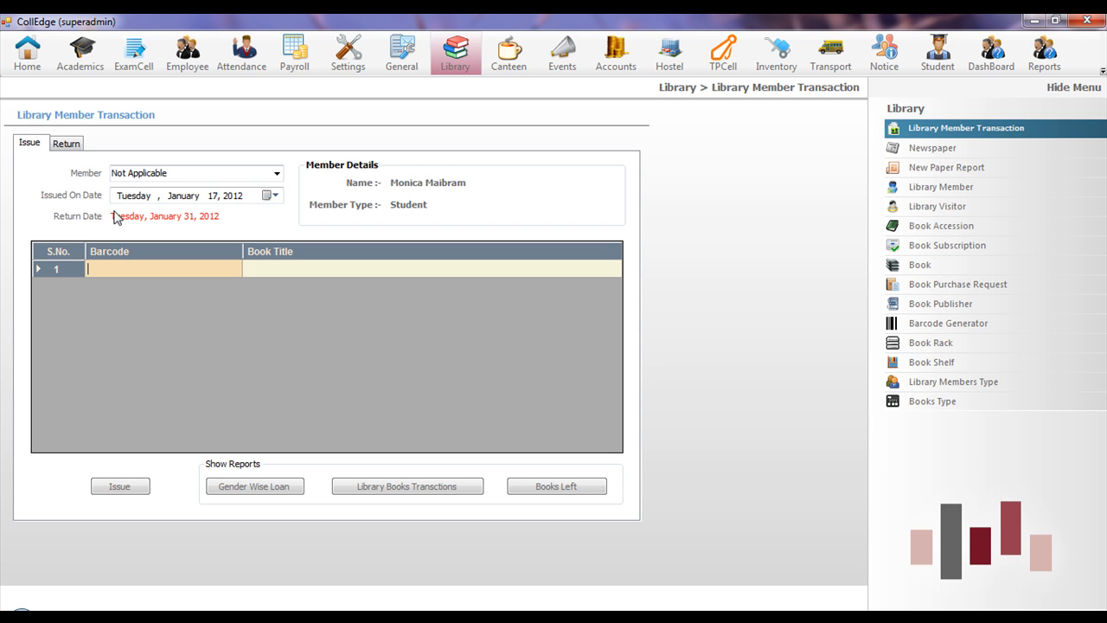
click(519, 67)
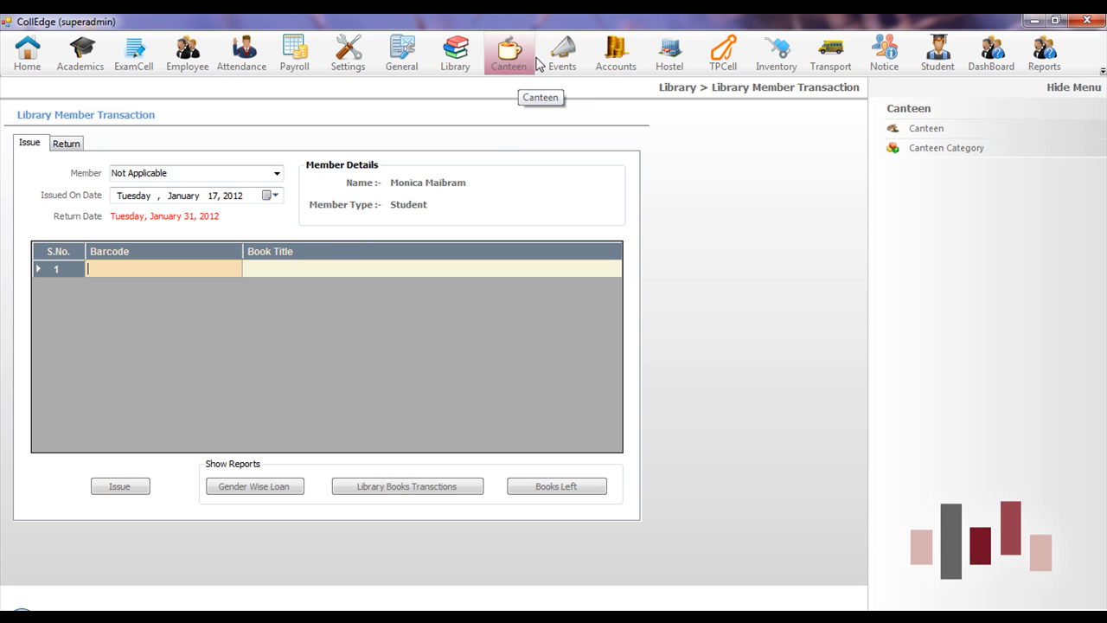
- Open College Event and the Aura2011 Event Invitation page, then the Accounts Due Fees page
click(562, 59)
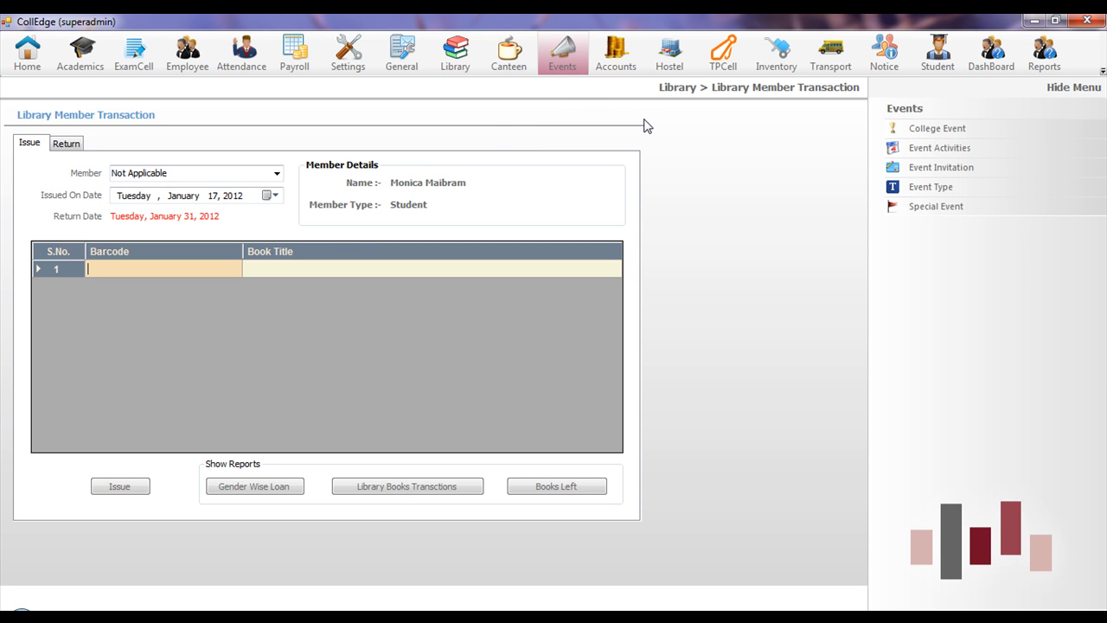
click(968, 130)
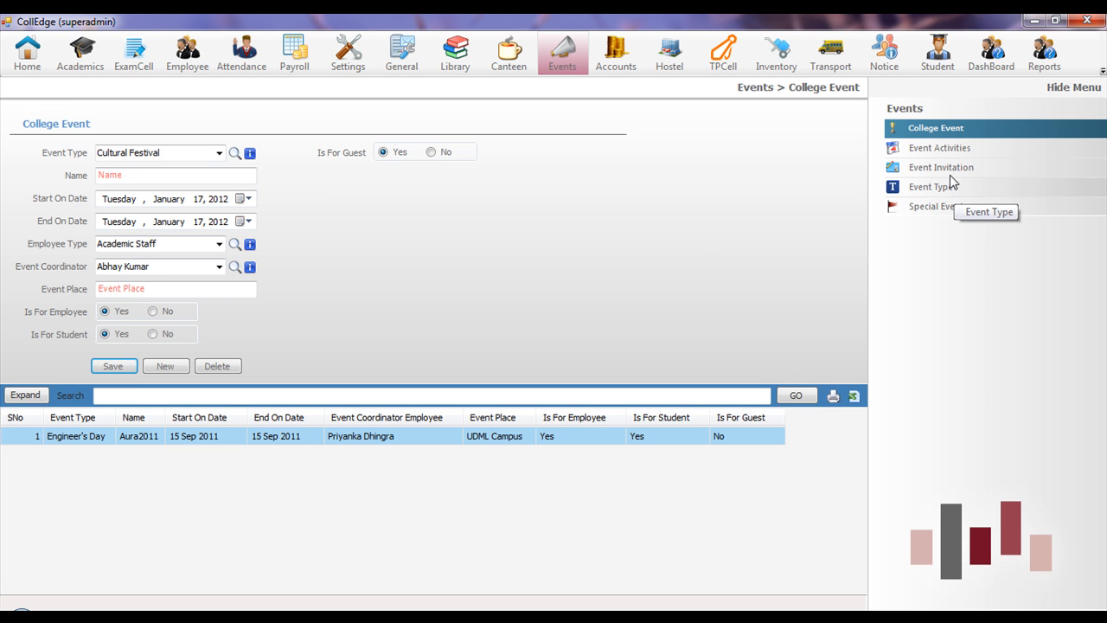
click(934, 167)
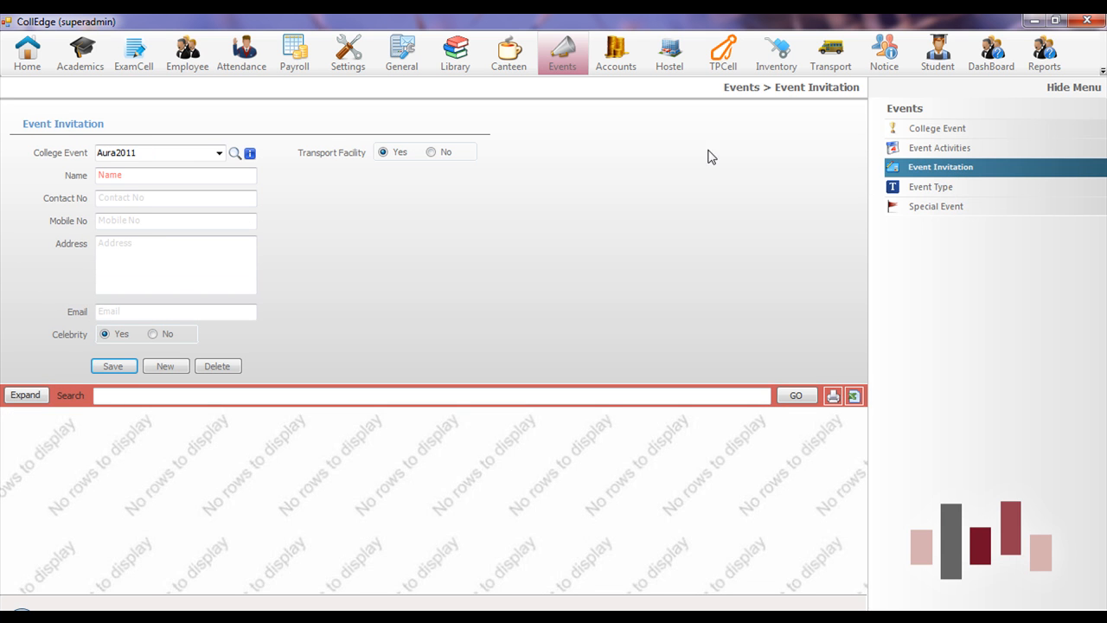
click(624, 62)
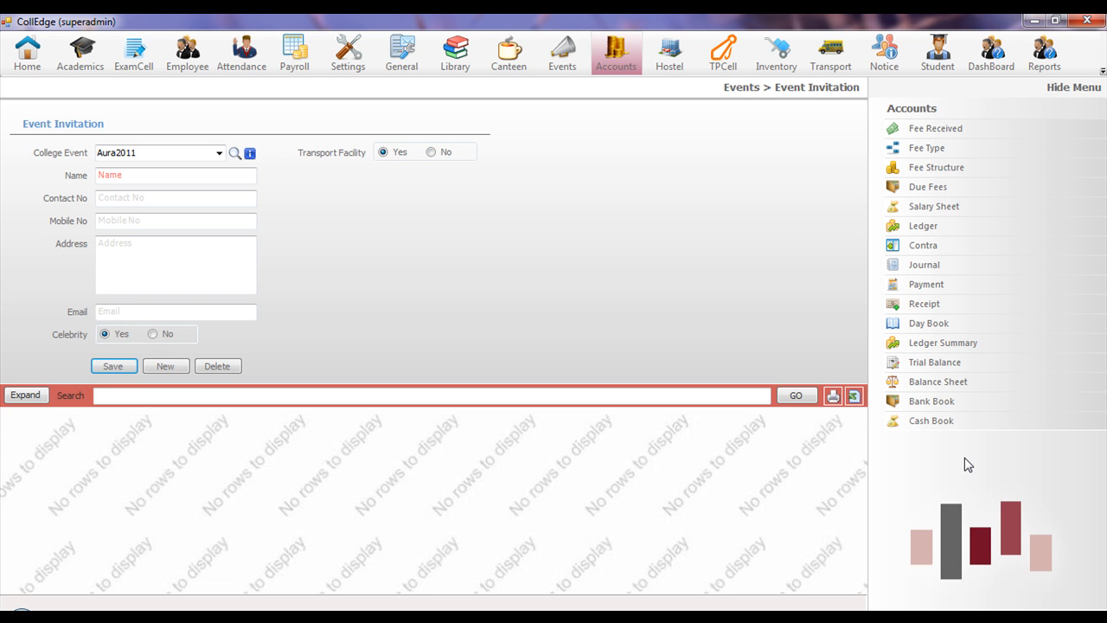
click(949, 186)
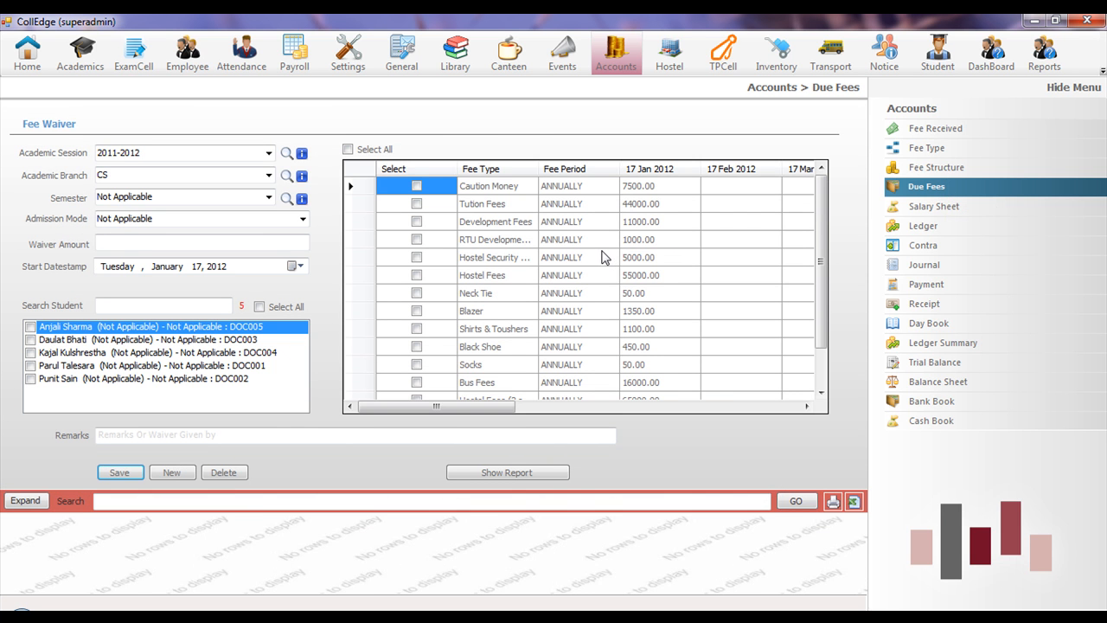
- In the 2011-2012 CS fee waiver, set 17 Jan 2012 RTU Development Fees to 800 for all five students
scroll(823, 202, down, 1)
scroll(822, 203, up, 1)
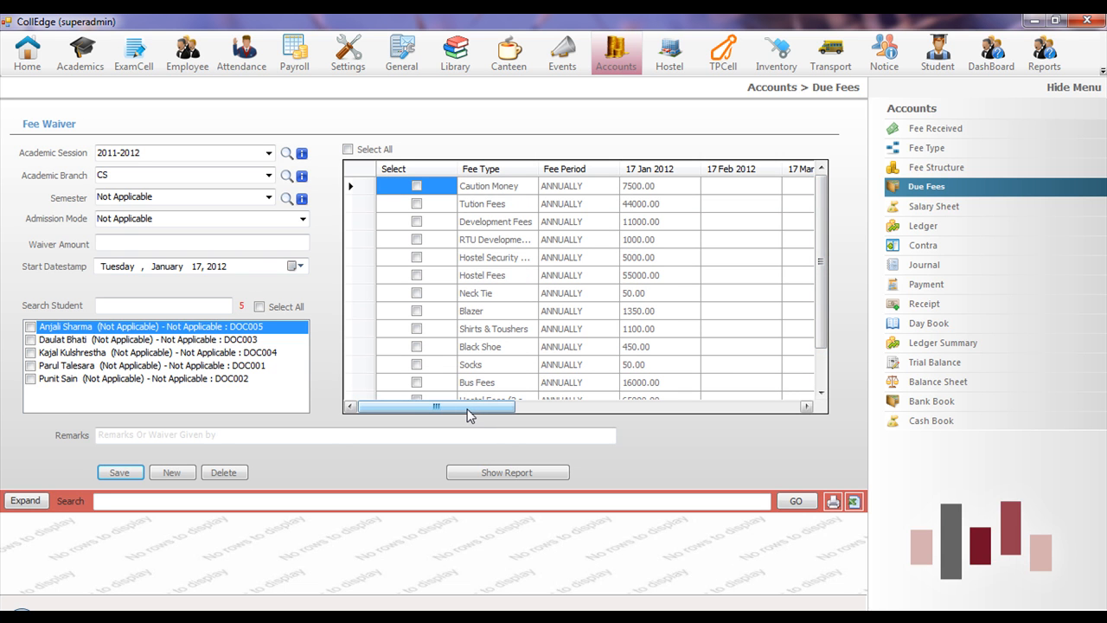
drag(538, 169, 590, 169)
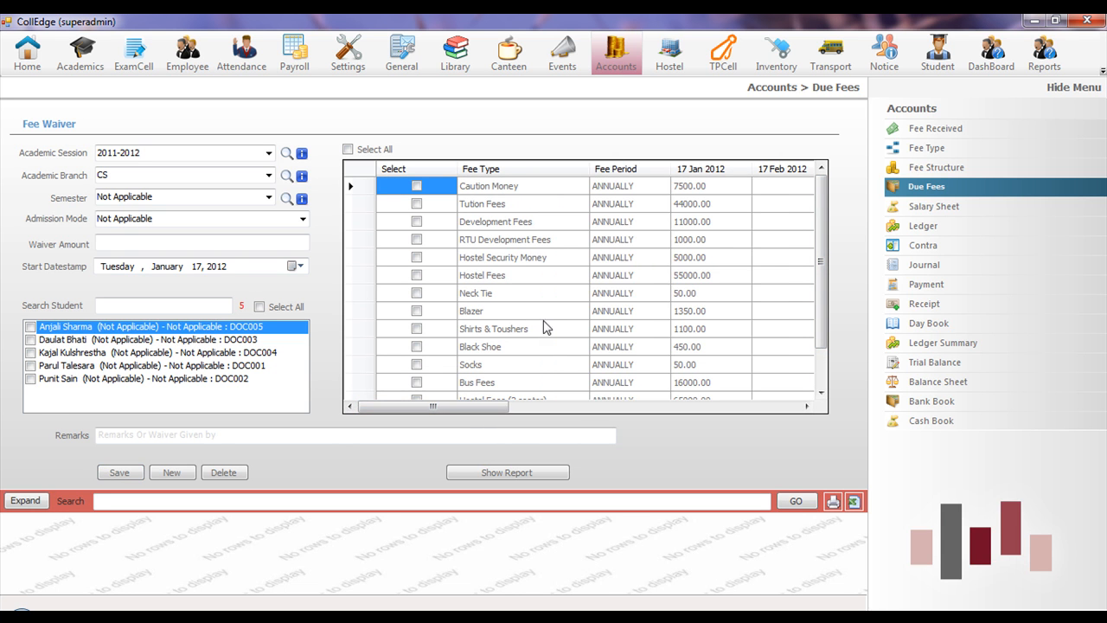
click(31, 327)
click(416, 241)
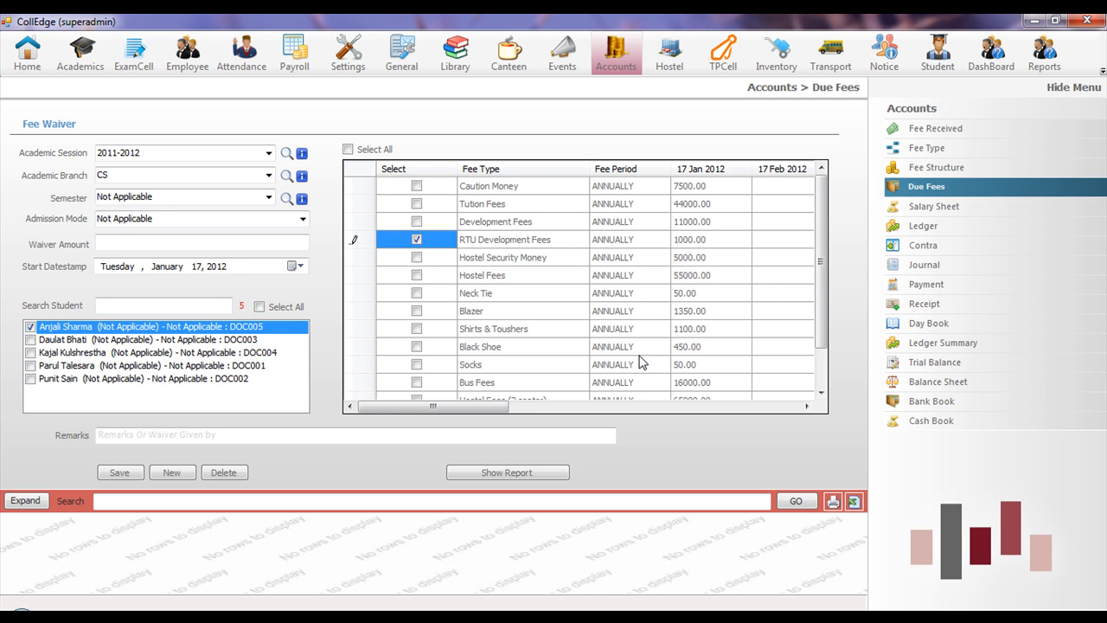
click(683, 242)
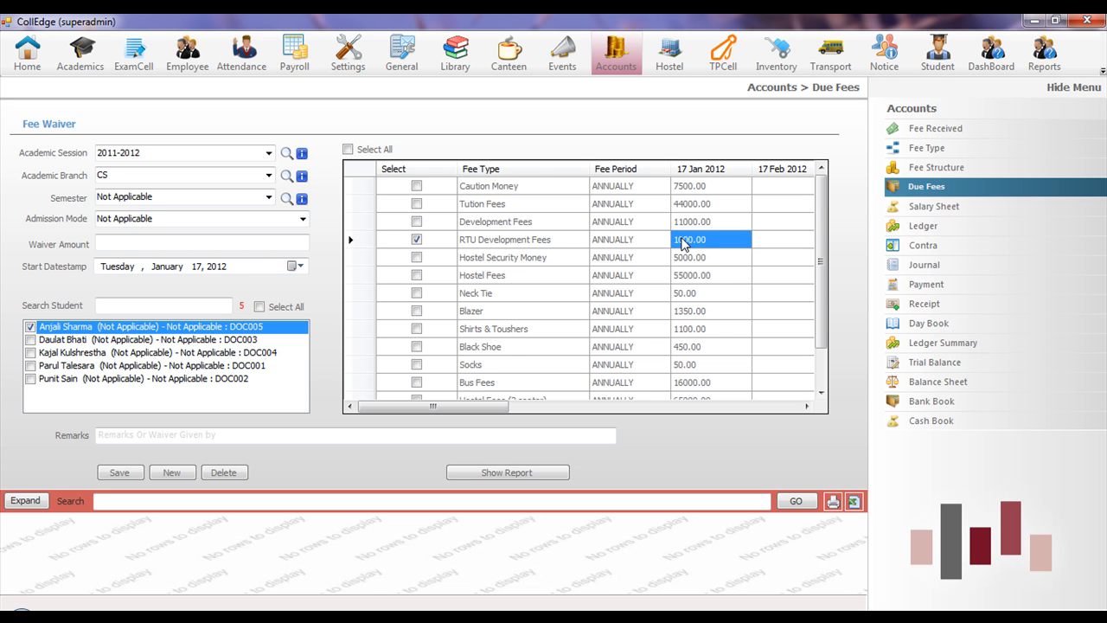
text(800)
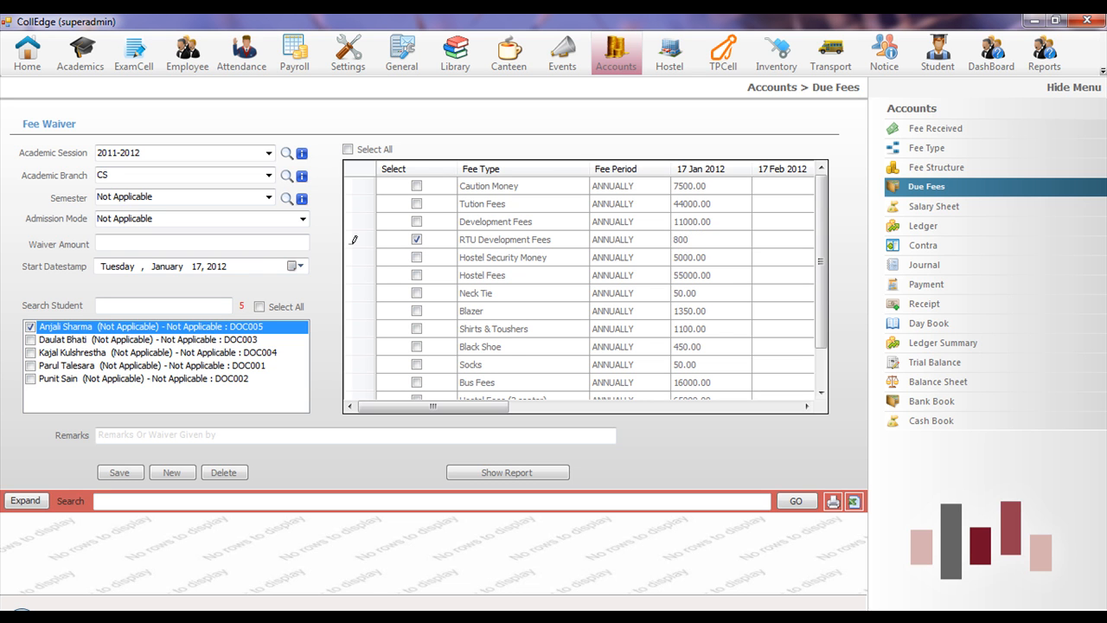
key(Return)
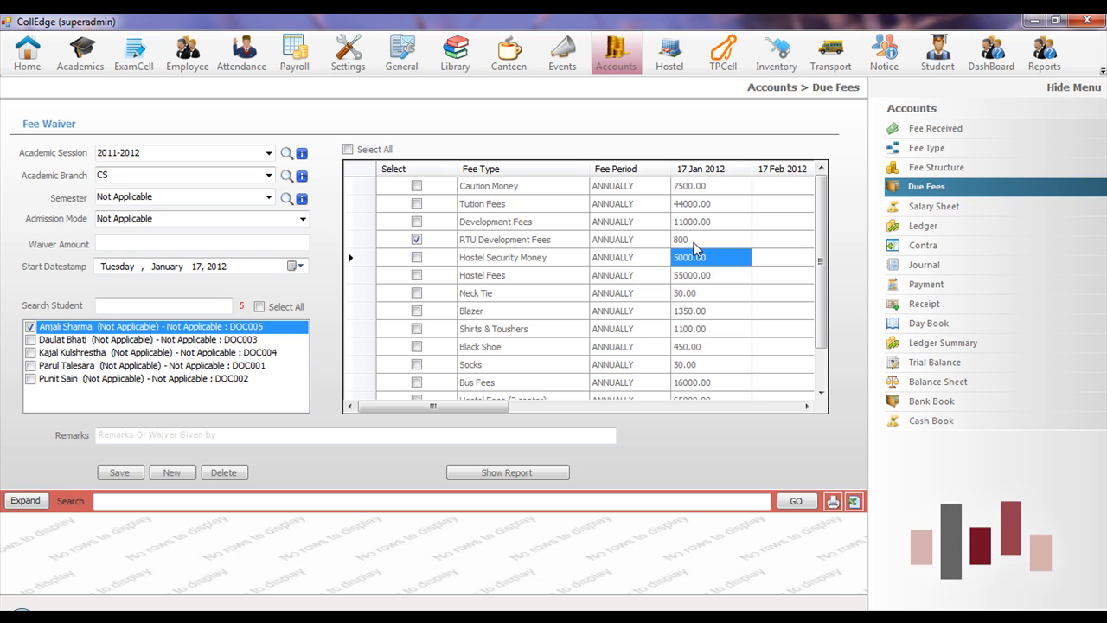
click(374, 152)
click(375, 152)
click(259, 307)
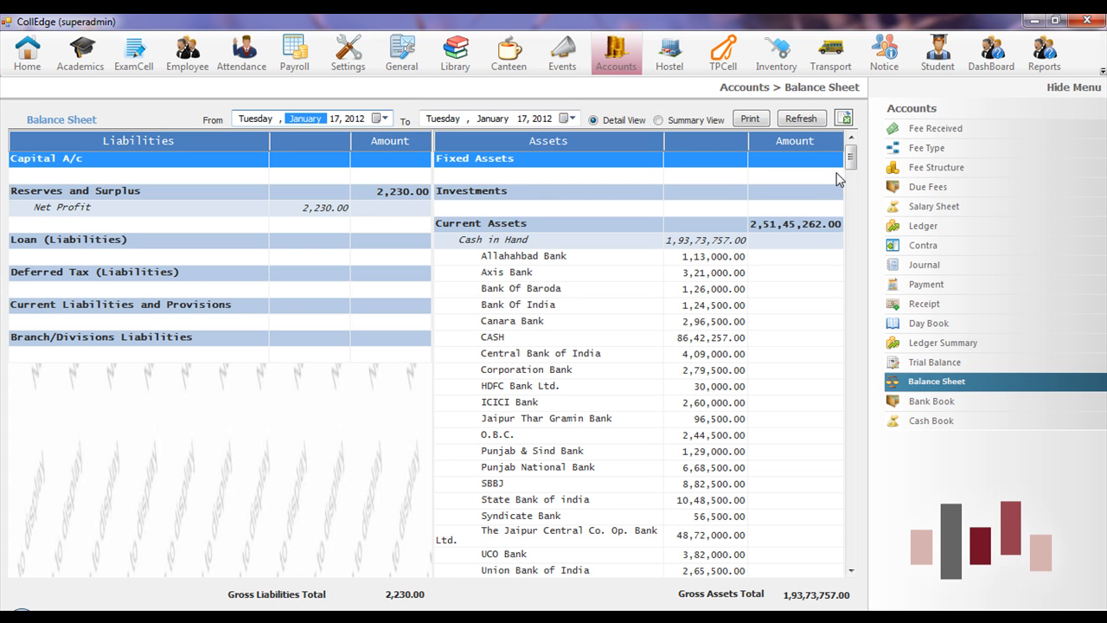
- Scroll the Balance Sheet assets, then open a blank Fee Receipt form dated 17 January 2012
mouse_move(855, 161)
mouse_down()
mouse_move(855, 191)
mouse_move(853, 172)
mouse_up()
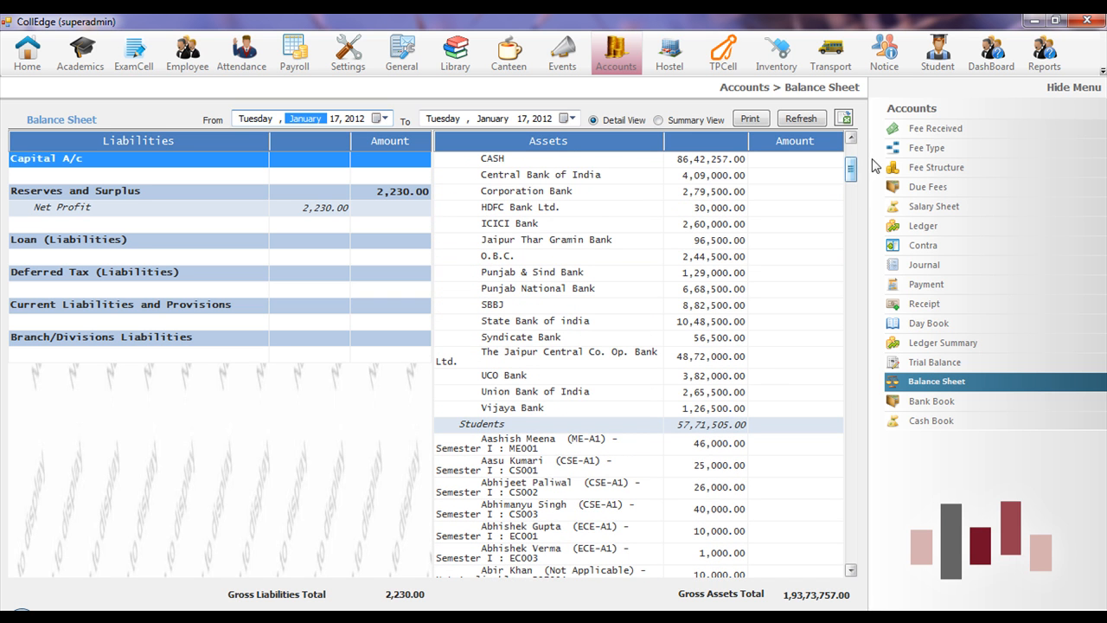
click(909, 130)
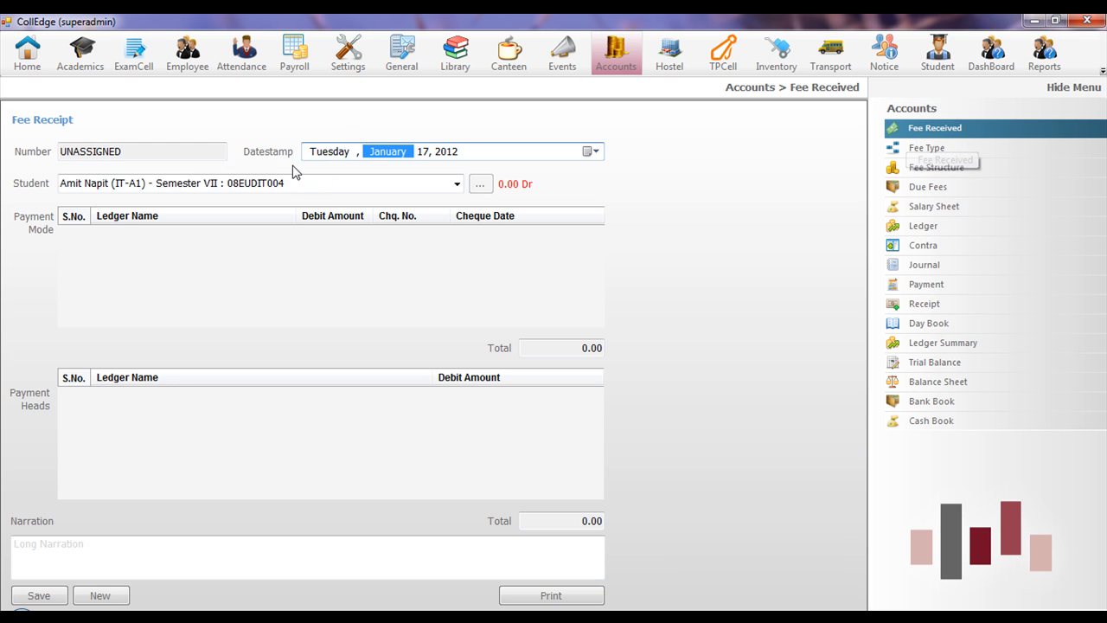
- Select the student and mark the Hostel Fees balance for payment with 10000 reconciled
click(294, 179)
key(BackSpace)
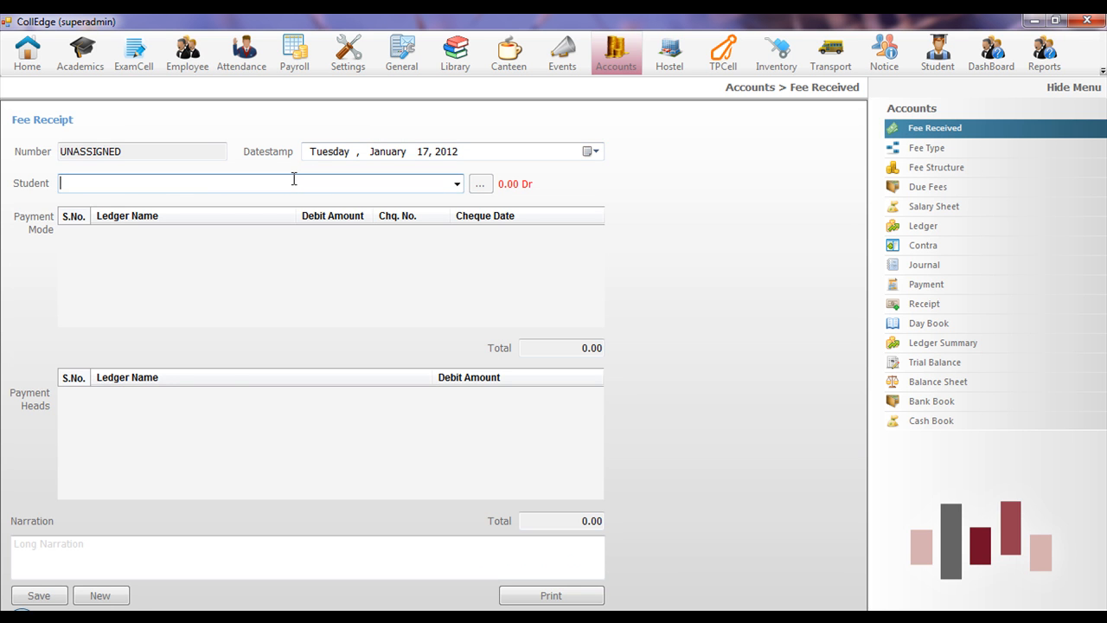
text(aasu)
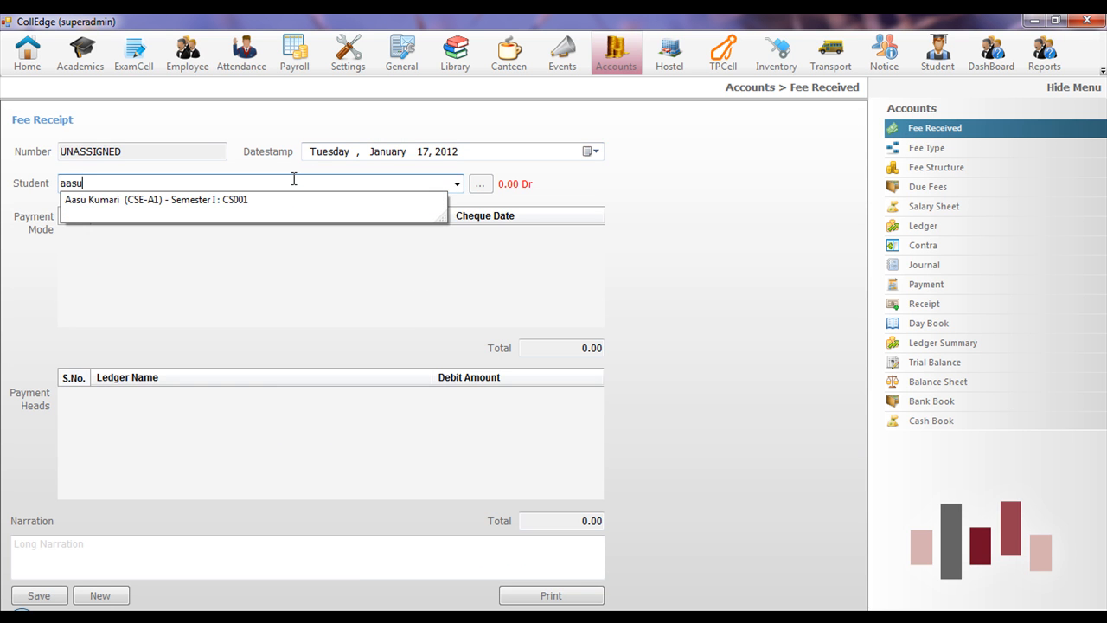
key(Down)
key(Return)
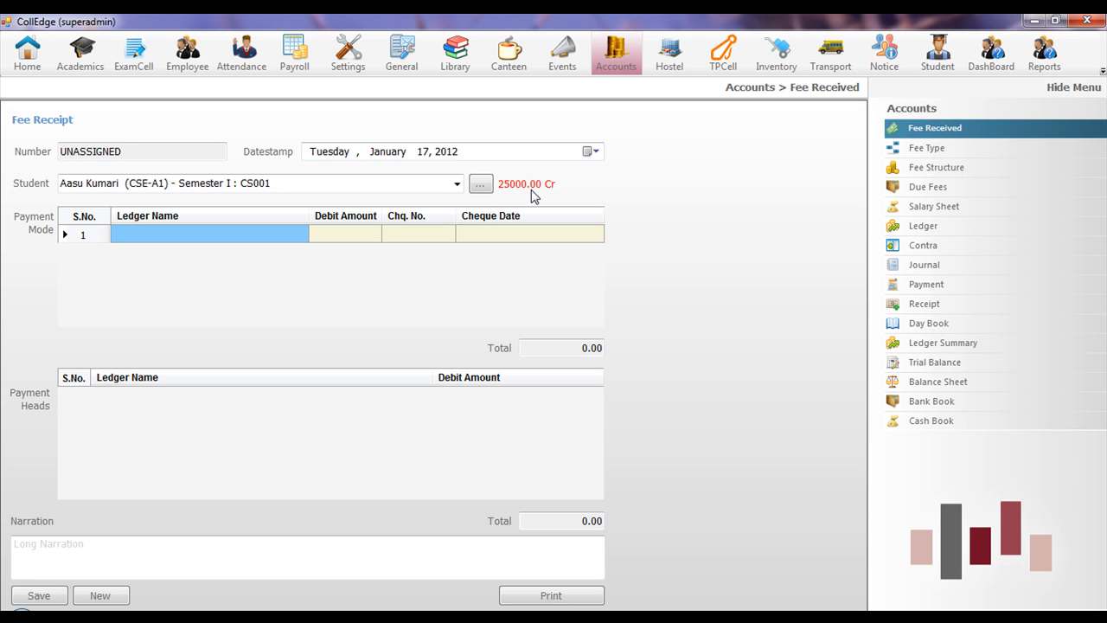
click(481, 186)
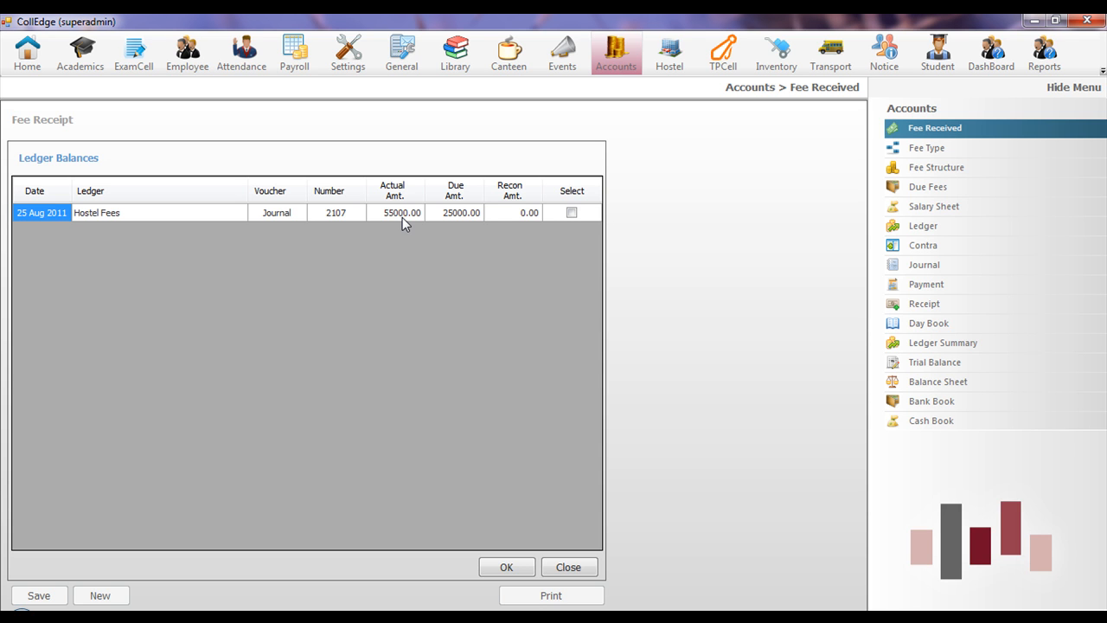
click(571, 212)
click(525, 217)
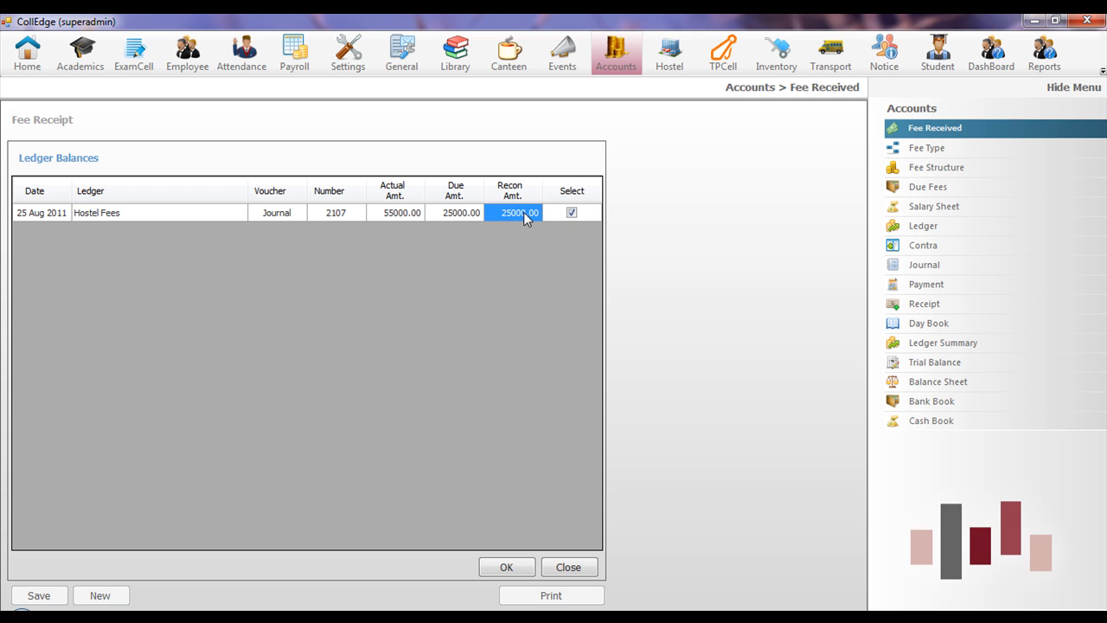
text(10000)
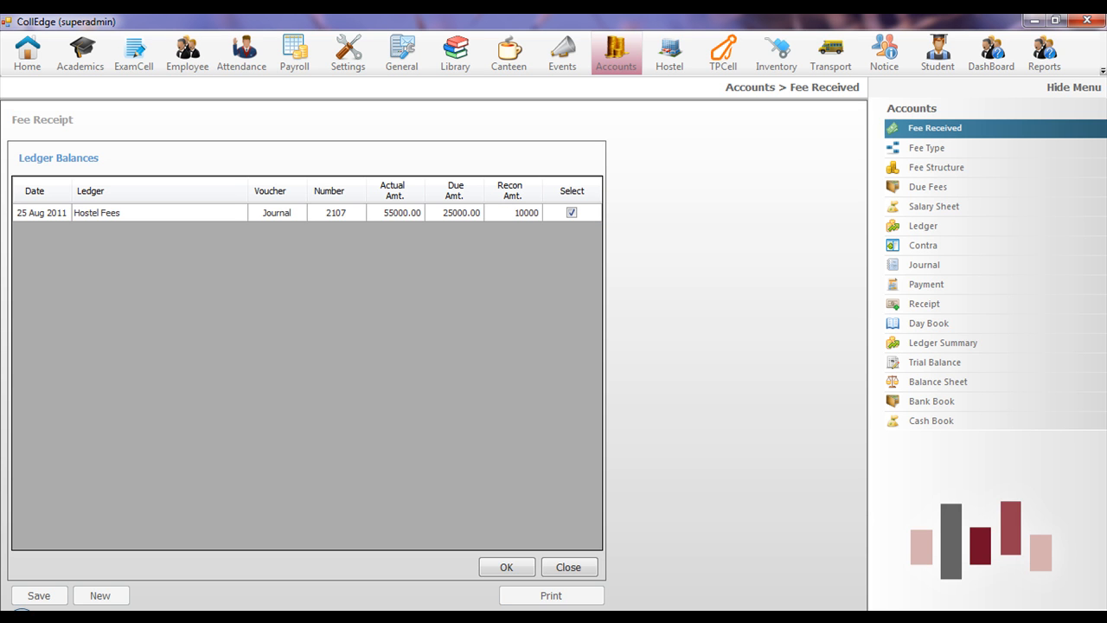
click(505, 567)
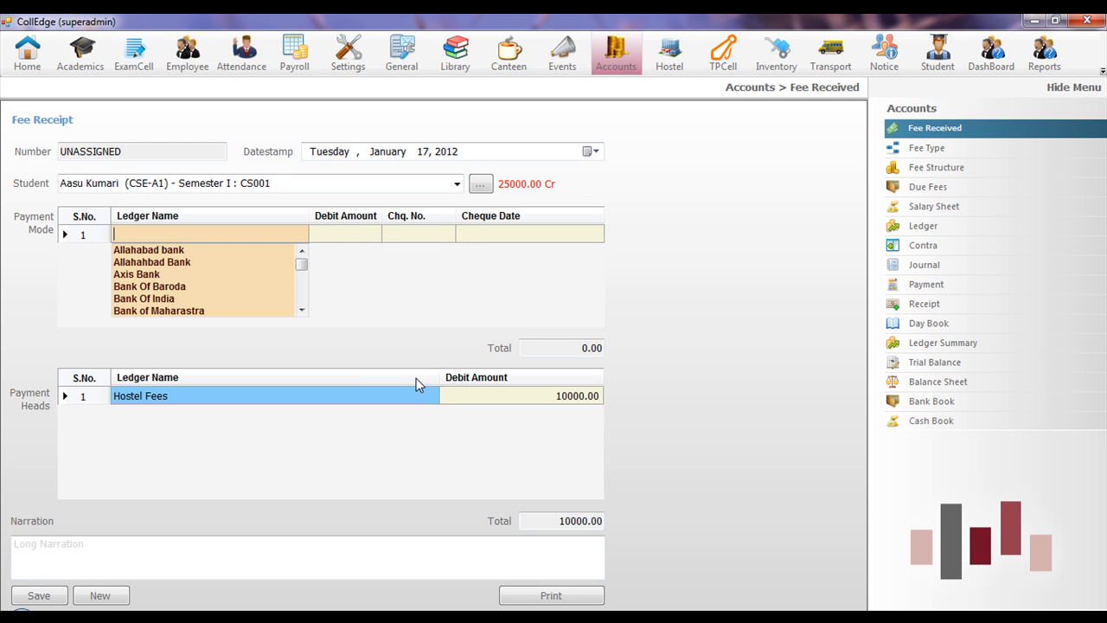
- Pay the receipt through Bank of Rajasthan with a 10000 debit and save it
key(Down)
key(Down)
key(Down)
key(Down)
key(Down)
key(Down)
key(Down)
key(Down)
key(Down)
key(Down)
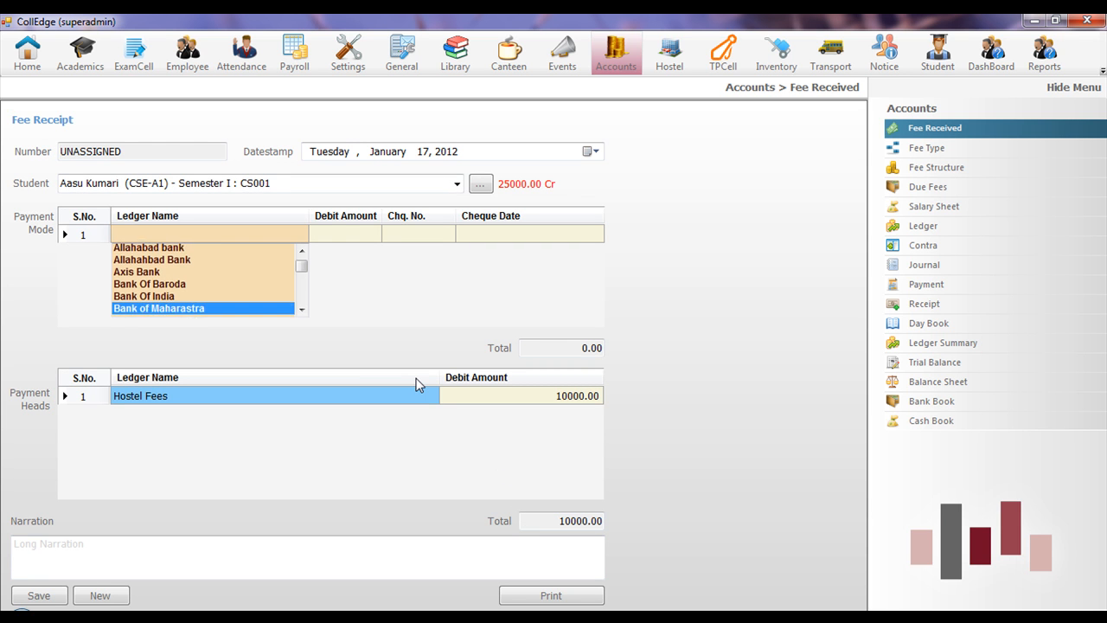
key(Up)
key(Up)
key(Up)
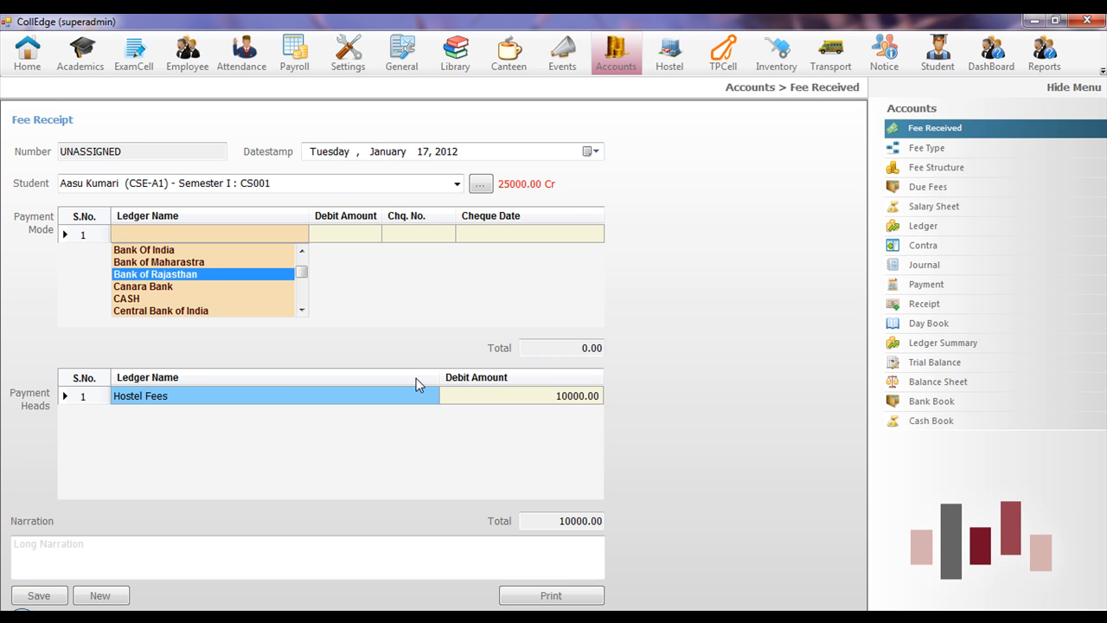
key(Down)
key(Down)
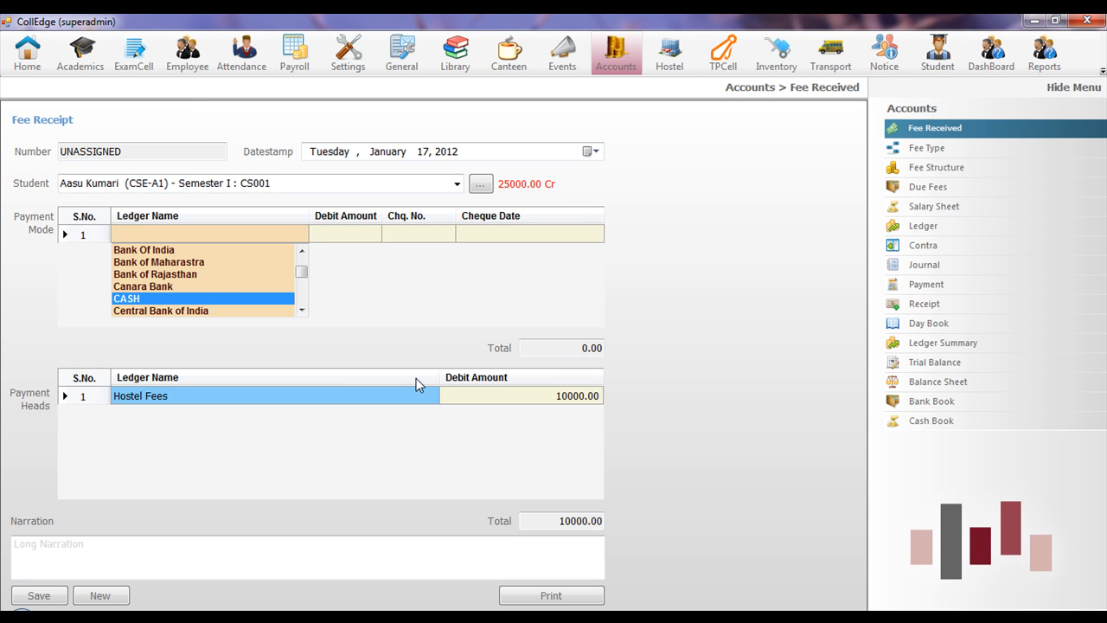
key(Up)
key(Up)
key(Return)
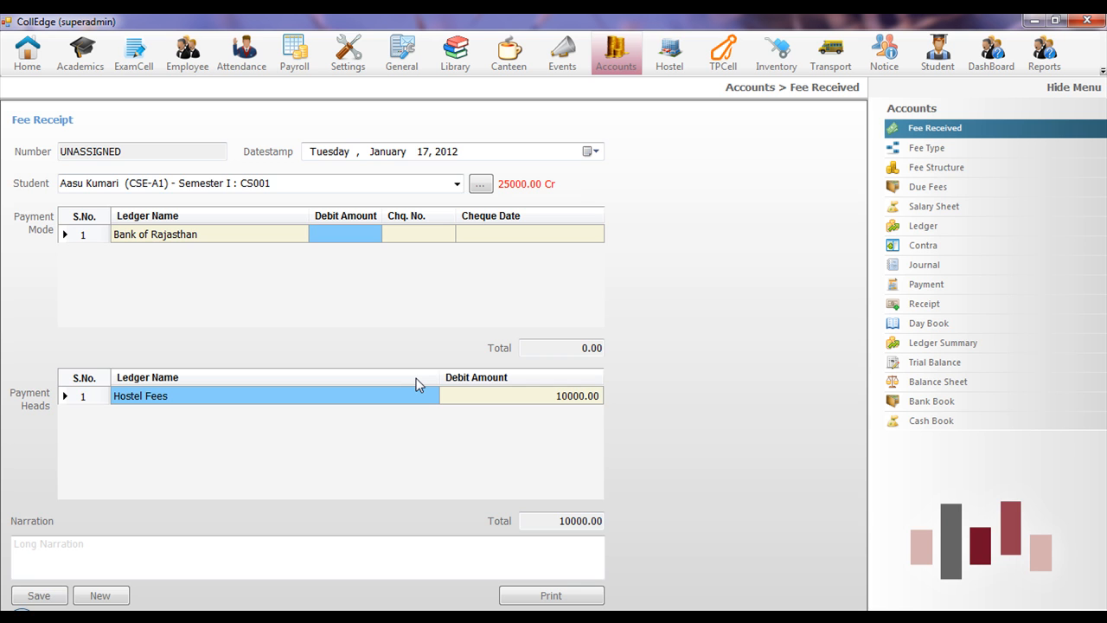
text(10000)
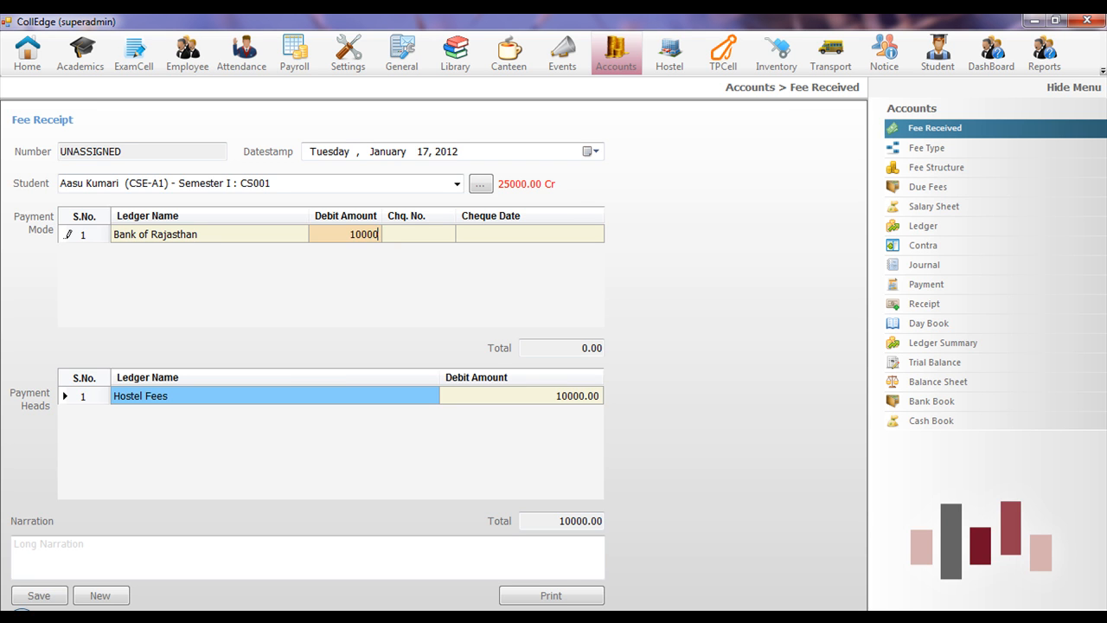
key(Return)
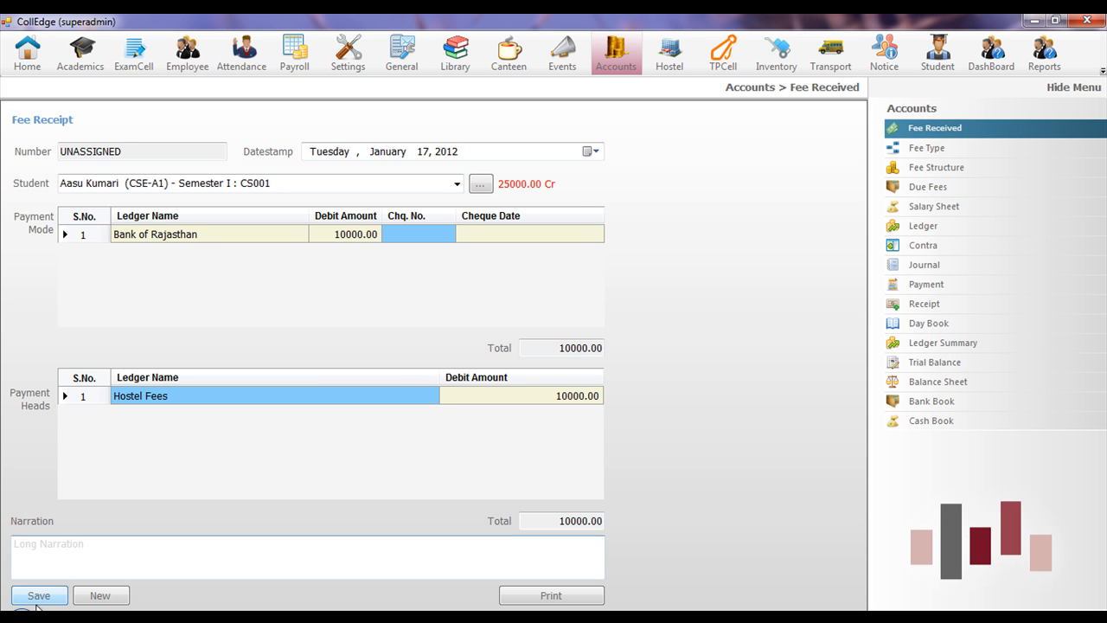
click(37, 603)
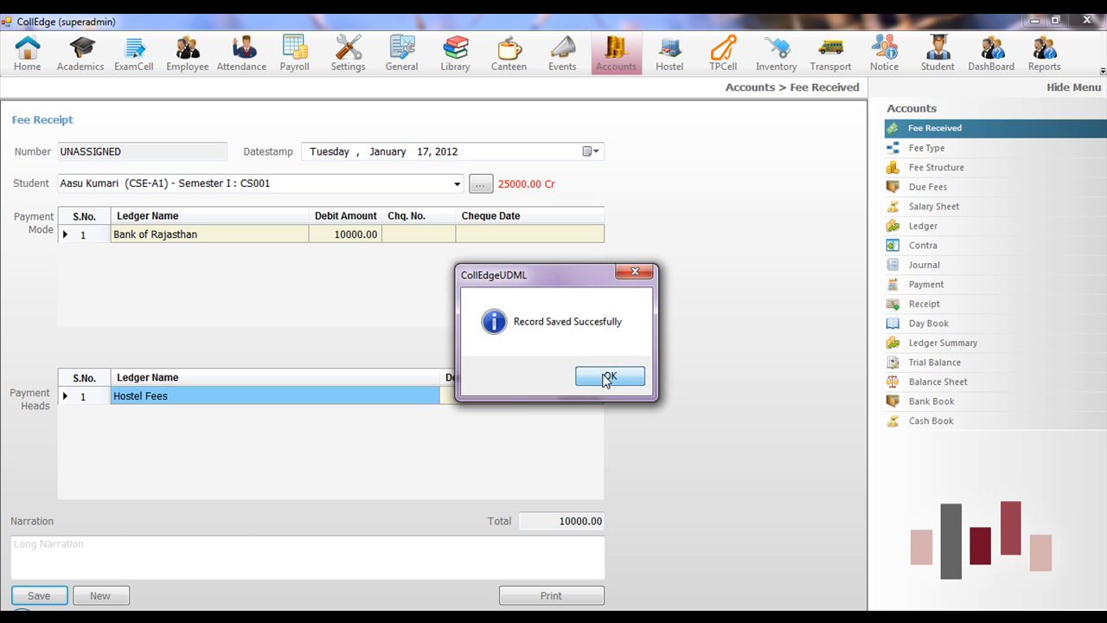
- Generate the Student Copy of fee receipt 687, review it, and close the report window
click(603, 375)
click(541, 262)
click(541, 273)
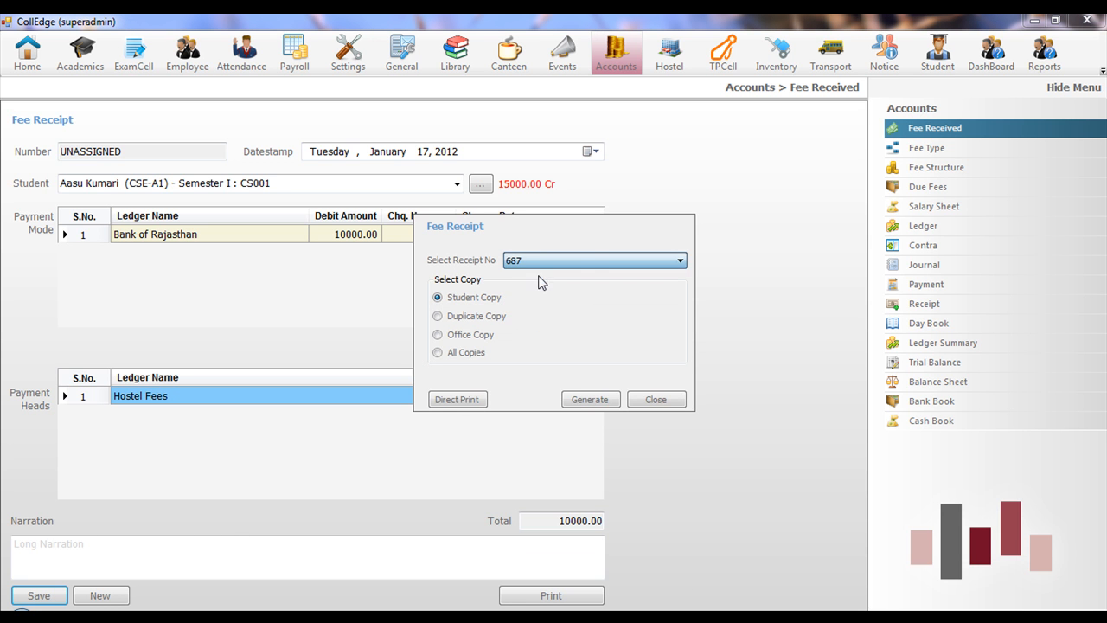
click(579, 400)
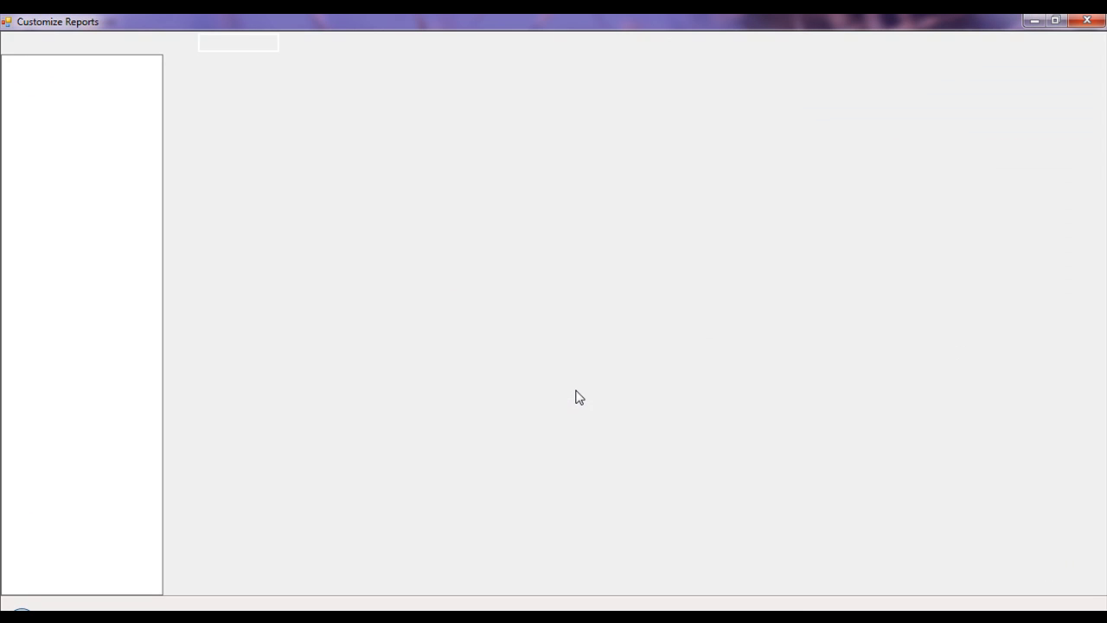
scroll(767, 358, down, 3)
scroll(766, 358, up, 3)
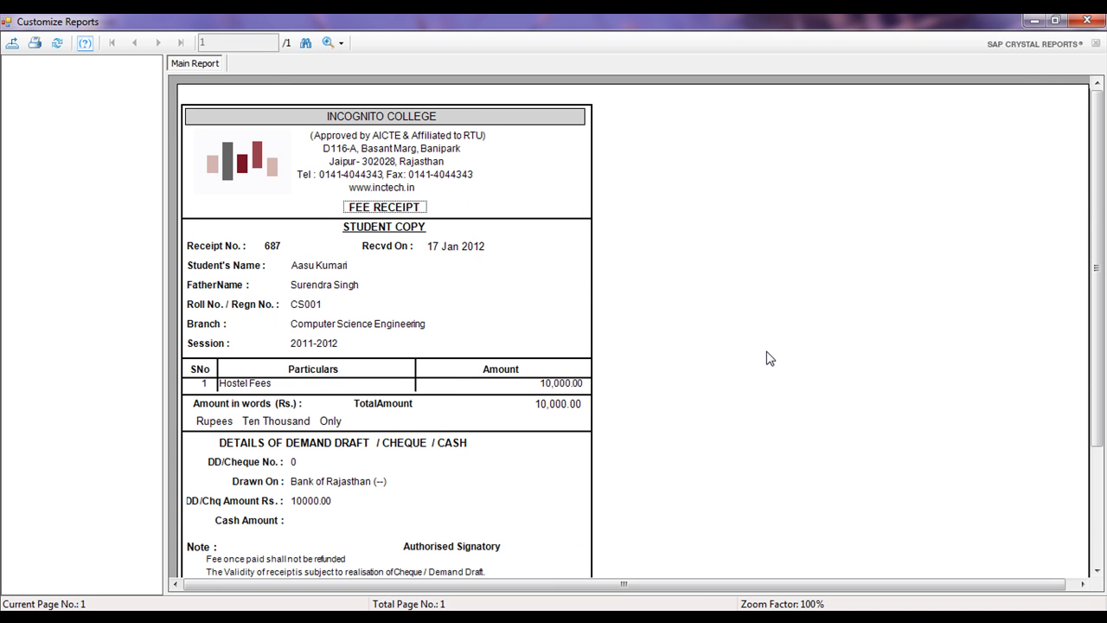
click(1086, 20)
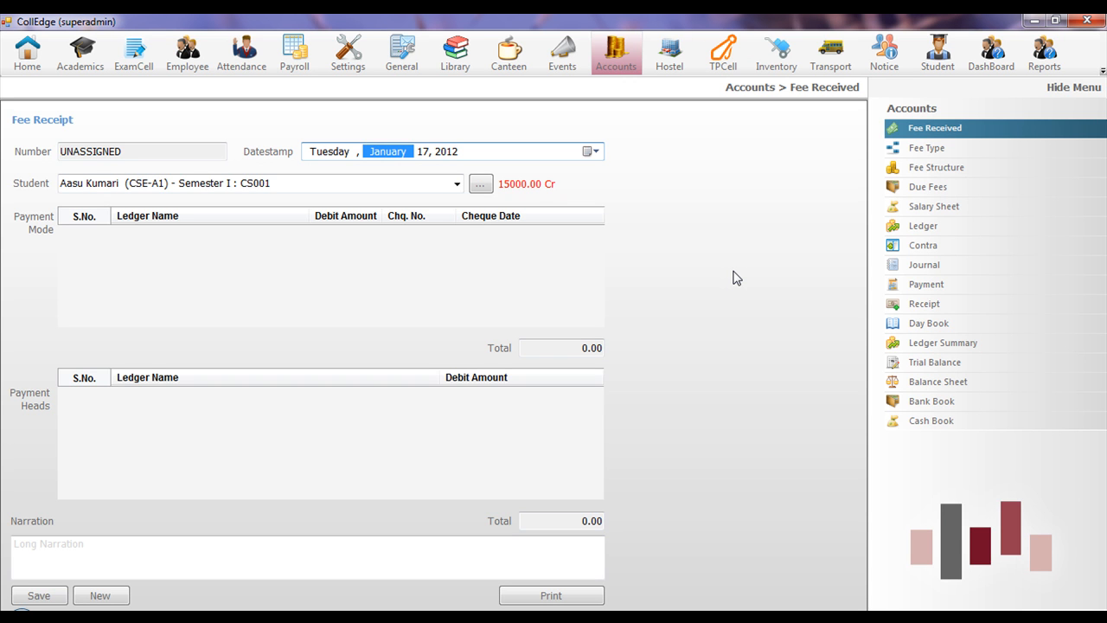
- Load the student's ledger summary with the start date moved back to 2011
click(928, 345)
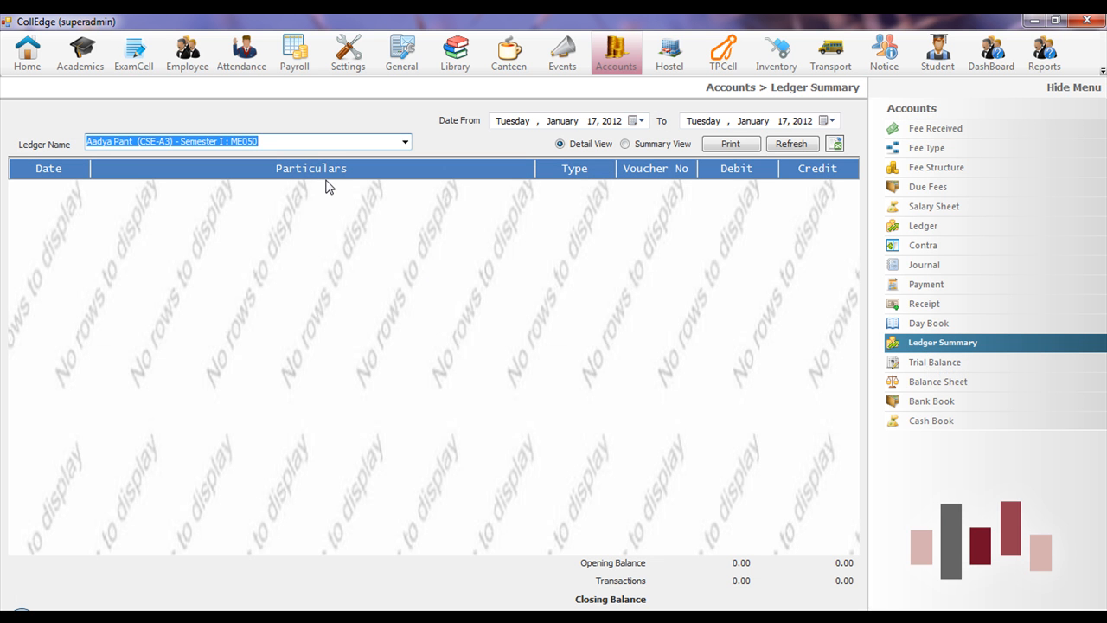
key(BackSpace)
text(aasu)
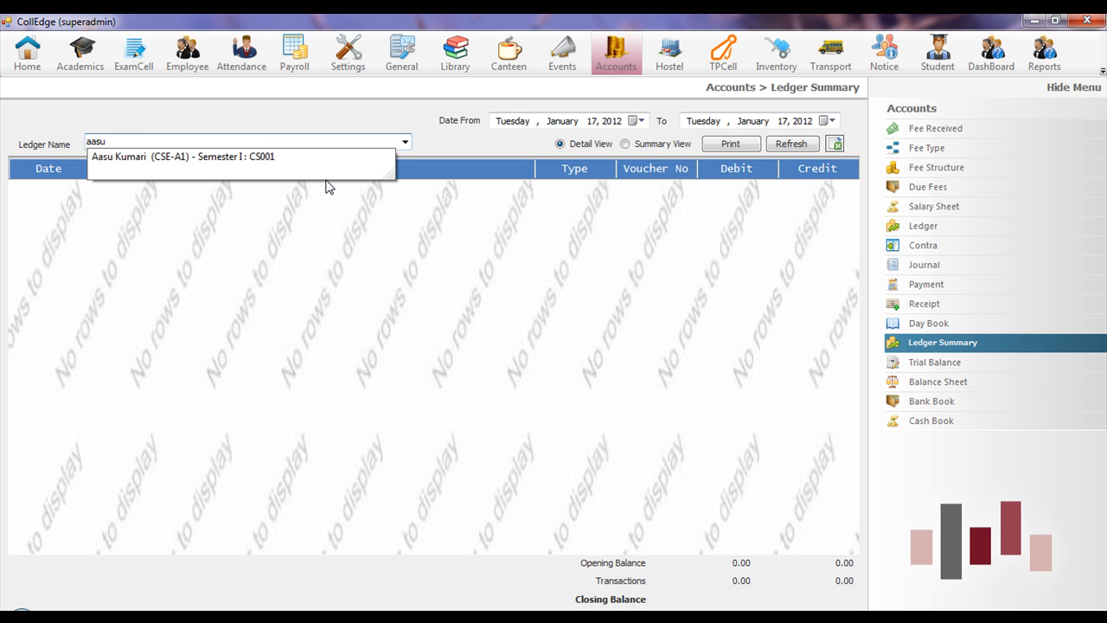
key(Down)
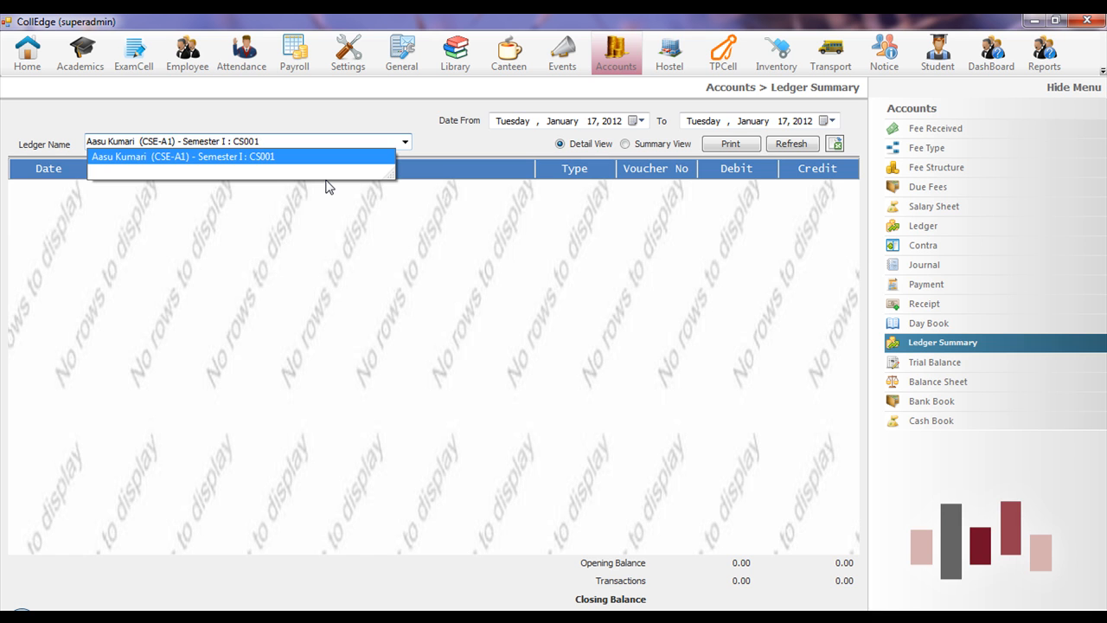
key(Return)
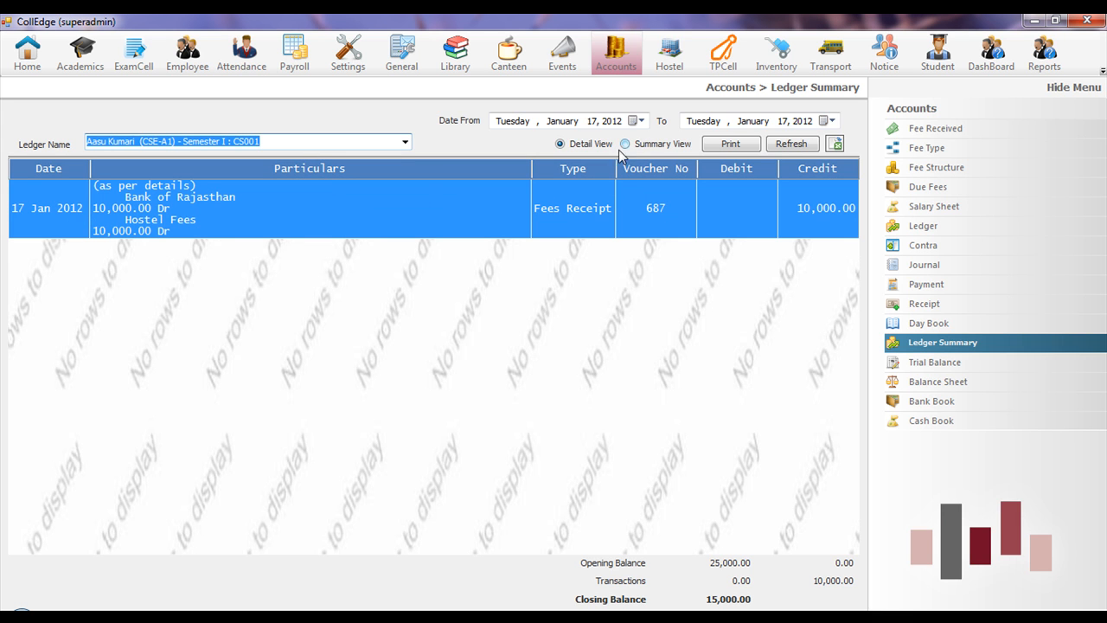
click(613, 121)
key(Down)
click(789, 144)
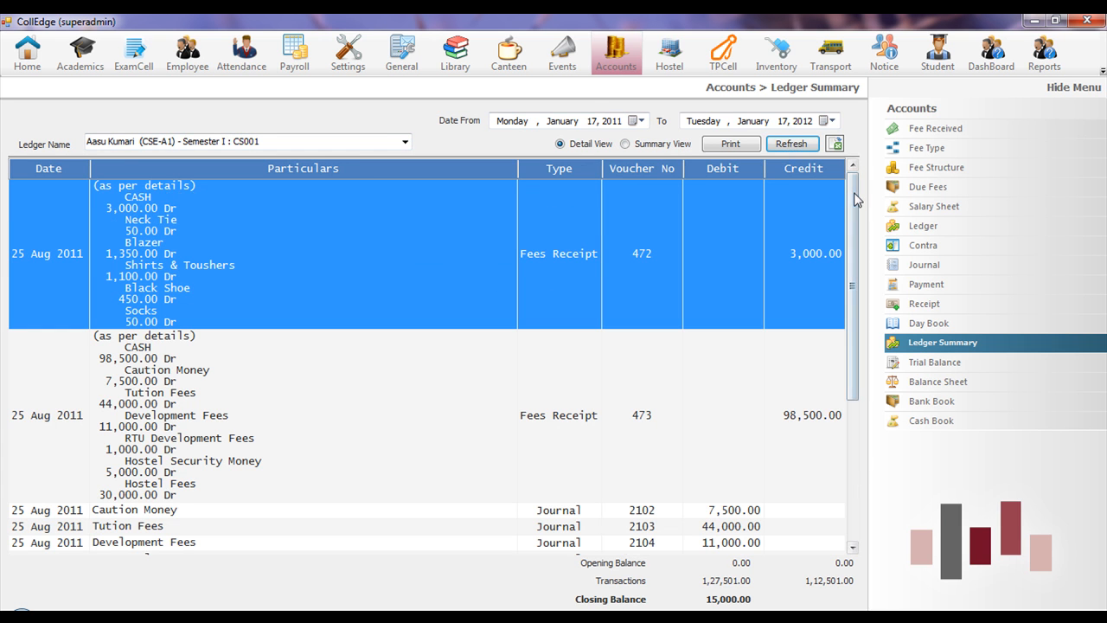
- Inspect fees receipt voucher 472 in detail, then open the Bank Book report
drag(855, 199, 860, 240)
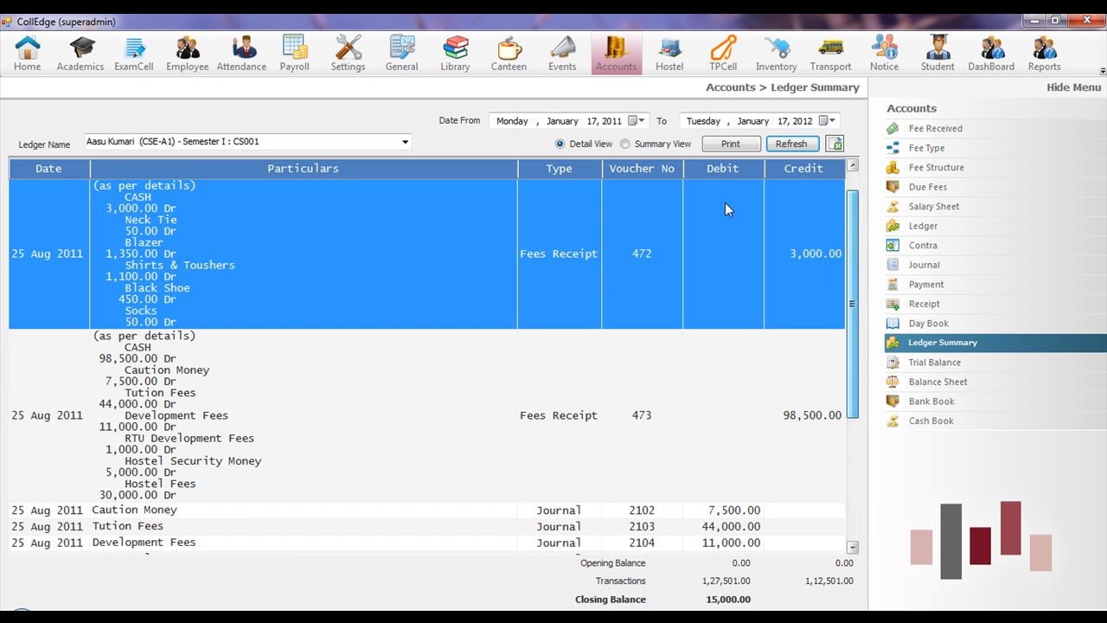
double_click(245, 253)
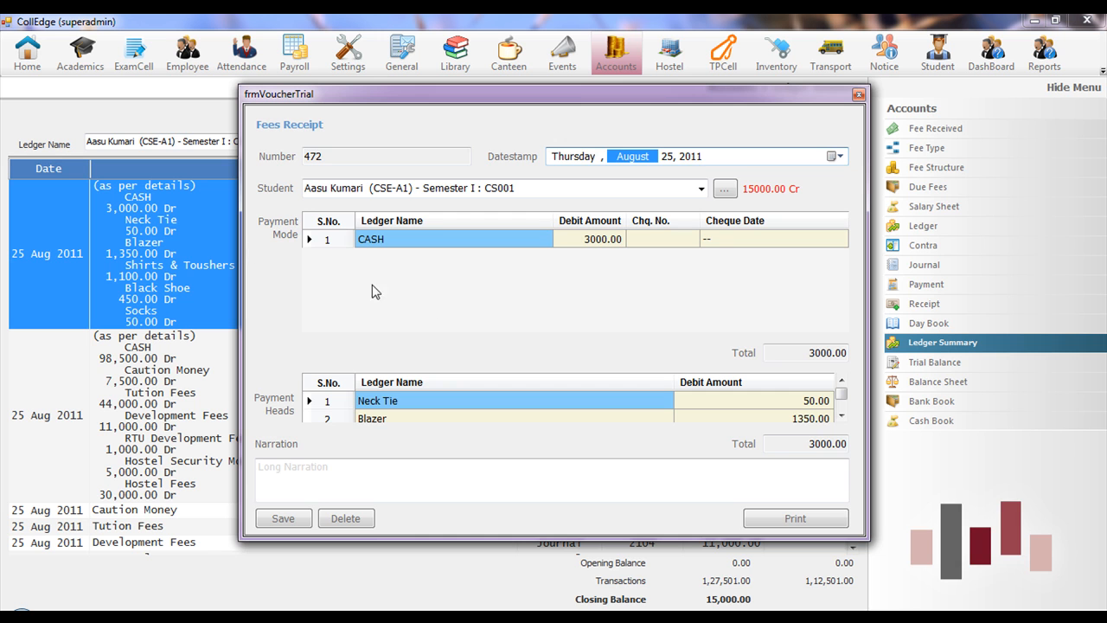
click(859, 95)
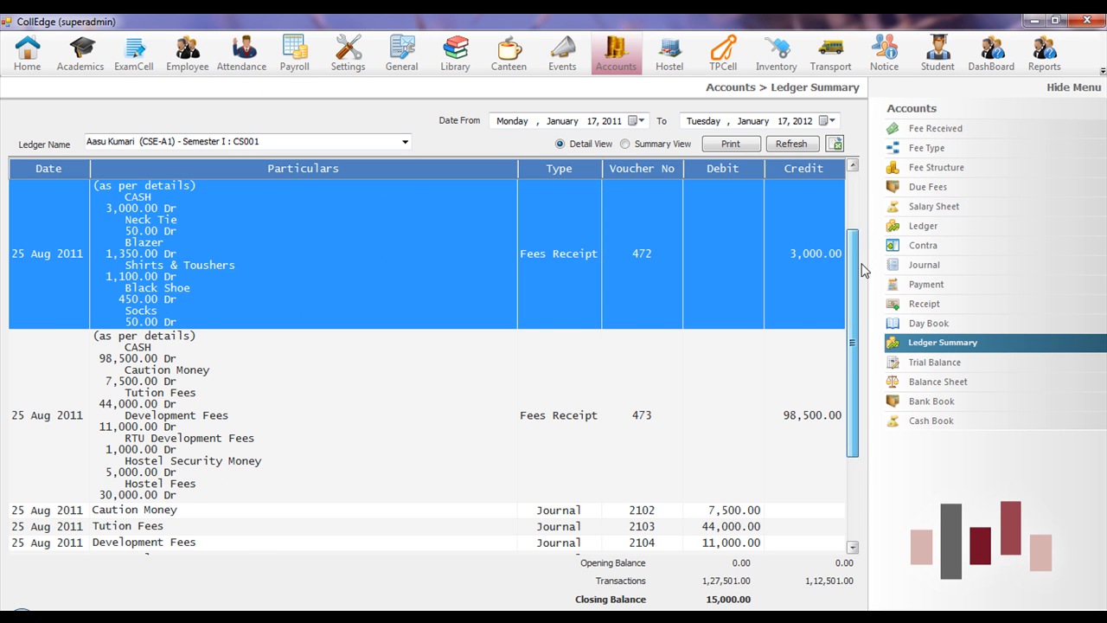
drag(861, 262, 861, 337)
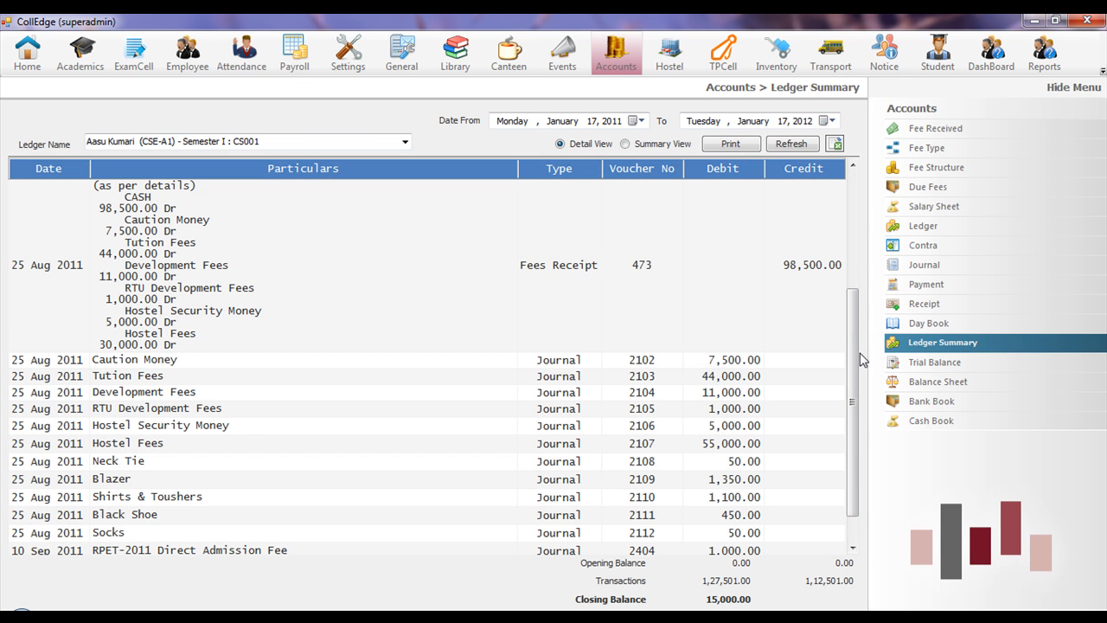
click(929, 405)
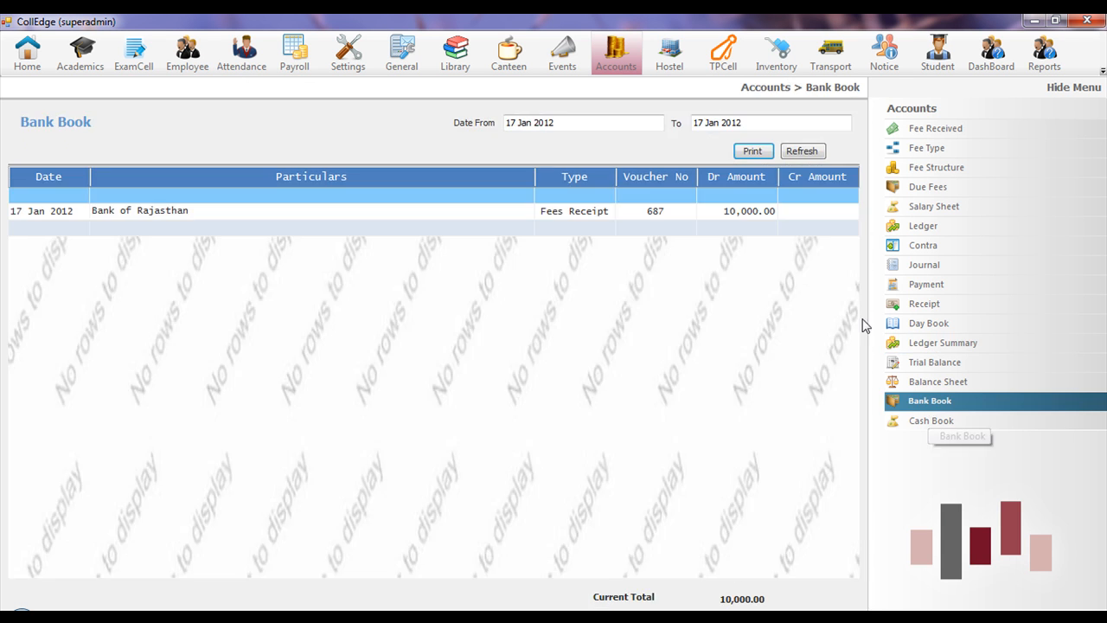
- Refresh the Cash Book from 11 Jan 2012, then view the Day Book and Hostel pages
click(563, 122)
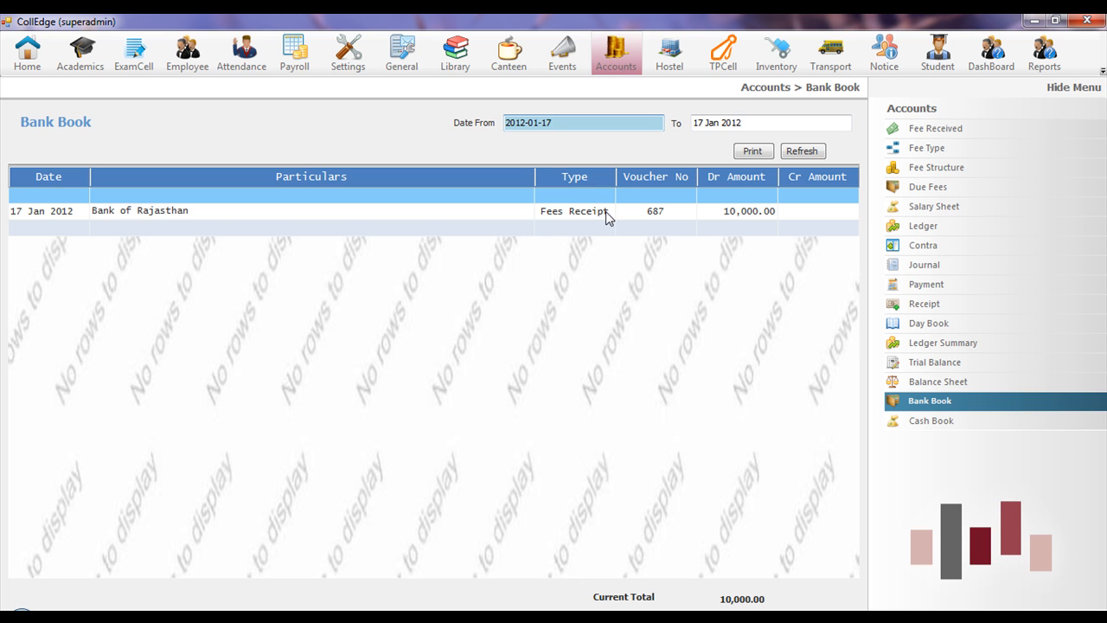
click(943, 422)
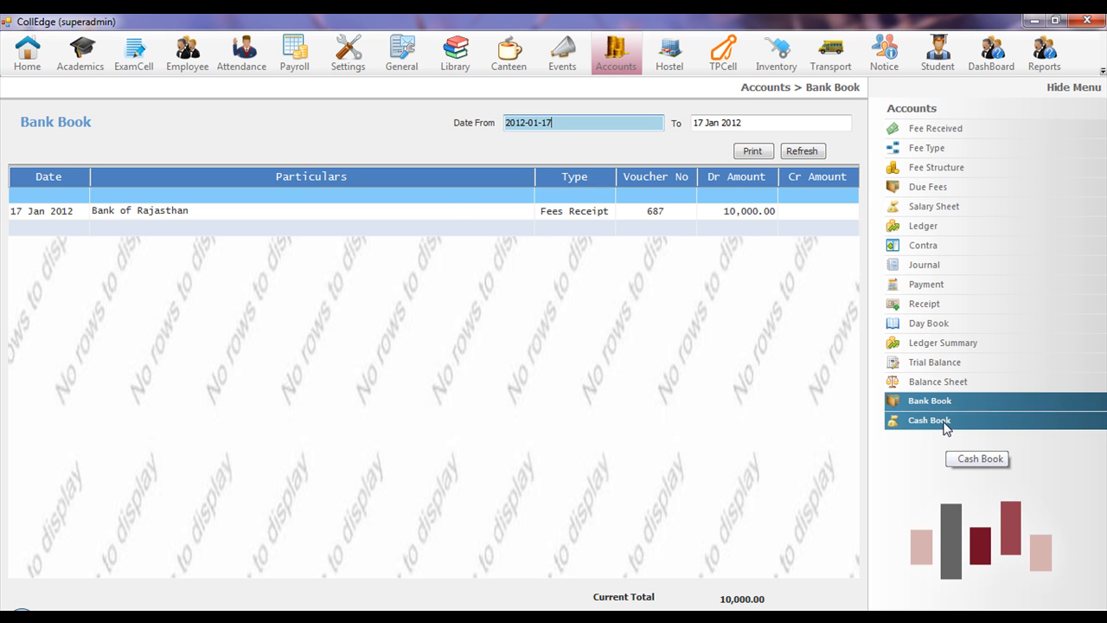
click(569, 120)
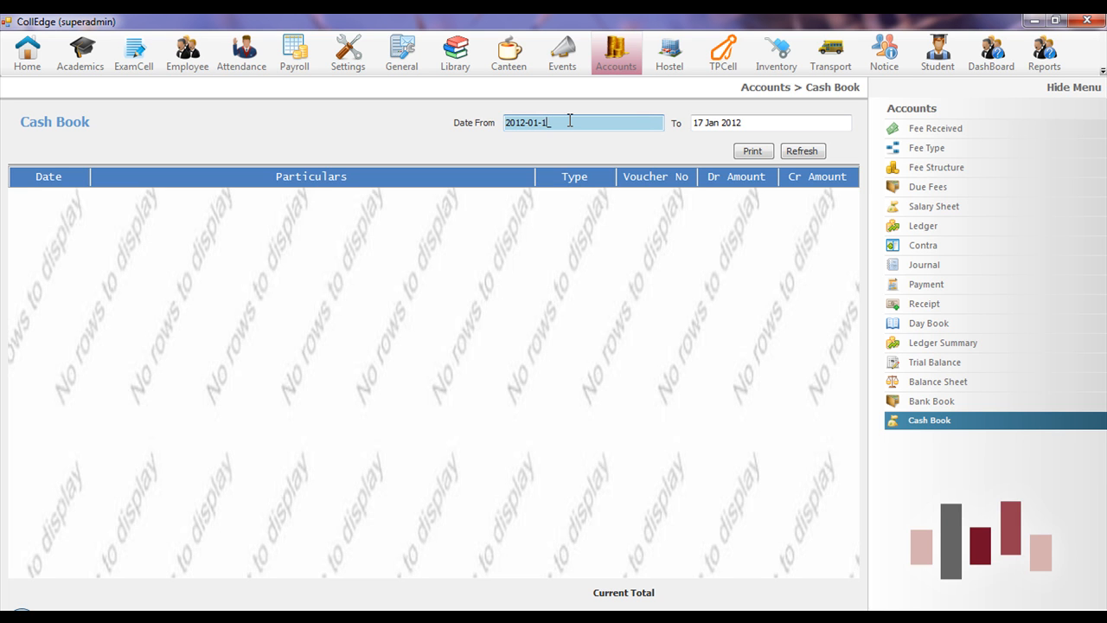
text(1)
click(791, 153)
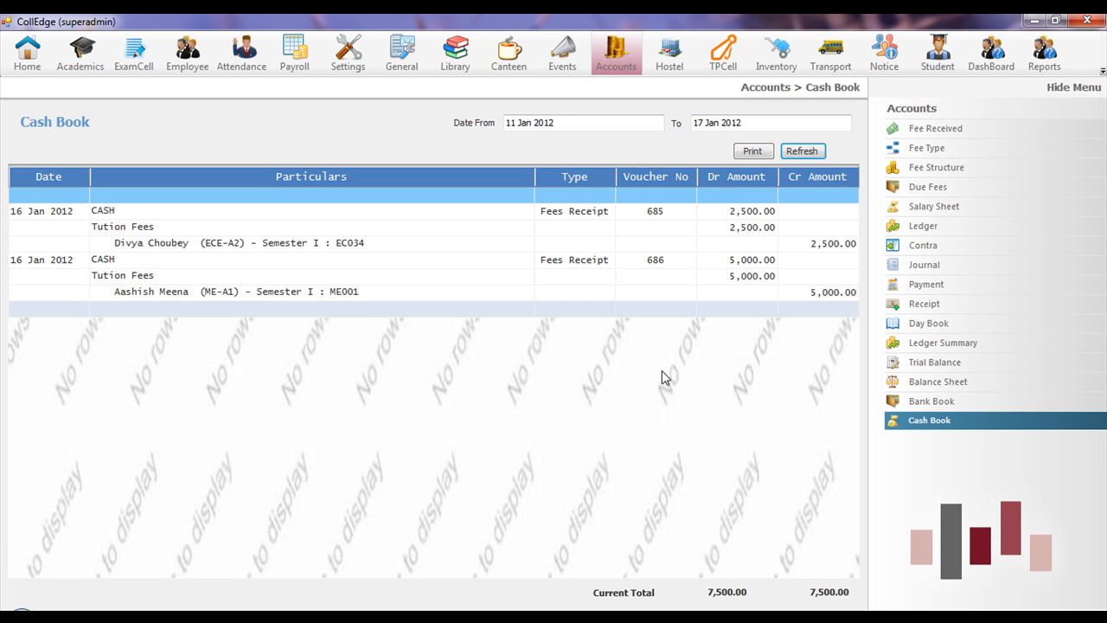
click(926, 322)
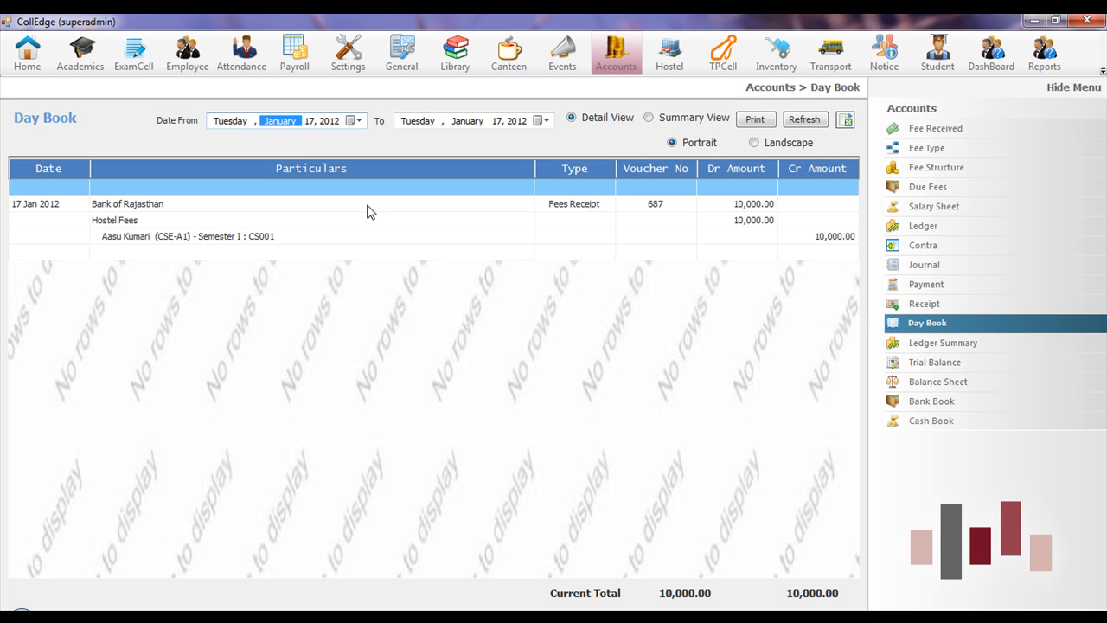
click(669, 54)
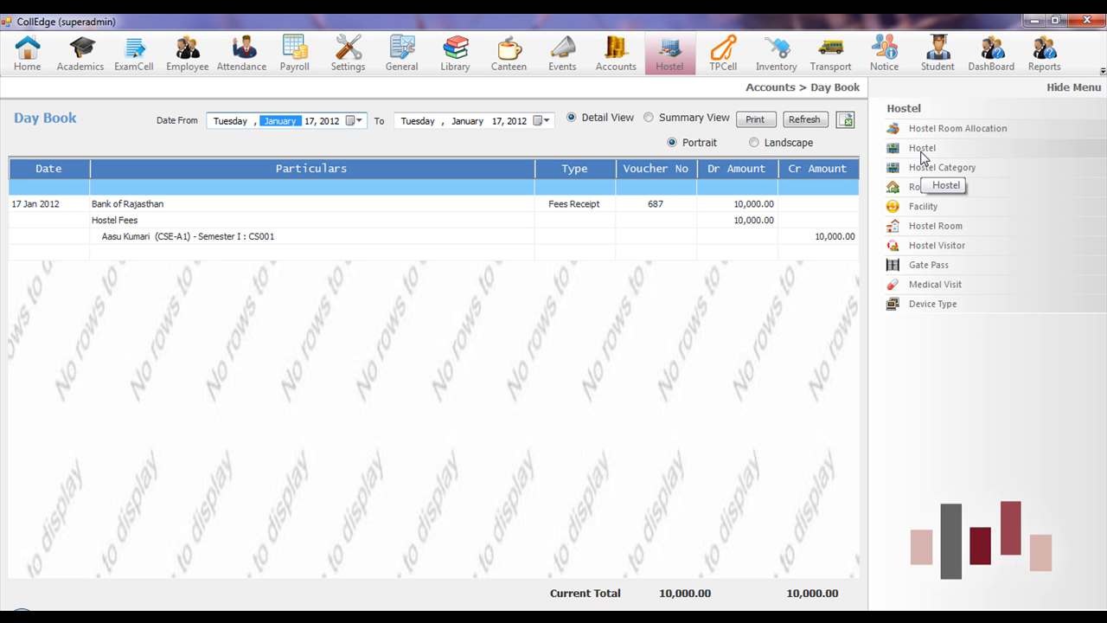
- Review the hostel records and the room allocation form, selecting room 1G
click(922, 154)
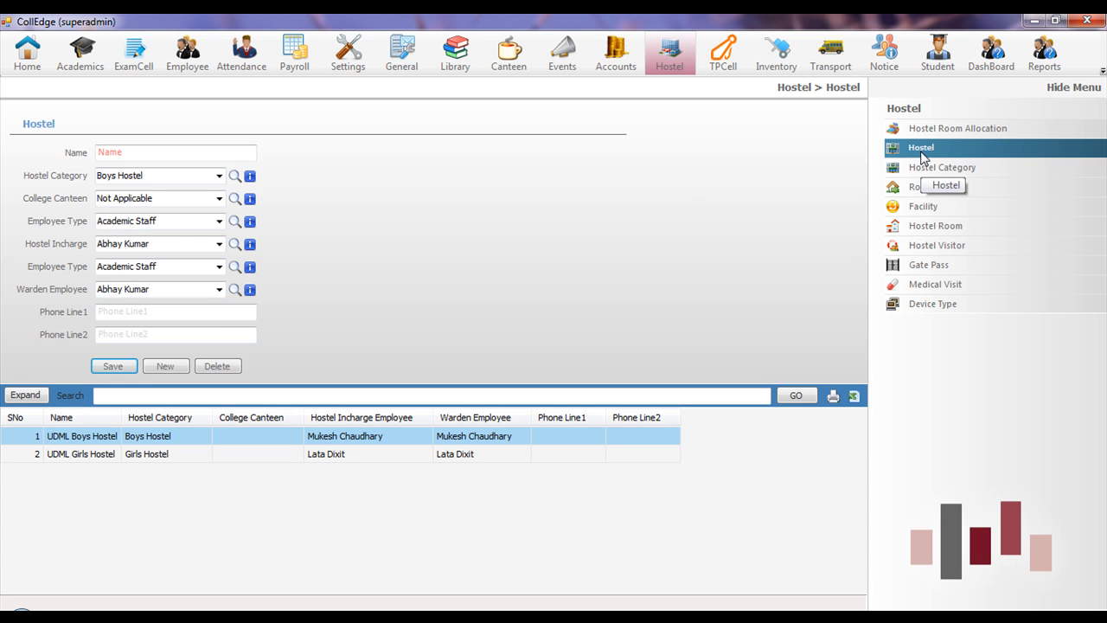
click(942, 130)
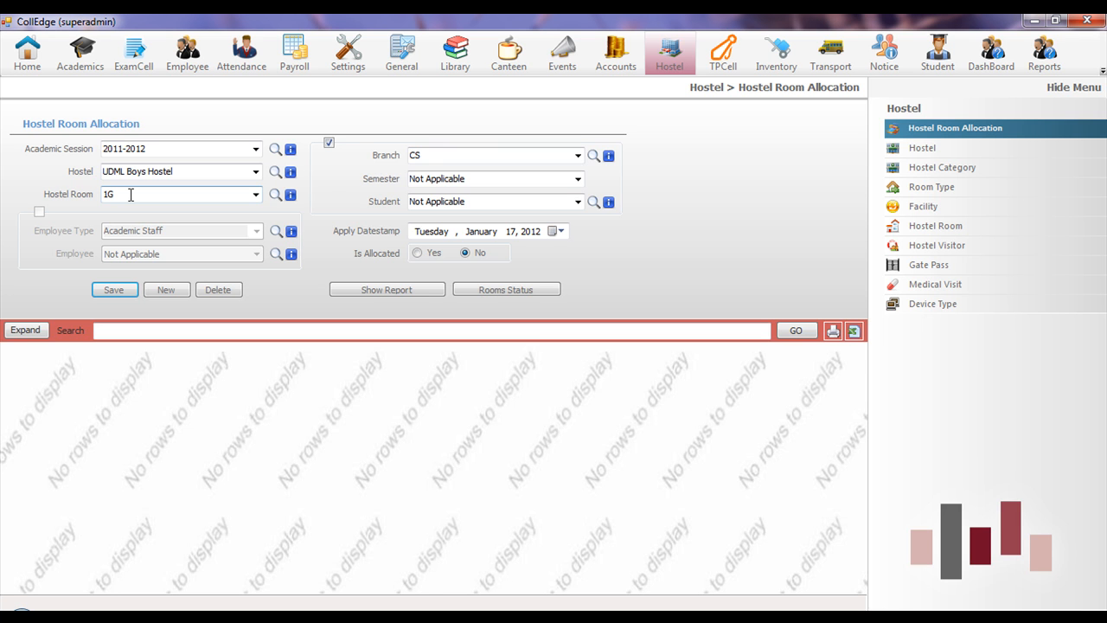
click(131, 195)
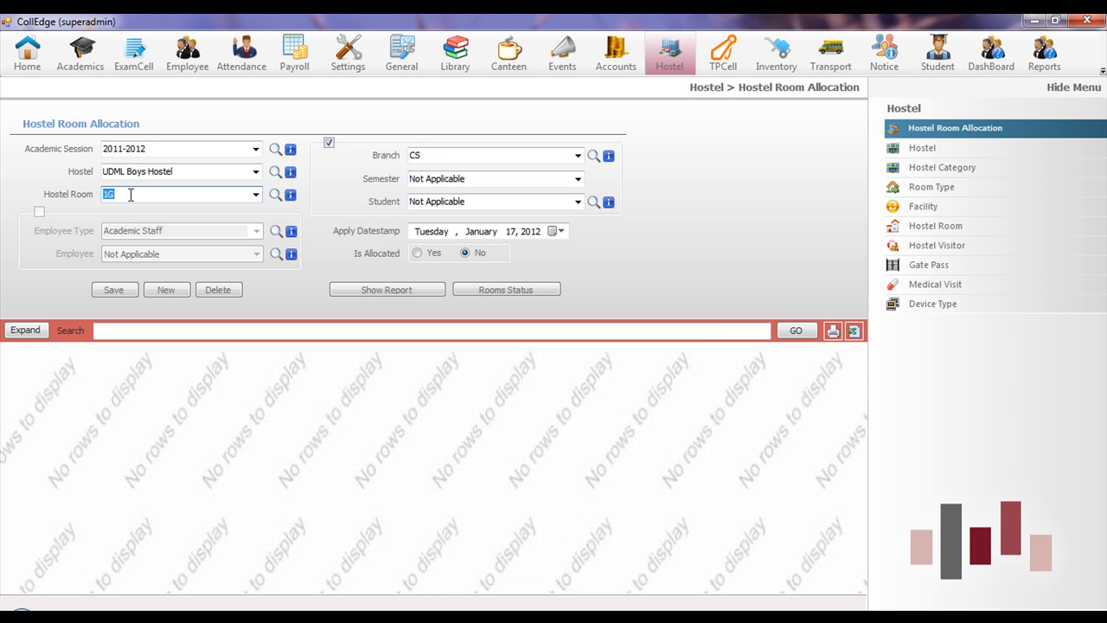
- Look through the visitor log, gate pass and medical visit forms, then show Transport pages
click(905, 248)
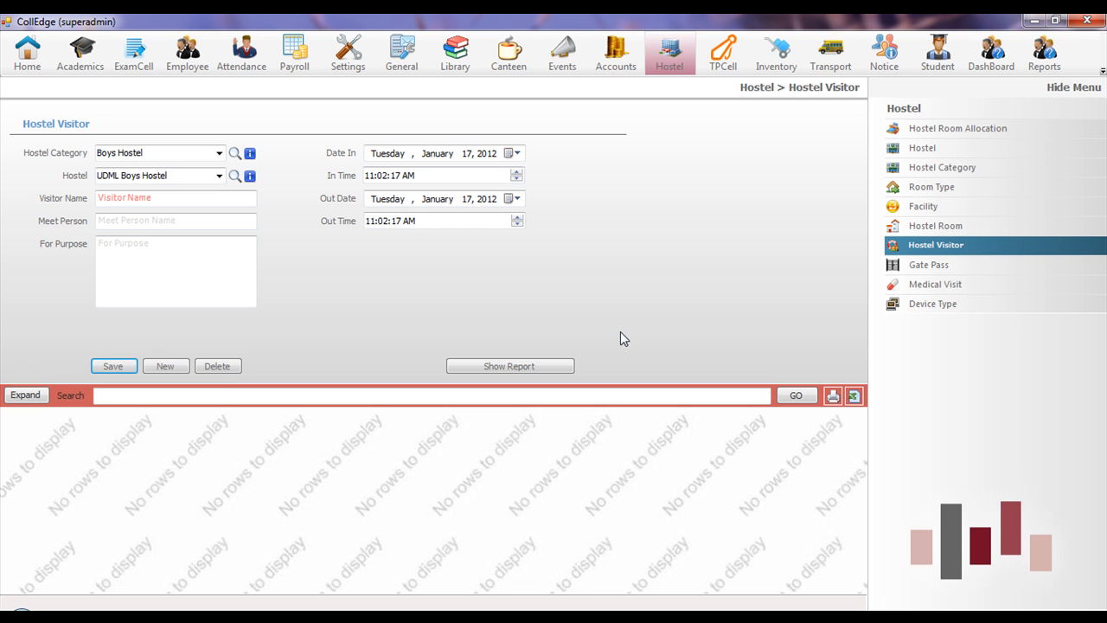
click(919, 267)
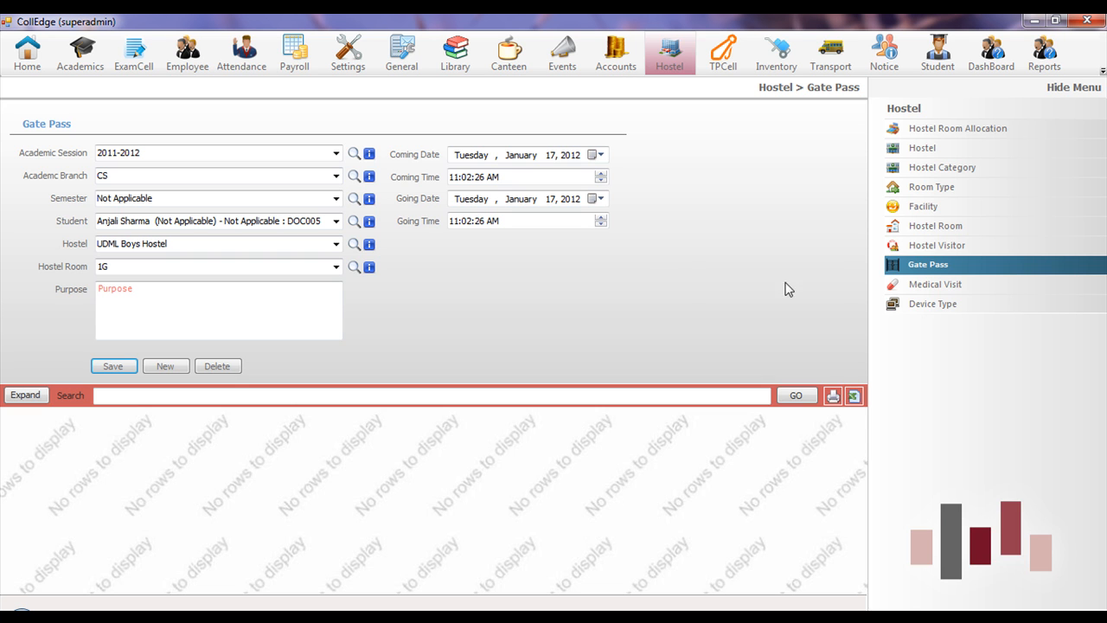
click(961, 291)
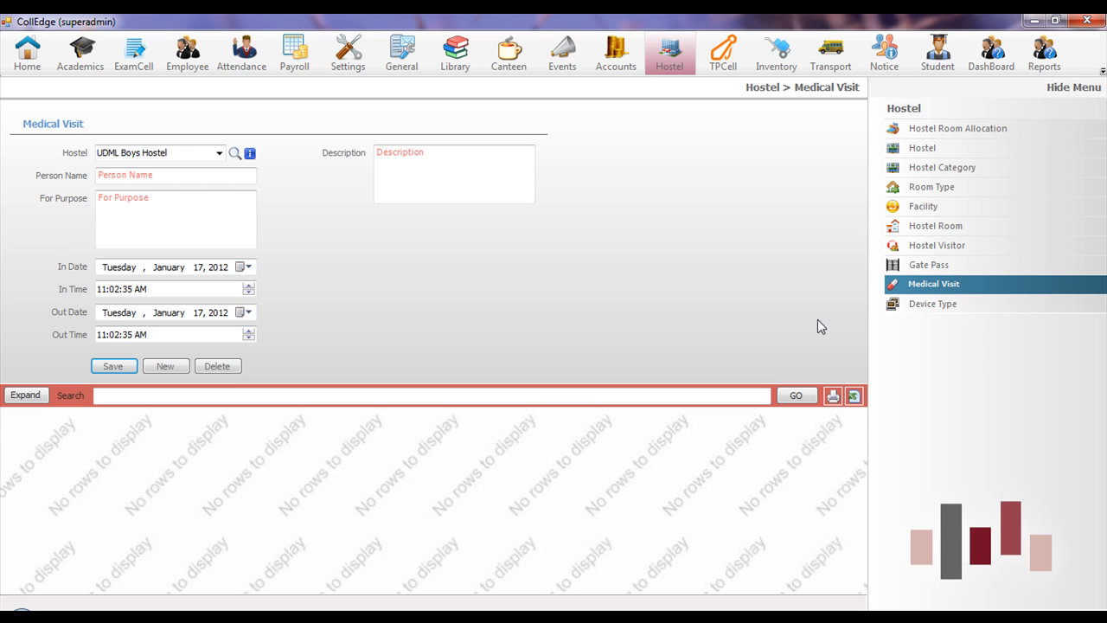
click(200, 213)
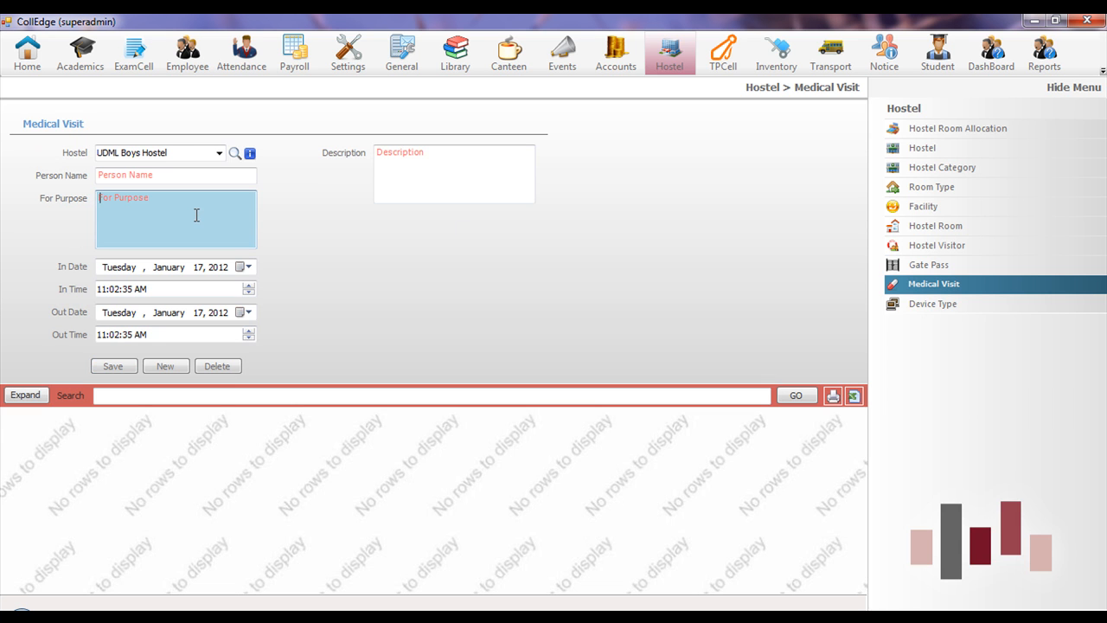
click(154, 174)
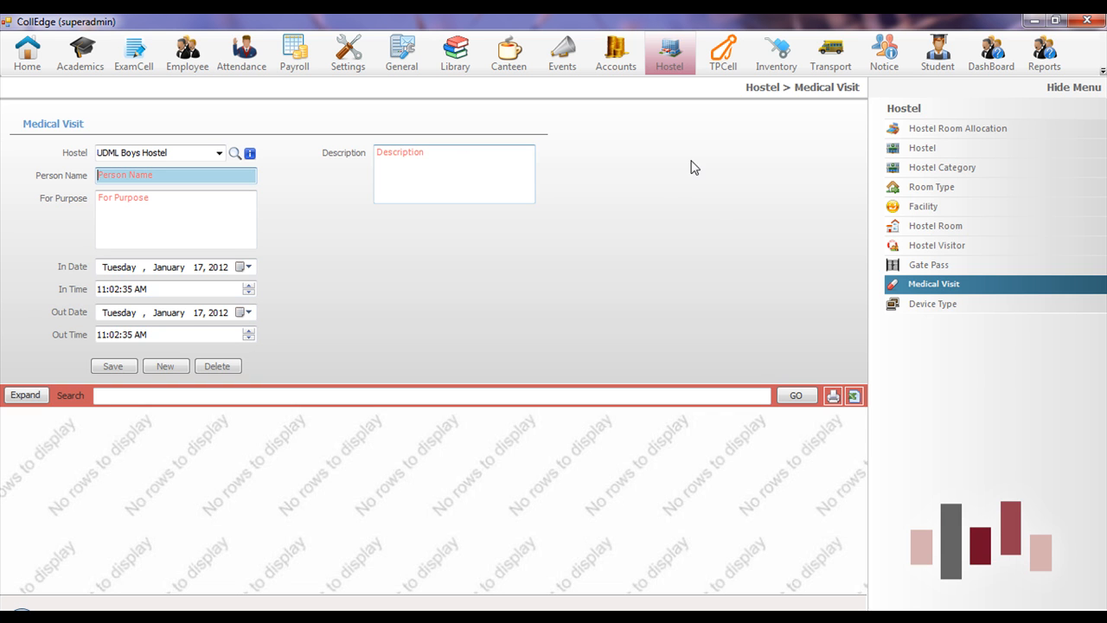
click(828, 66)
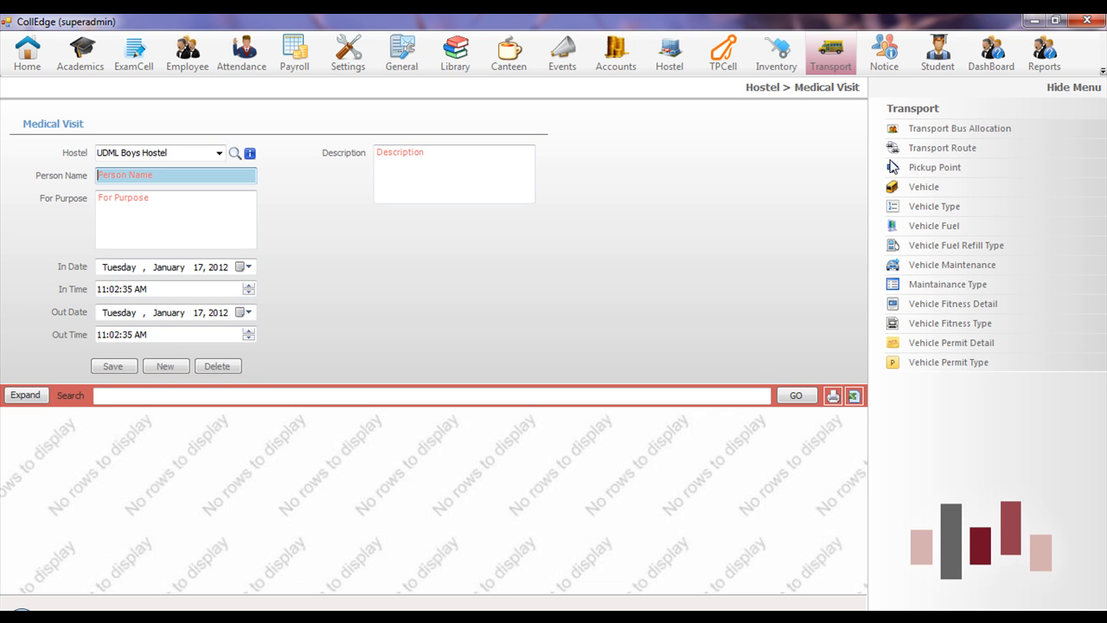
- Review the Pickup Point and Vehicle pages, then bring up the TPCell placement pages
click(932, 168)
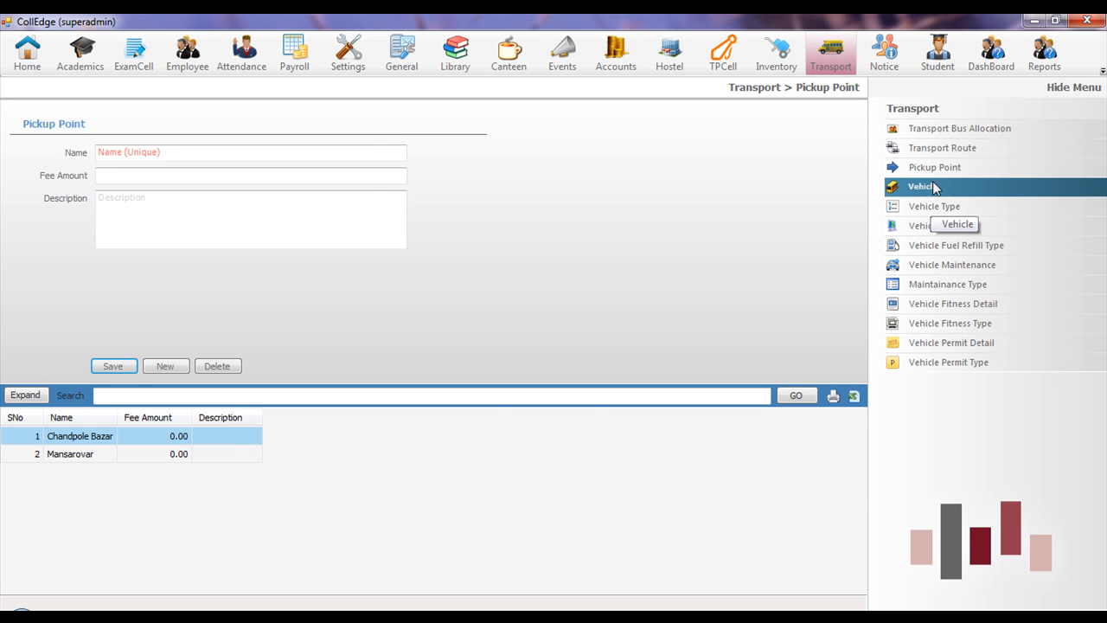
click(932, 191)
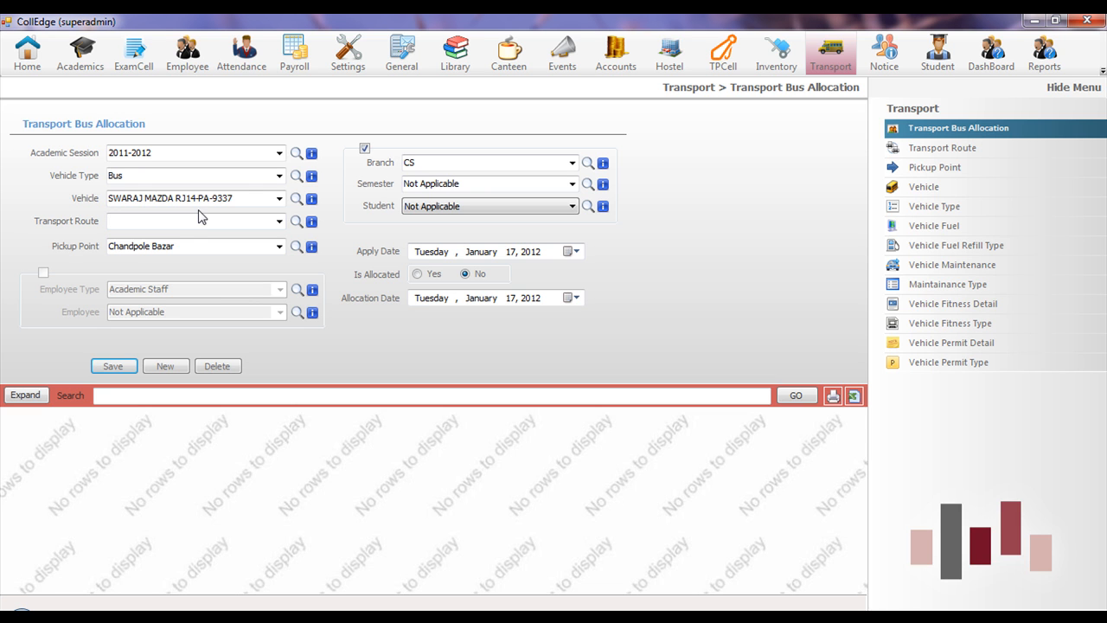
click(711, 65)
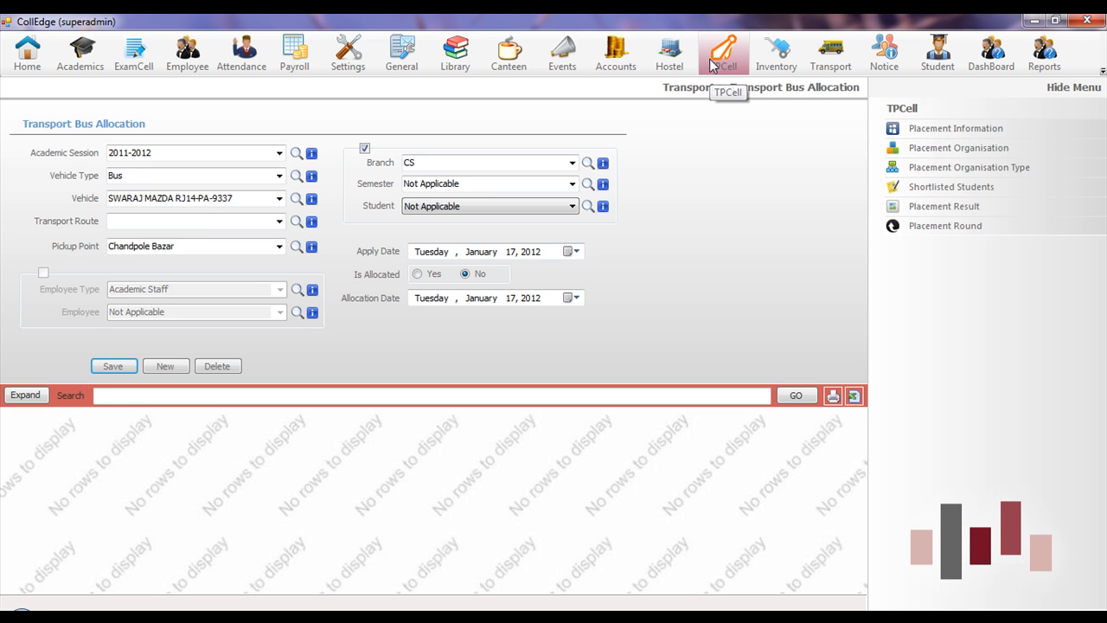
- Browse the HCL drive's semesters and ATKT, senior secondary and engineering percentage criteria
click(927, 130)
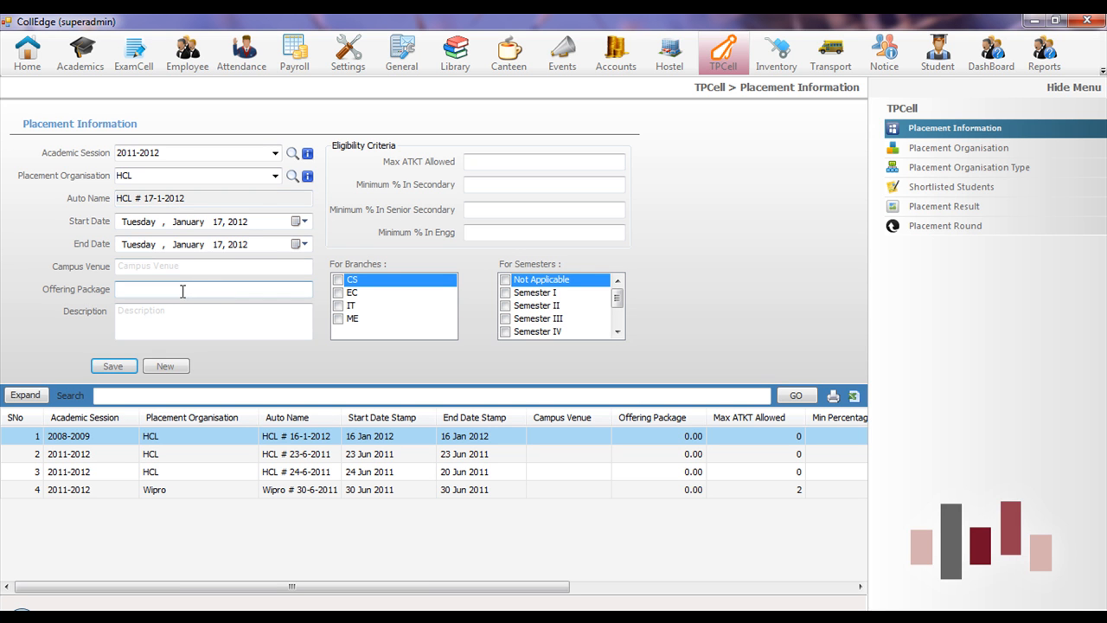
mouse_move(620, 299)
mouse_down()
mouse_move(620, 322)
mouse_move(619, 291)
mouse_up()
drag(621, 295, 620, 321)
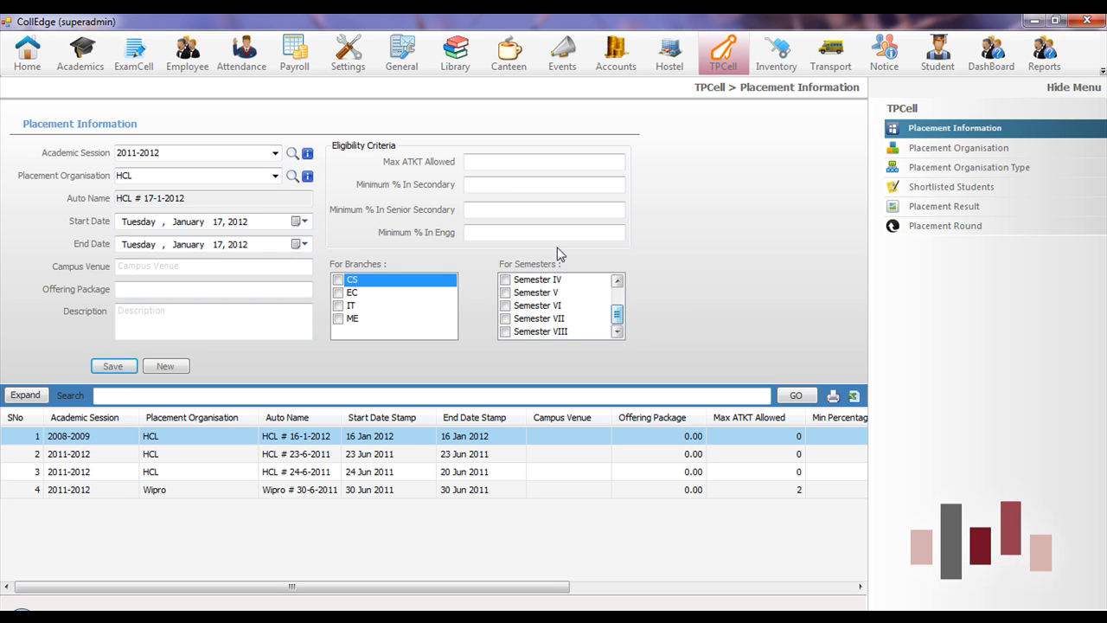
click(487, 162)
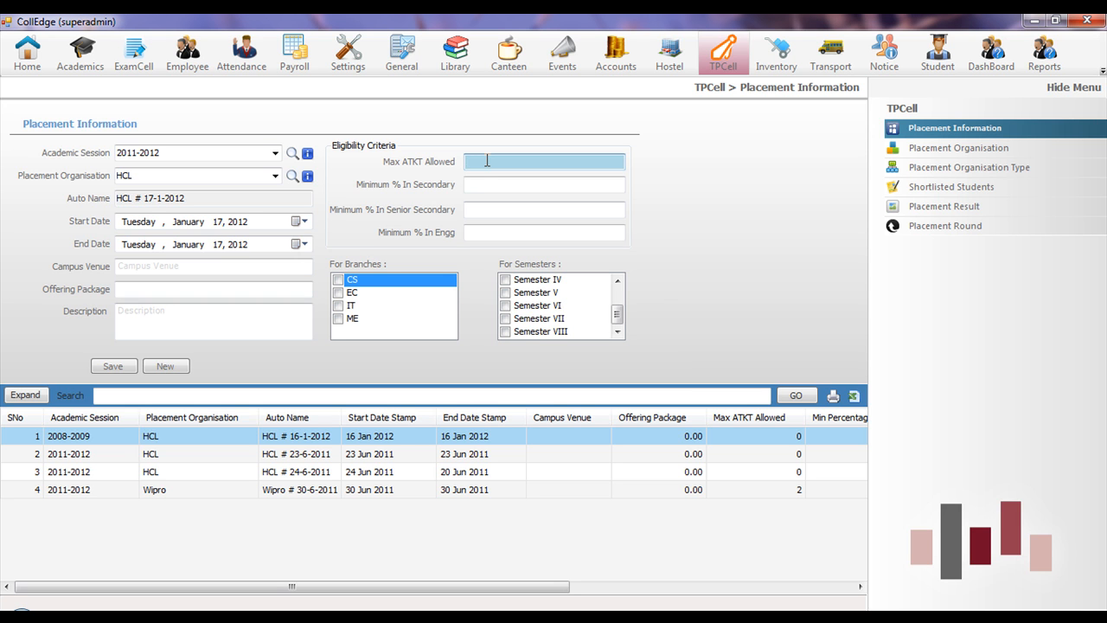
click(486, 208)
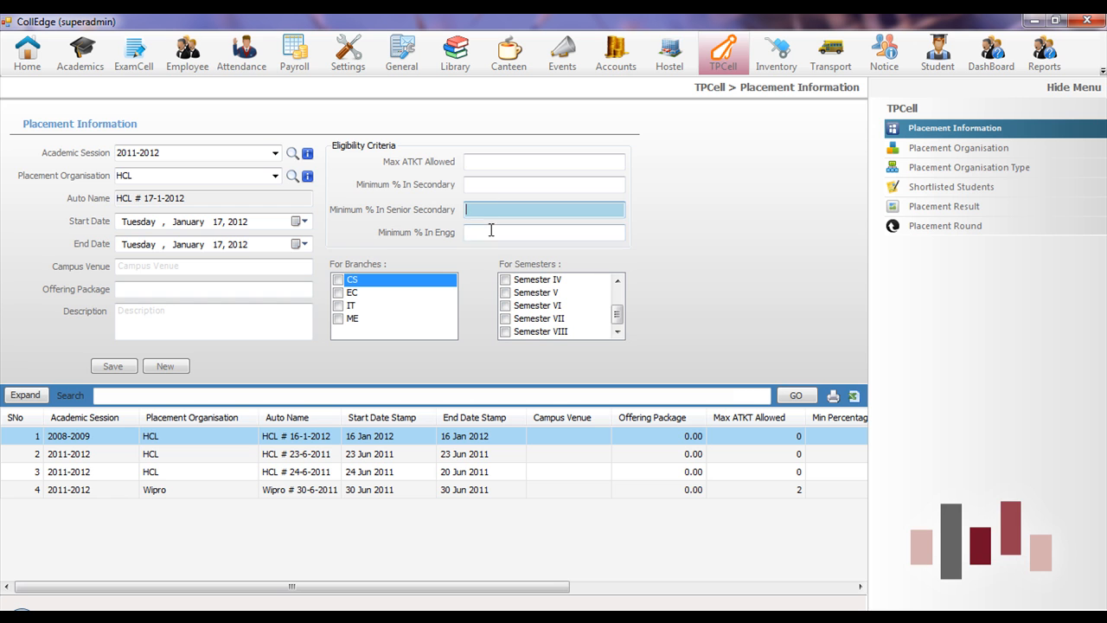
click(491, 231)
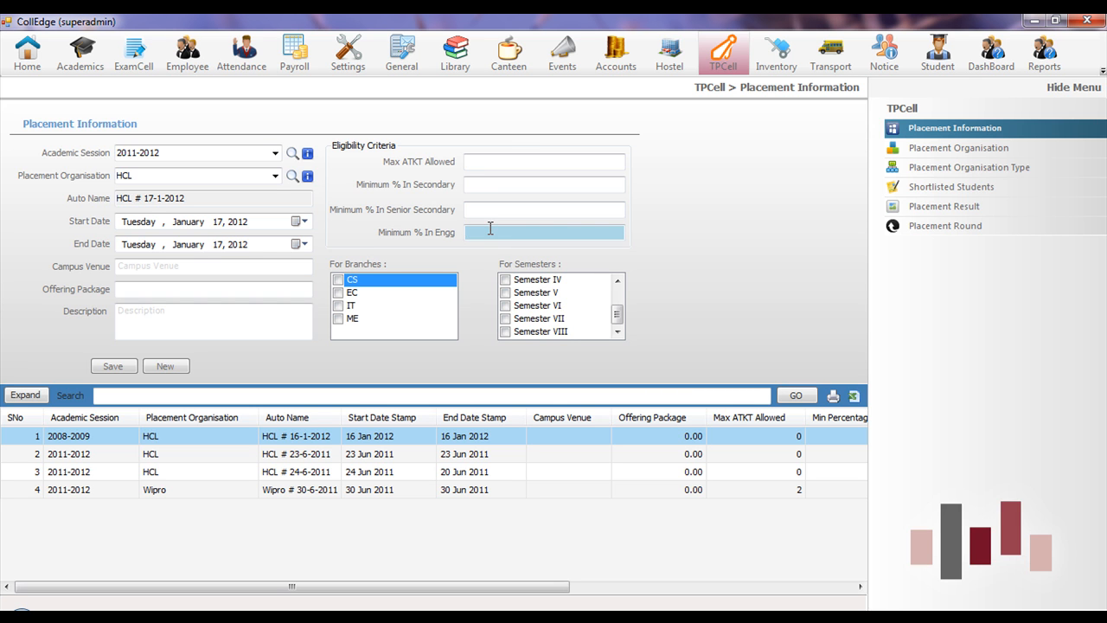
click(919, 188)
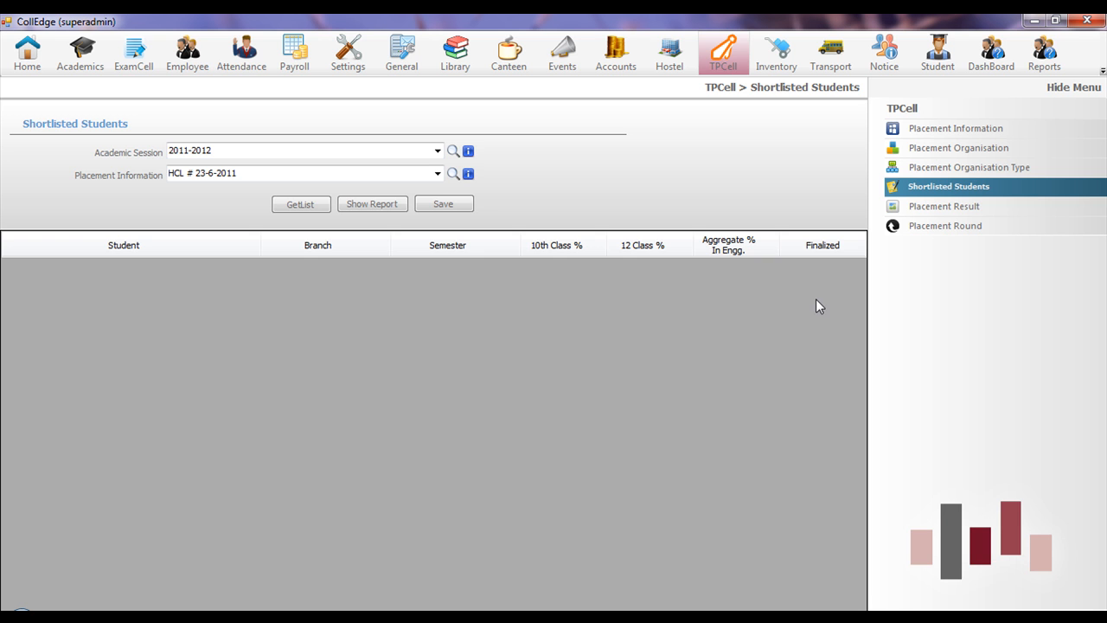
- Open the HCL drive's Placement Result page, then show the Inventory pages
click(934, 209)
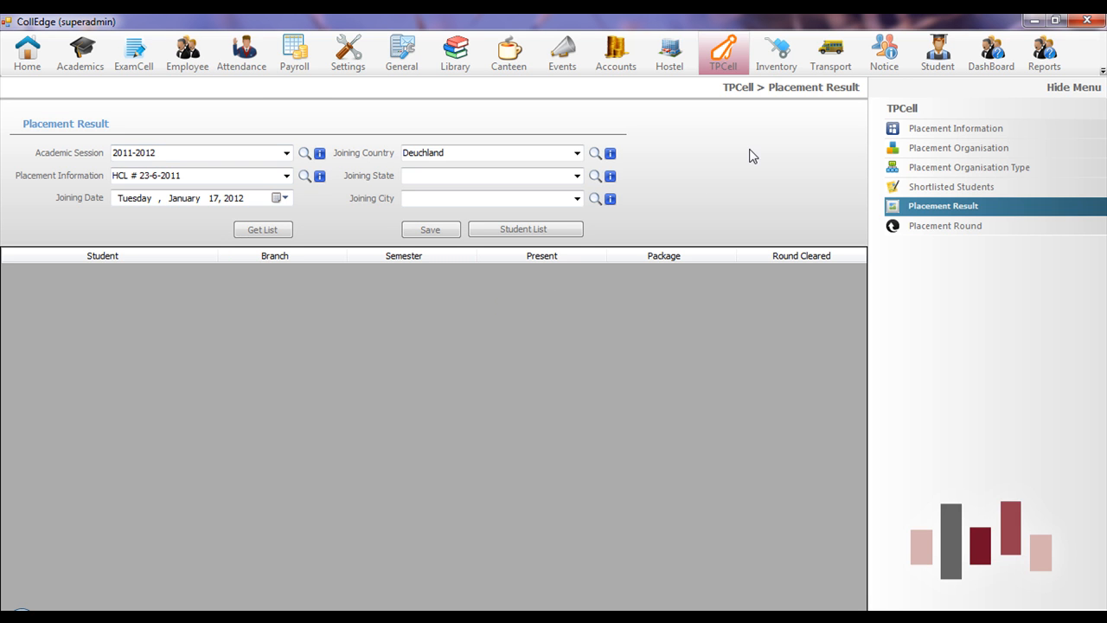
click(776, 54)
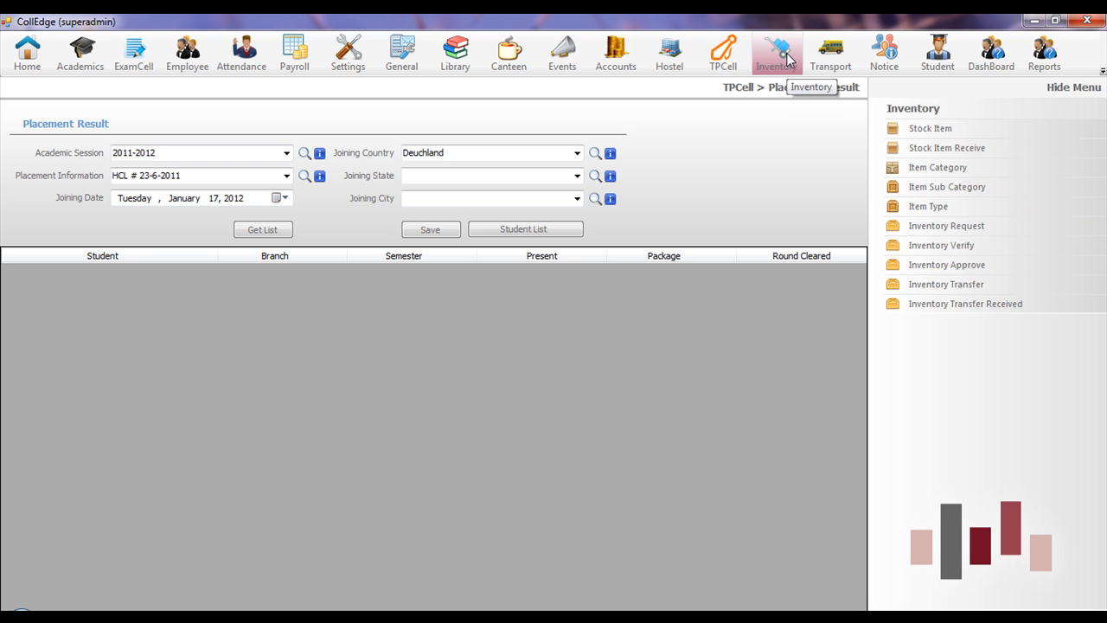
- Look through the stock items, inventory request and transfer DT-0000001 forms, then show Notice options
click(920, 129)
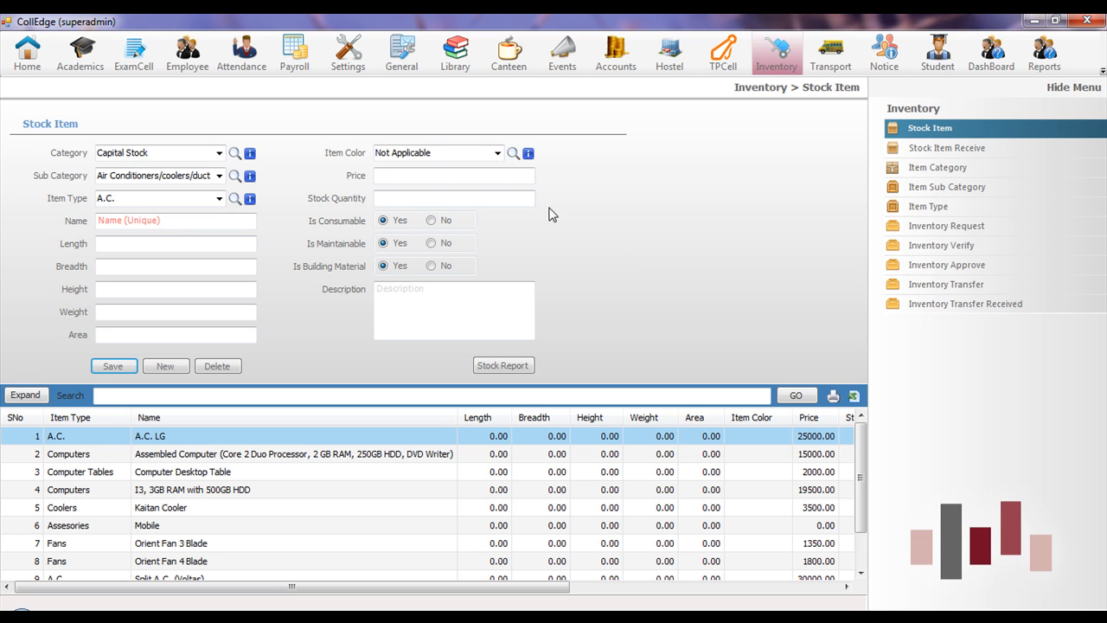
click(480, 173)
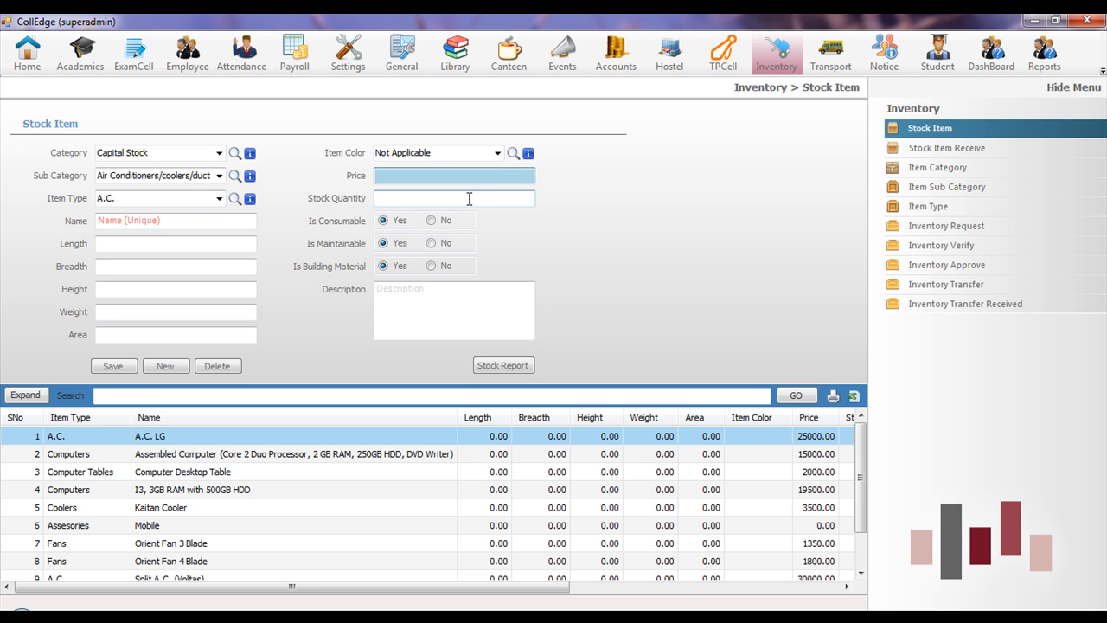
click(926, 227)
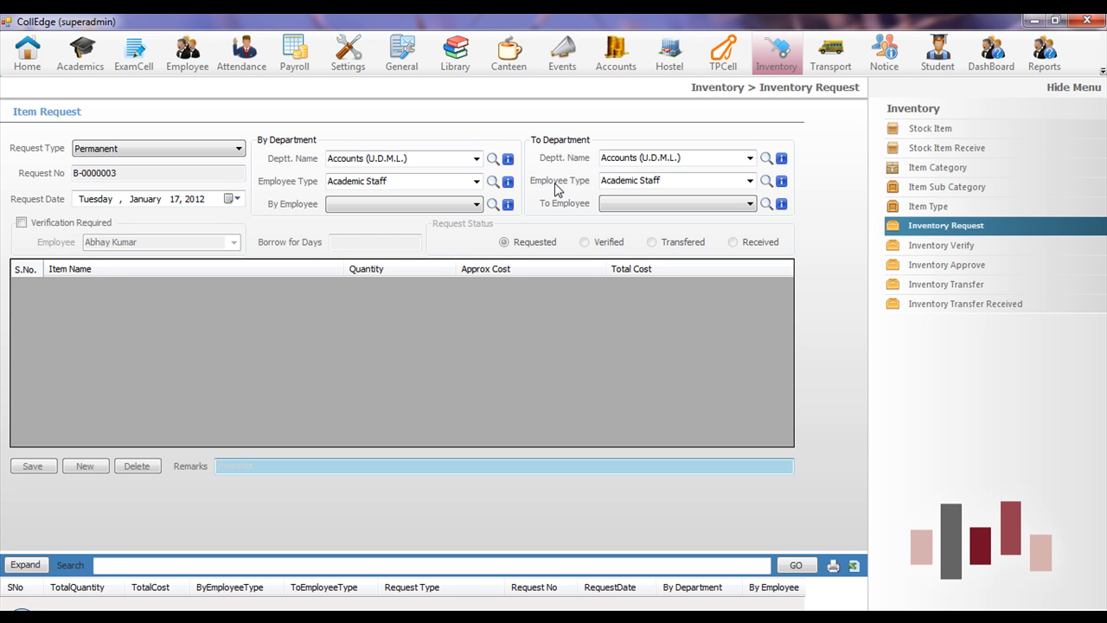
click(939, 286)
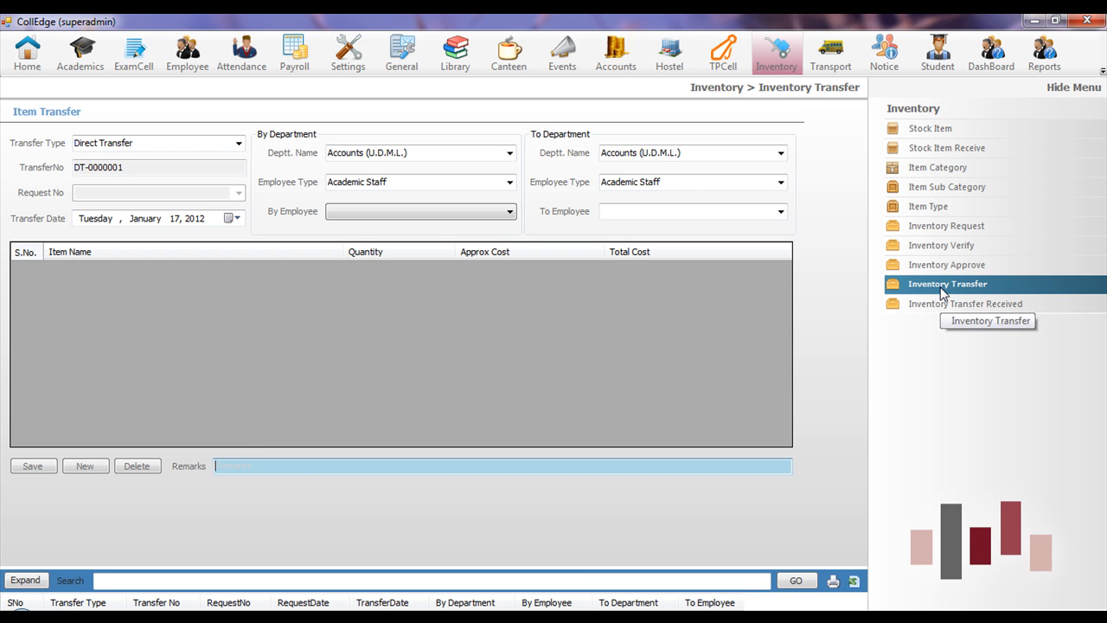
click(886, 54)
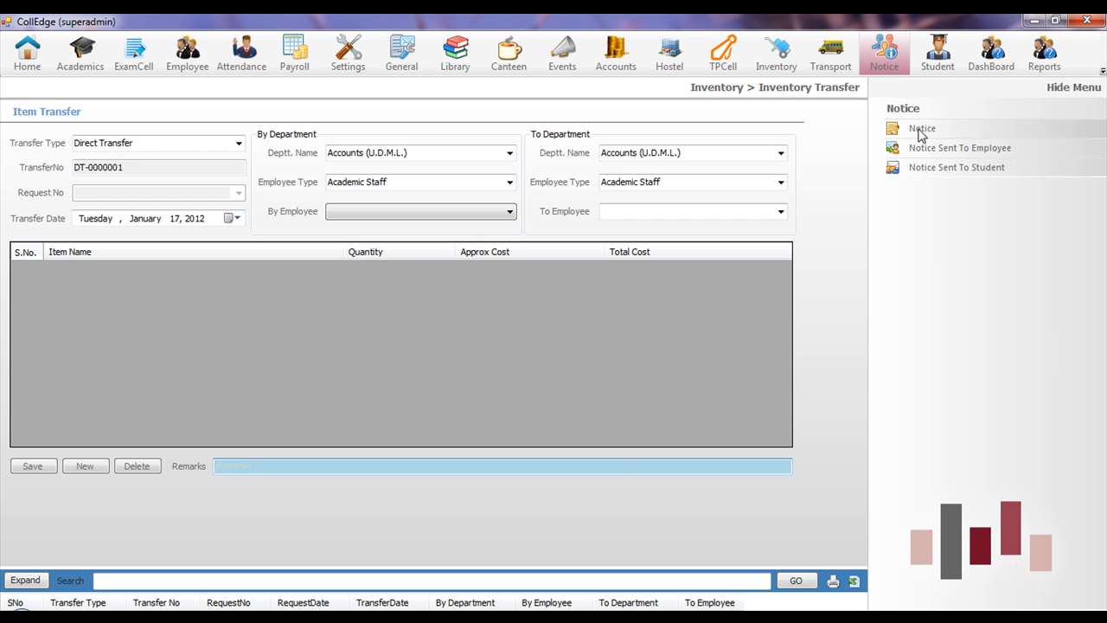
- Open Notice Sent To Employee for the Annual Function notice and select a few employees
click(920, 130)
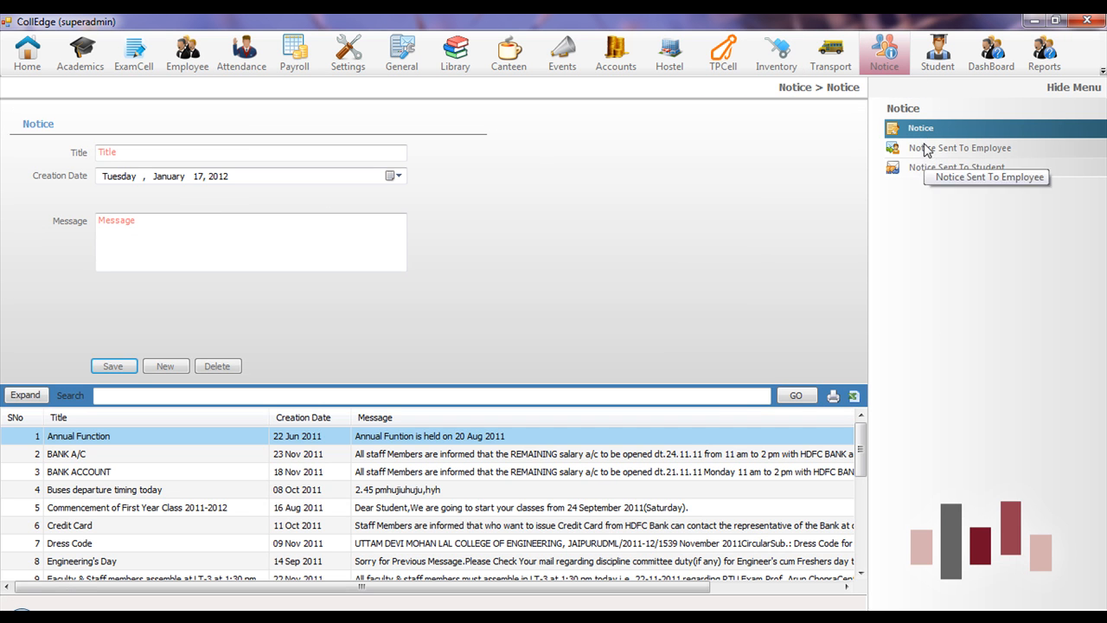
click(941, 163)
click(941, 149)
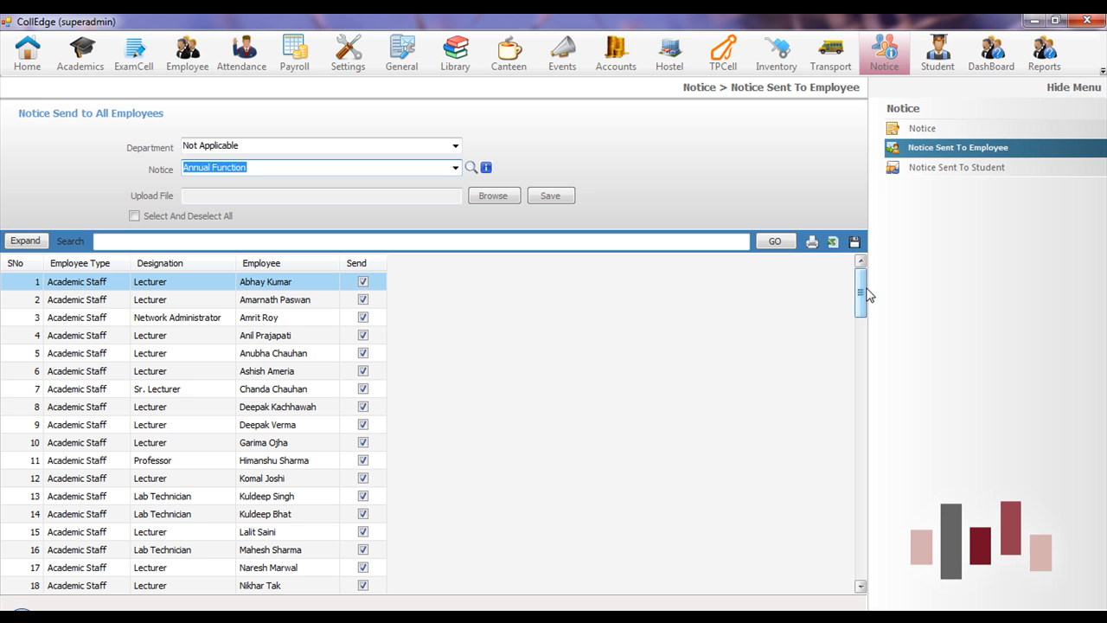
mouse_move(862, 298)
mouse_down()
mouse_move(861, 310)
mouse_move(863, 289)
mouse_up()
click(298, 301)
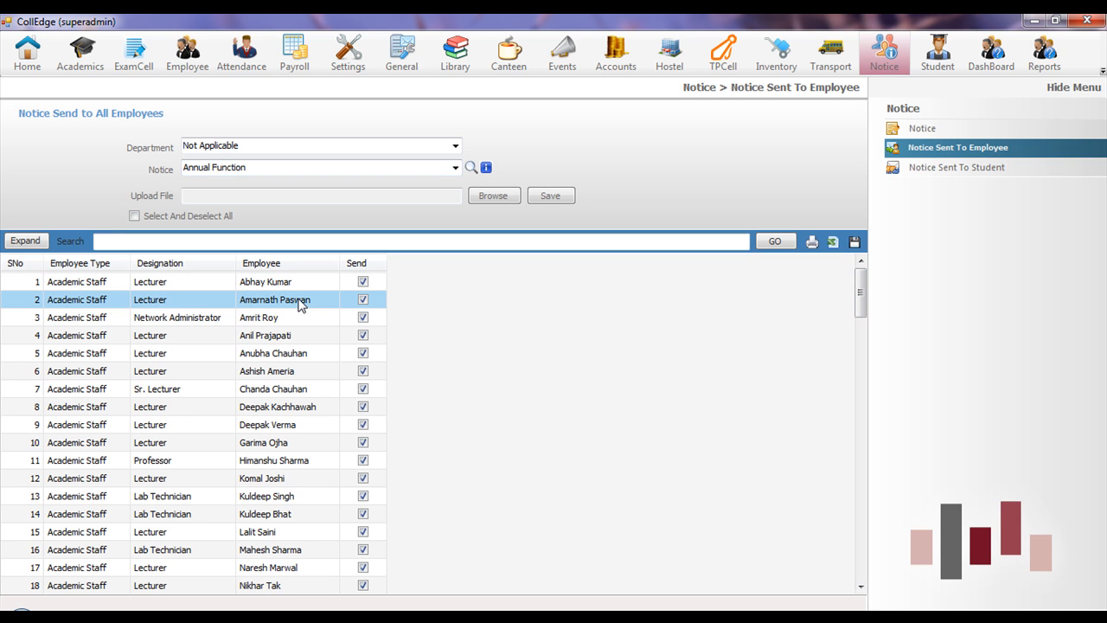
click(304, 317)
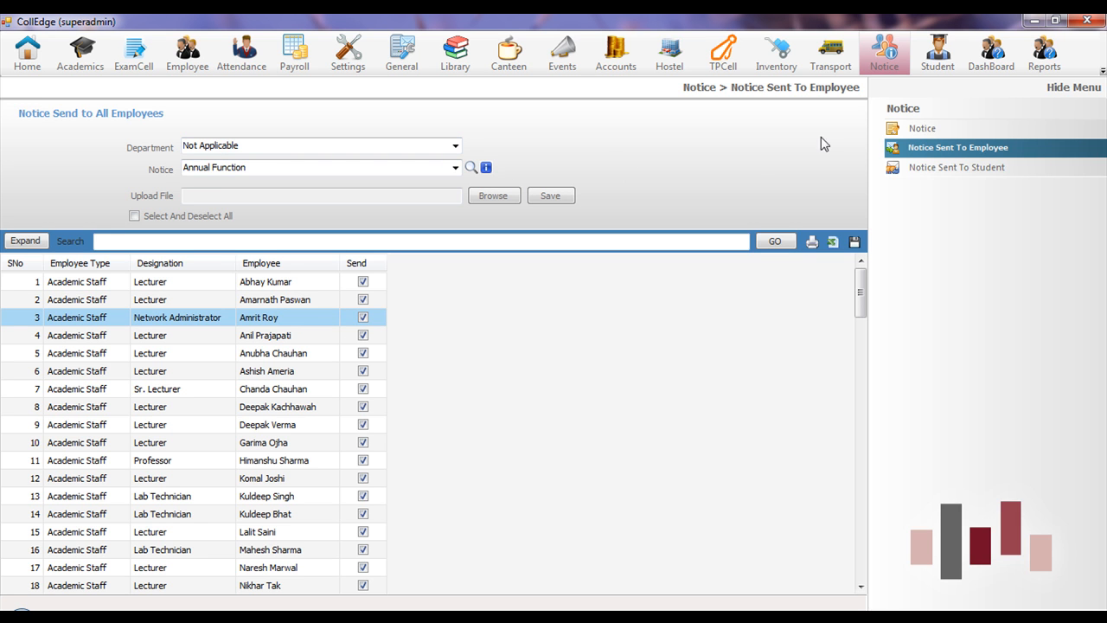
click(938, 52)
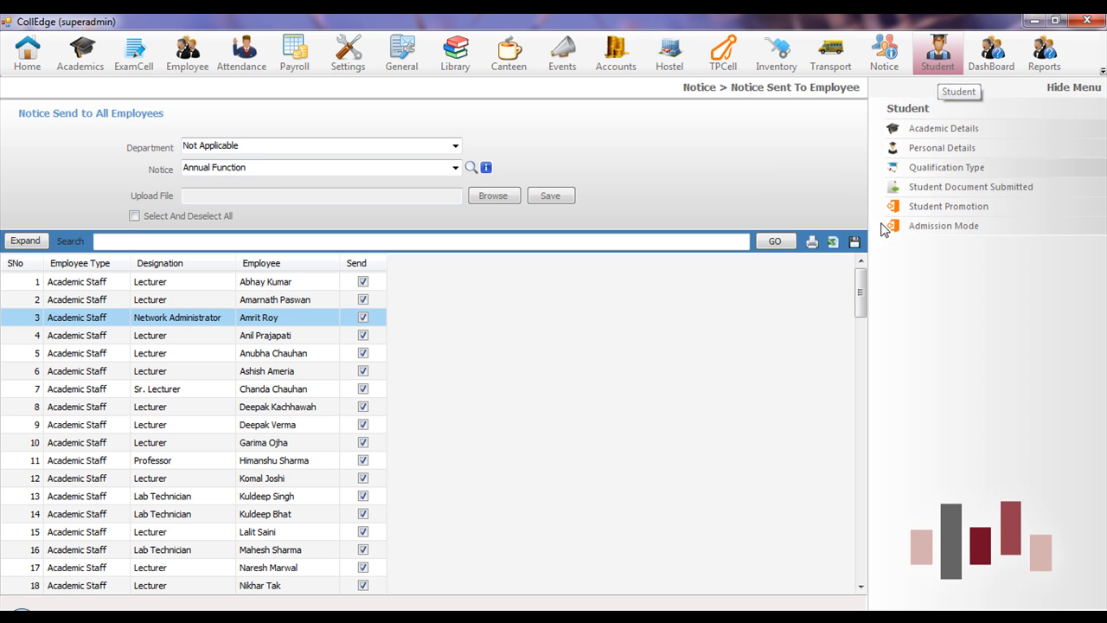
- Open the Student Personal Details form and check the Country and State choices
click(946, 148)
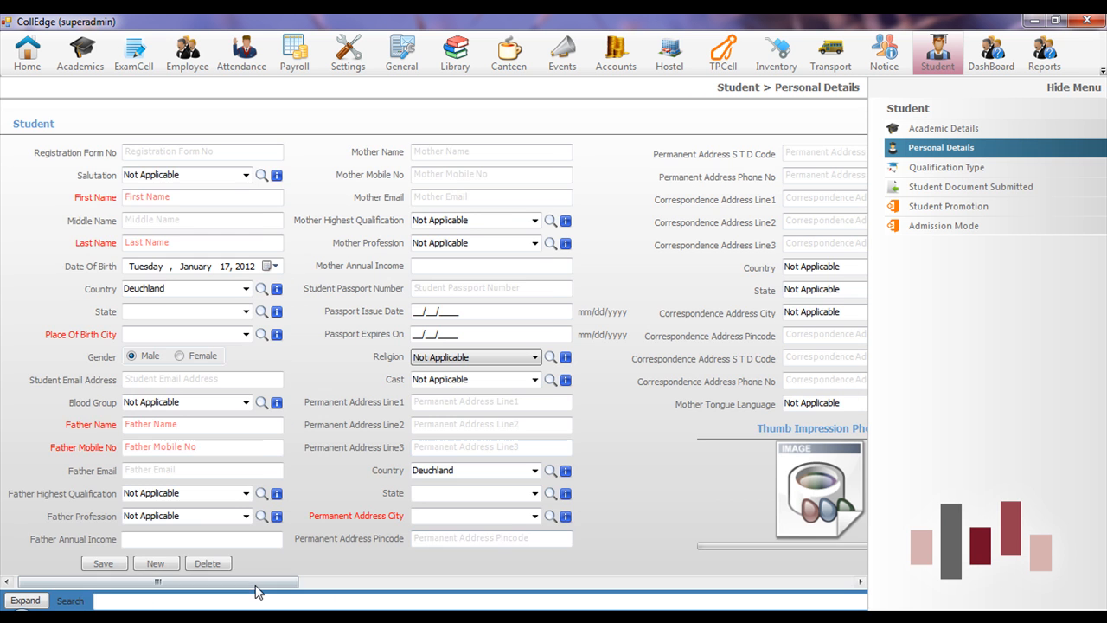
mouse_move(254, 589)
mouse_down()
mouse_move(522, 585)
mouse_move(251, 585)
mouse_up()
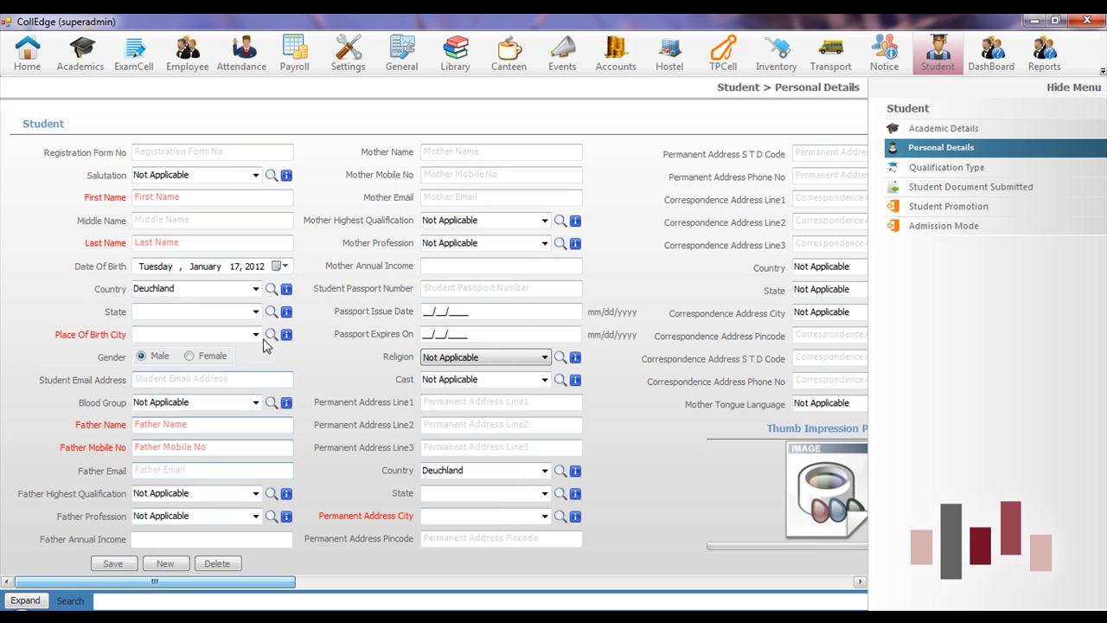
click(256, 290)
click(256, 290)
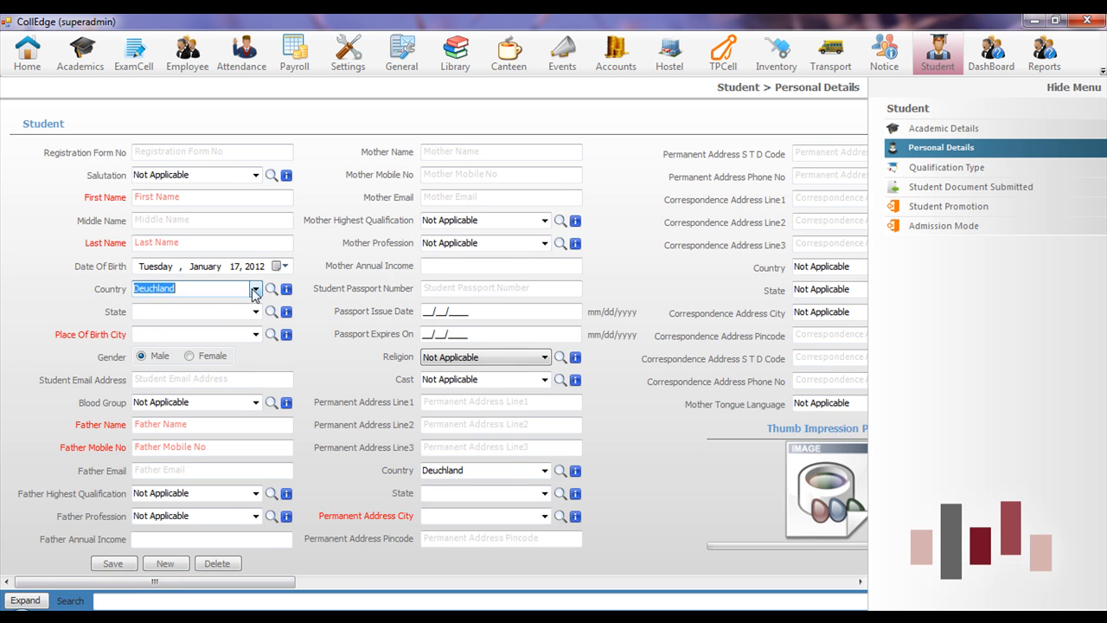
click(256, 311)
click(256, 311)
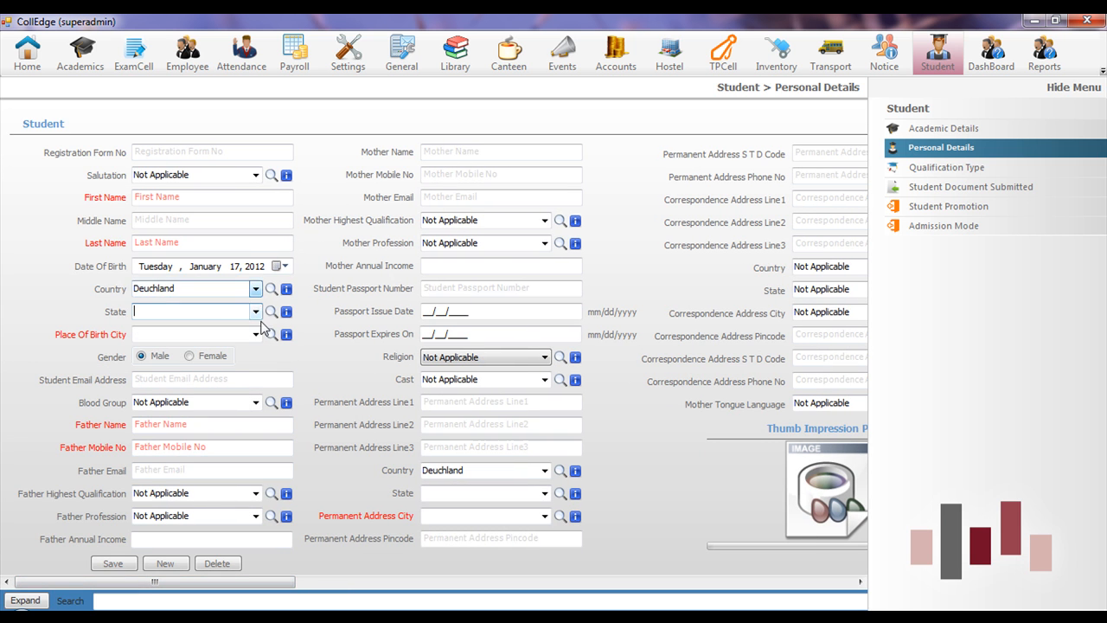
- Set the student's Blood Group to A-
click(257, 402)
click(256, 402)
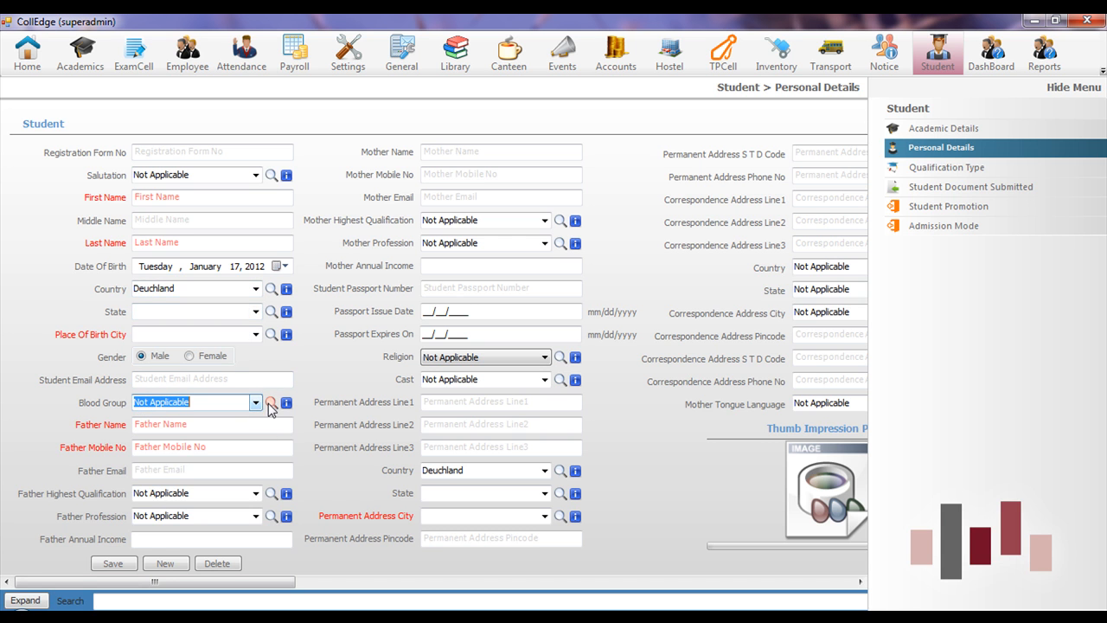
click(271, 404)
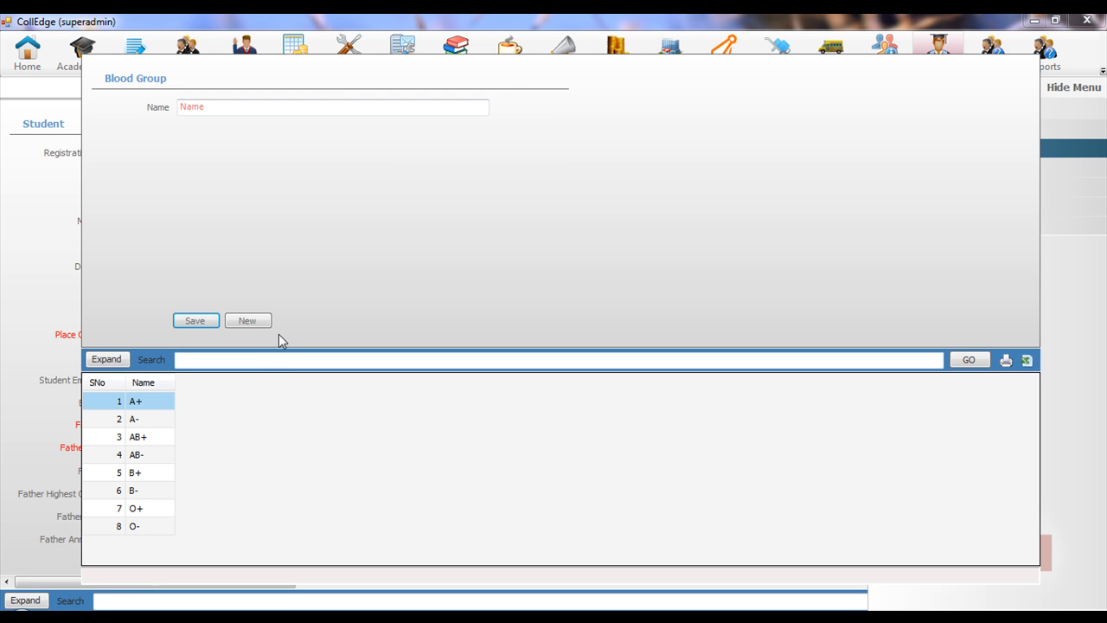
double_click(147, 421)
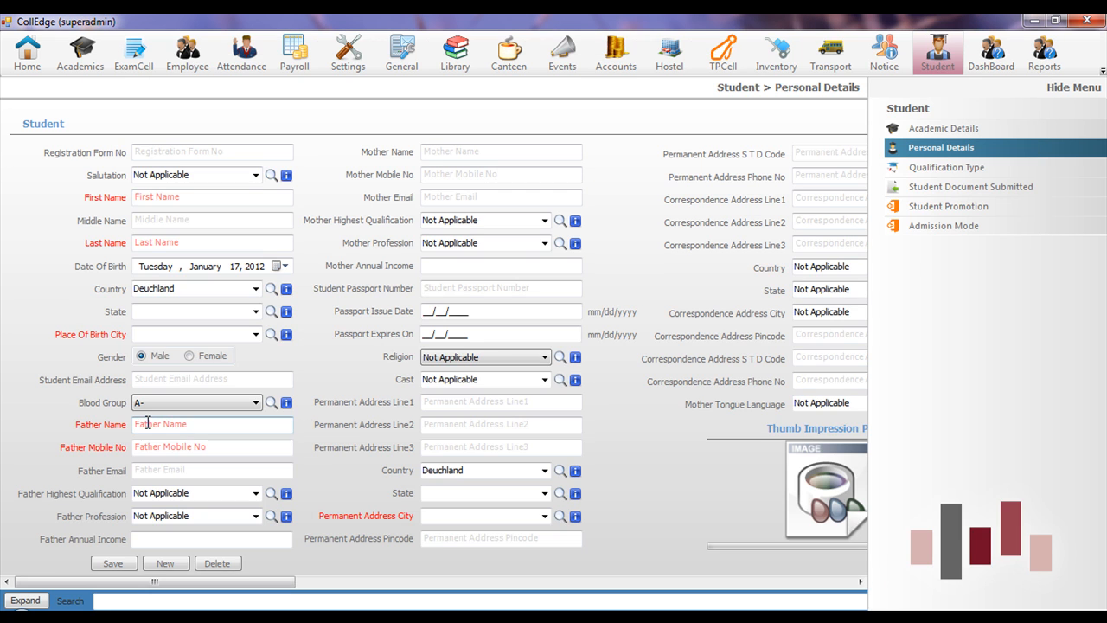
- Expand the student records grid, select a record and search, then collapse the grid
click(25, 600)
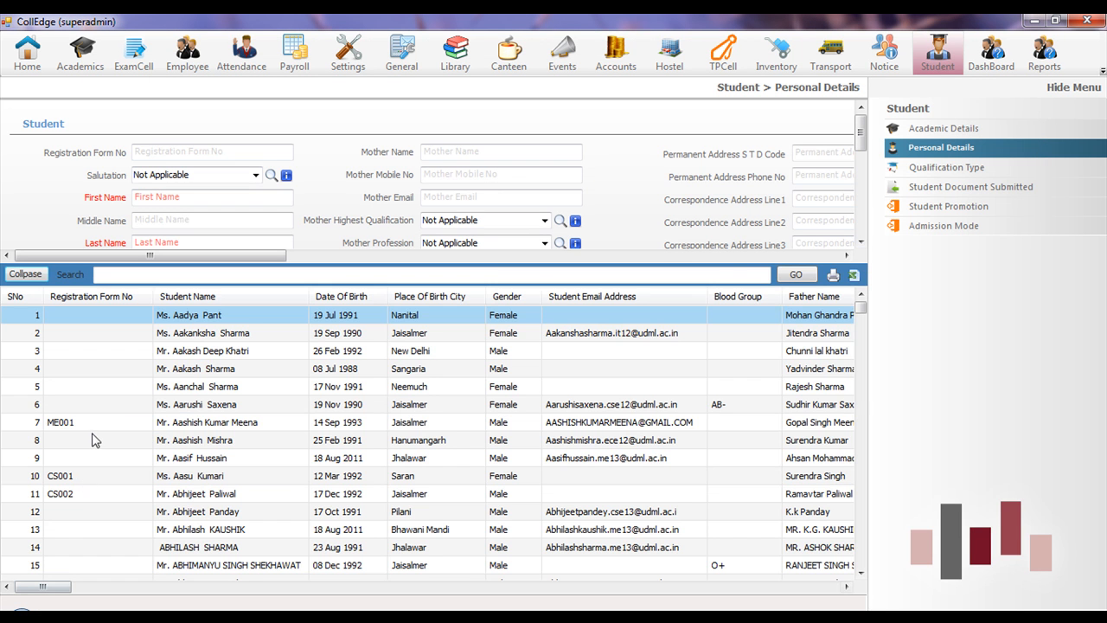
click(319, 381)
scroll(319, 380, down, 20)
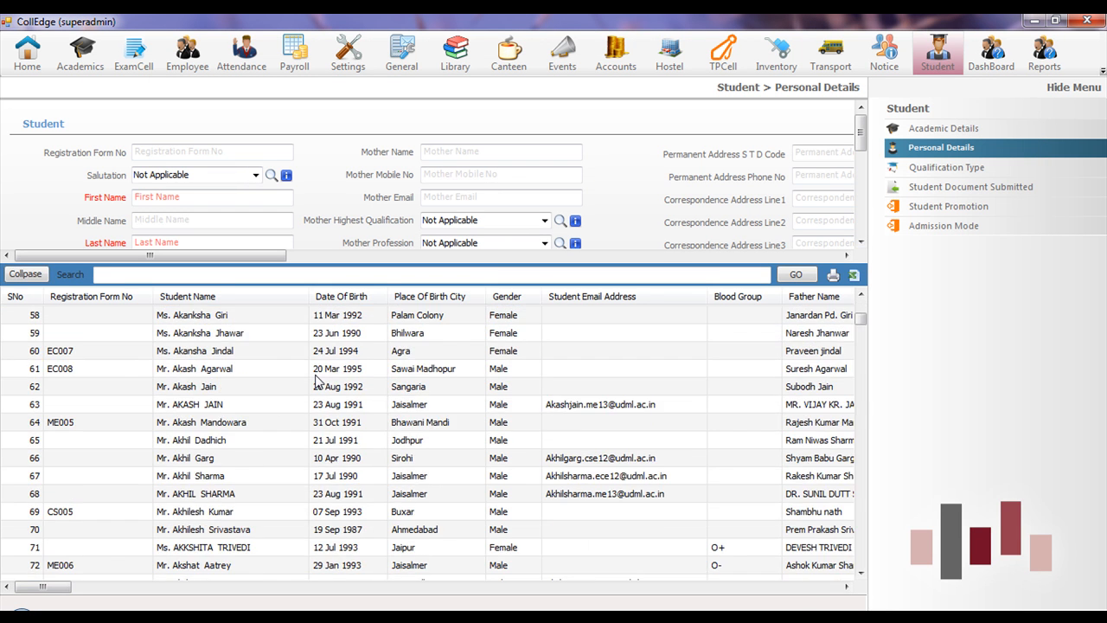
scroll(318, 381, up, 20)
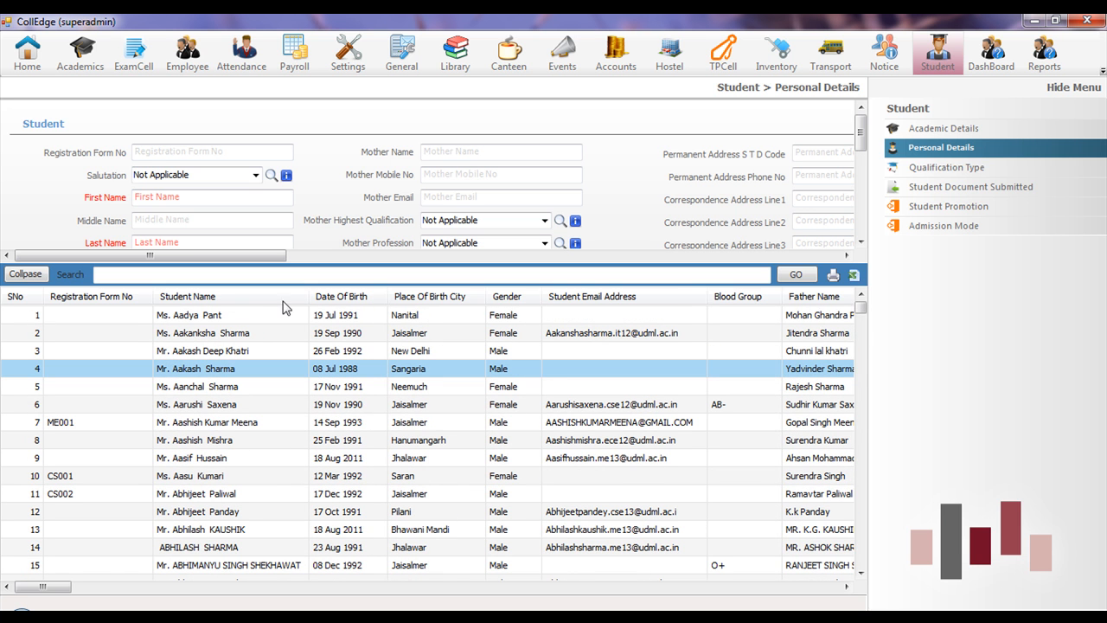
click(234, 275)
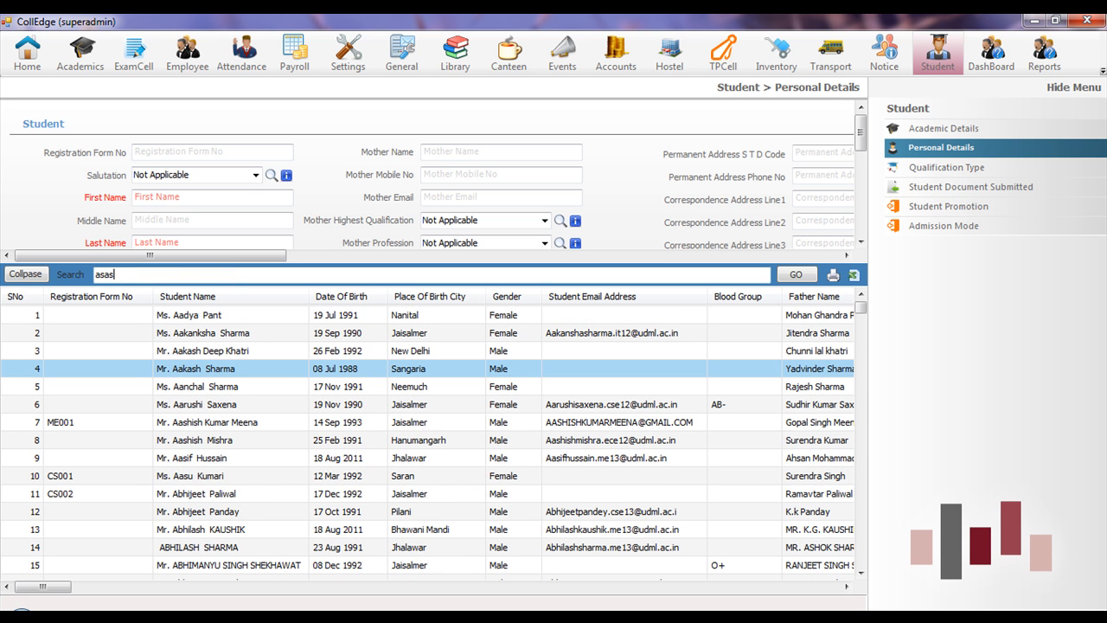
click(25, 274)
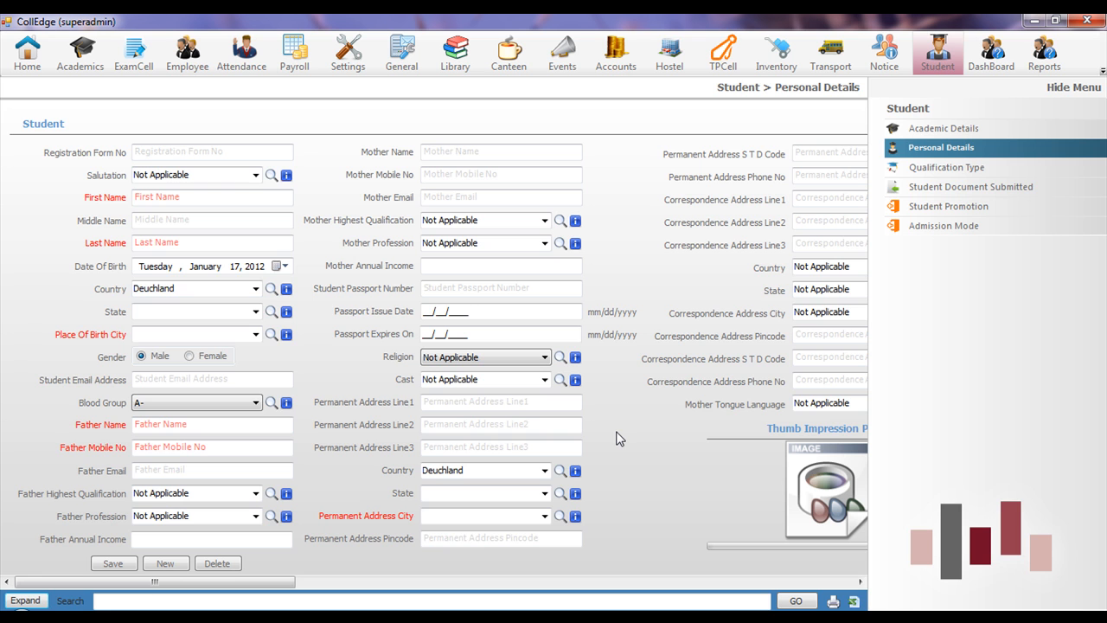
- Review Enrollment No and Biometric Finger Print No in Academic Details, then open Student Promotion
click(959, 127)
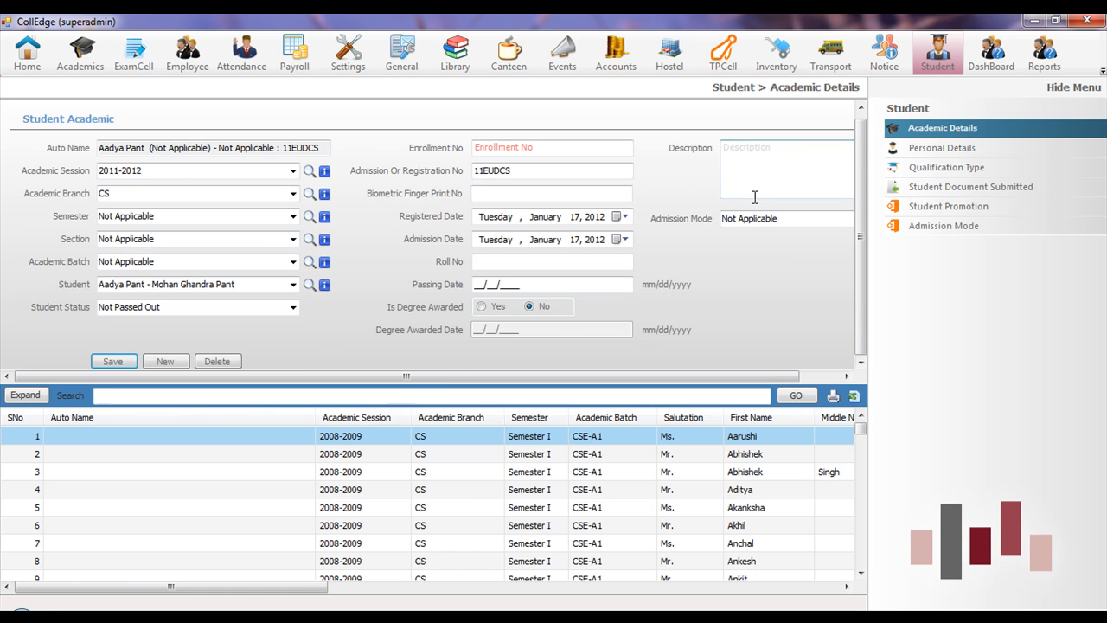
click(491, 147)
click(498, 193)
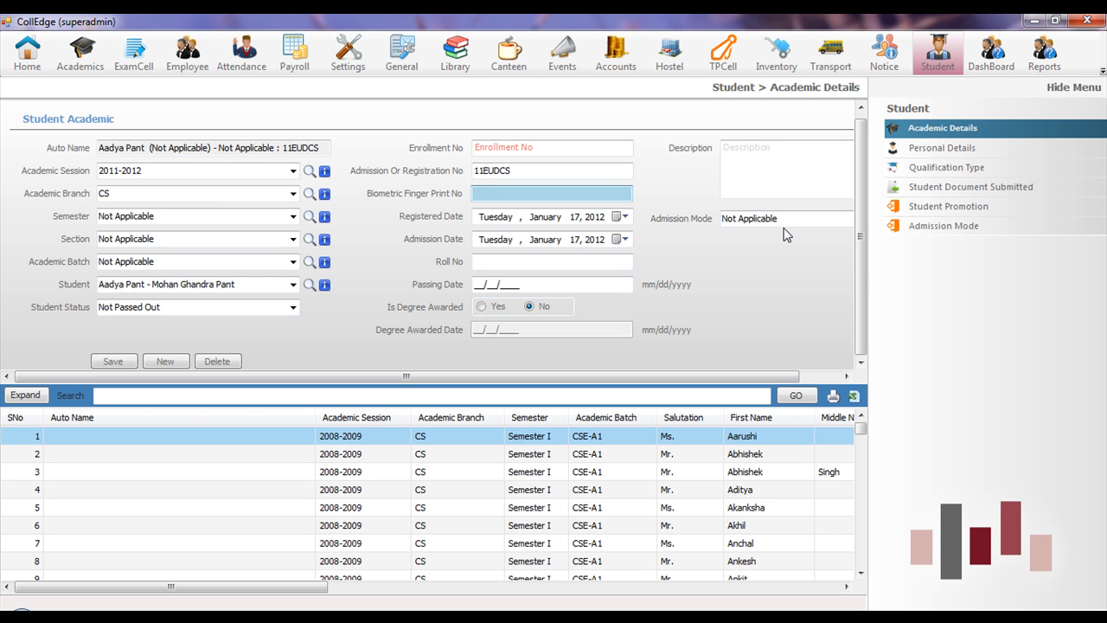
click(917, 213)
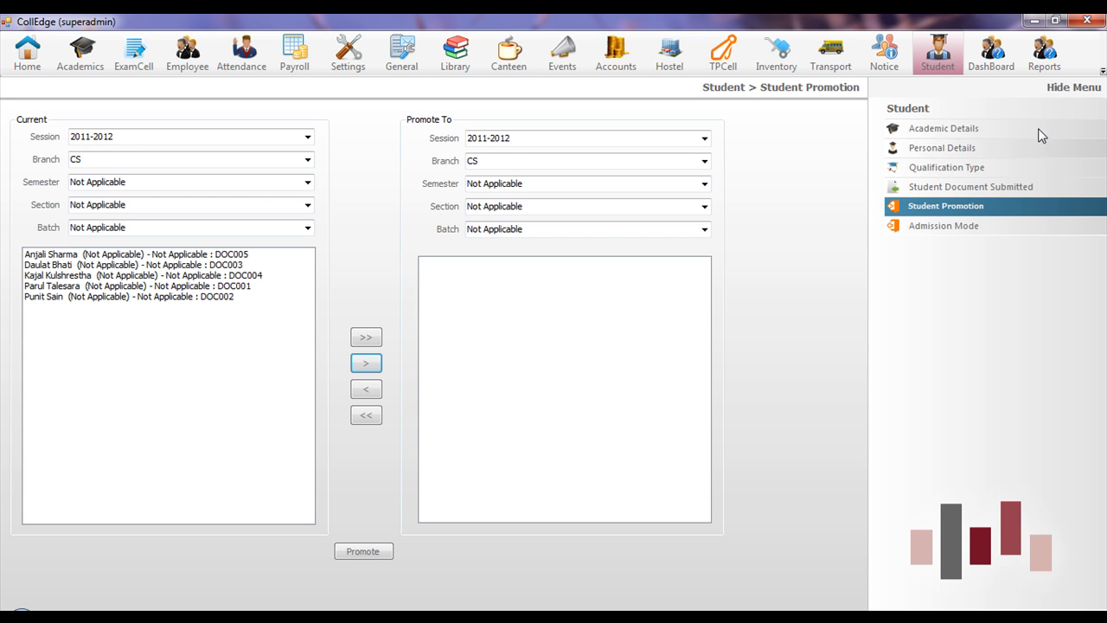
click(1045, 53)
- Open the Report List and expand the Academic and Branch Wise Admission Details groups
click(917, 129)
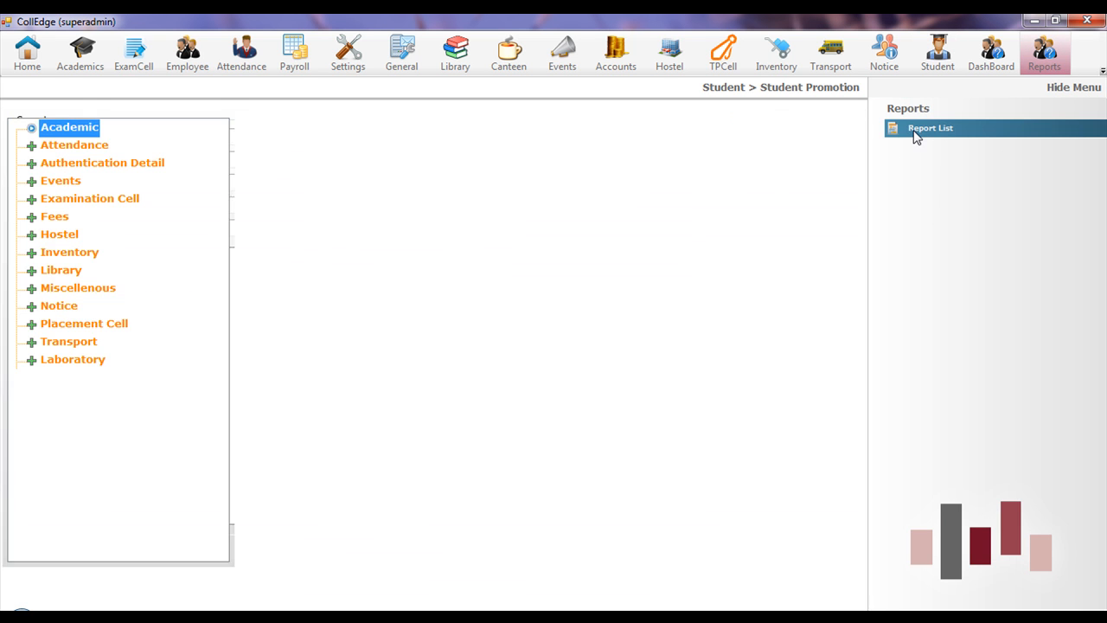
click(30, 130)
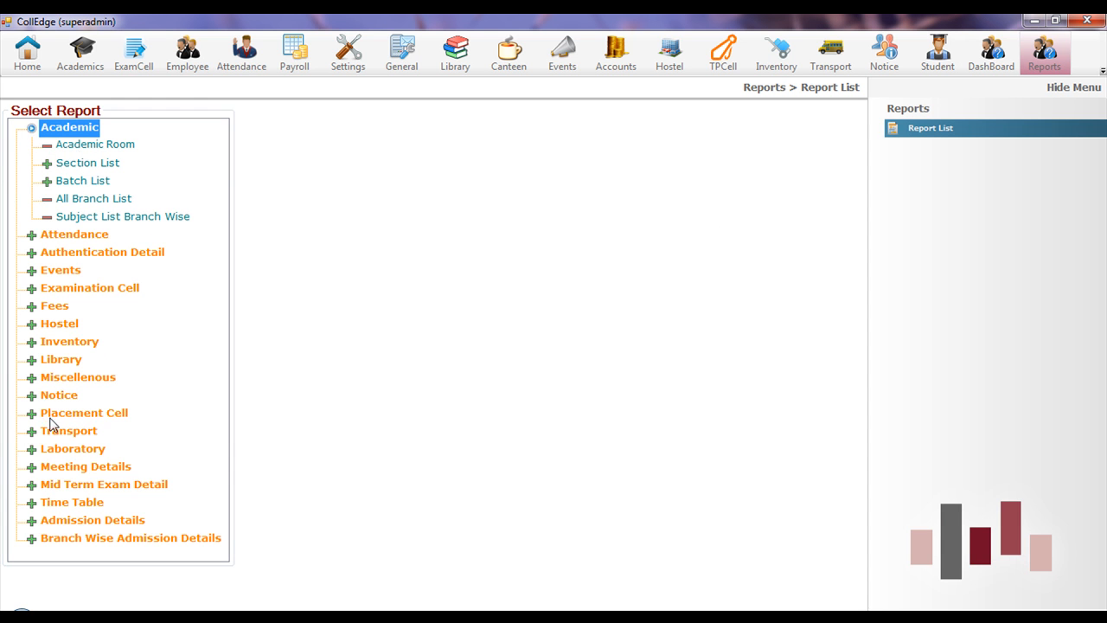
click(32, 539)
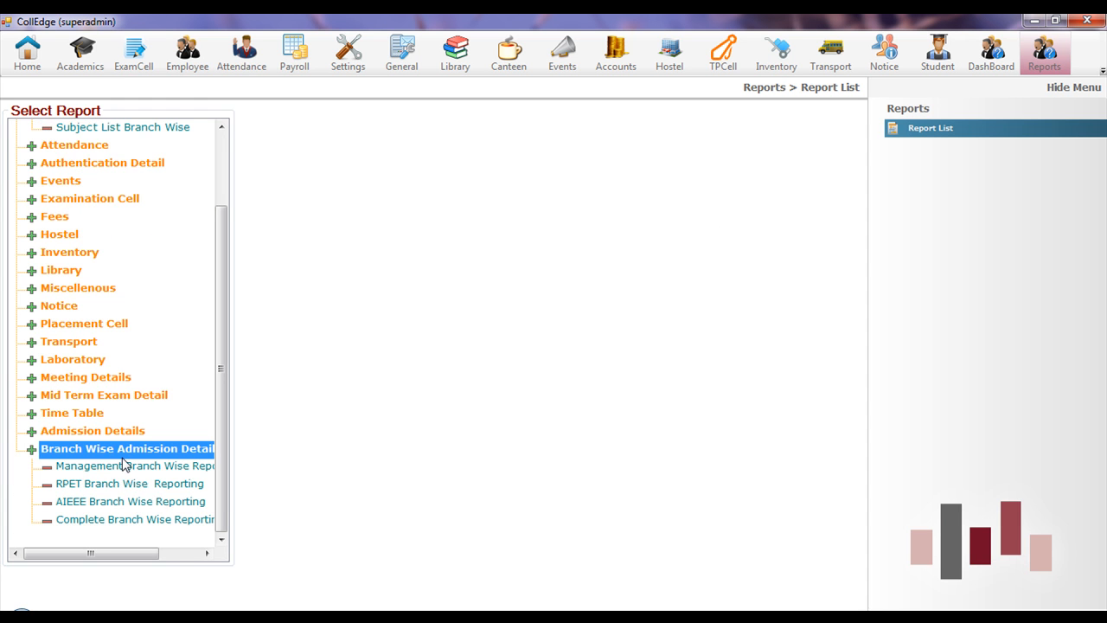
scroll(224, 258, up, 1)
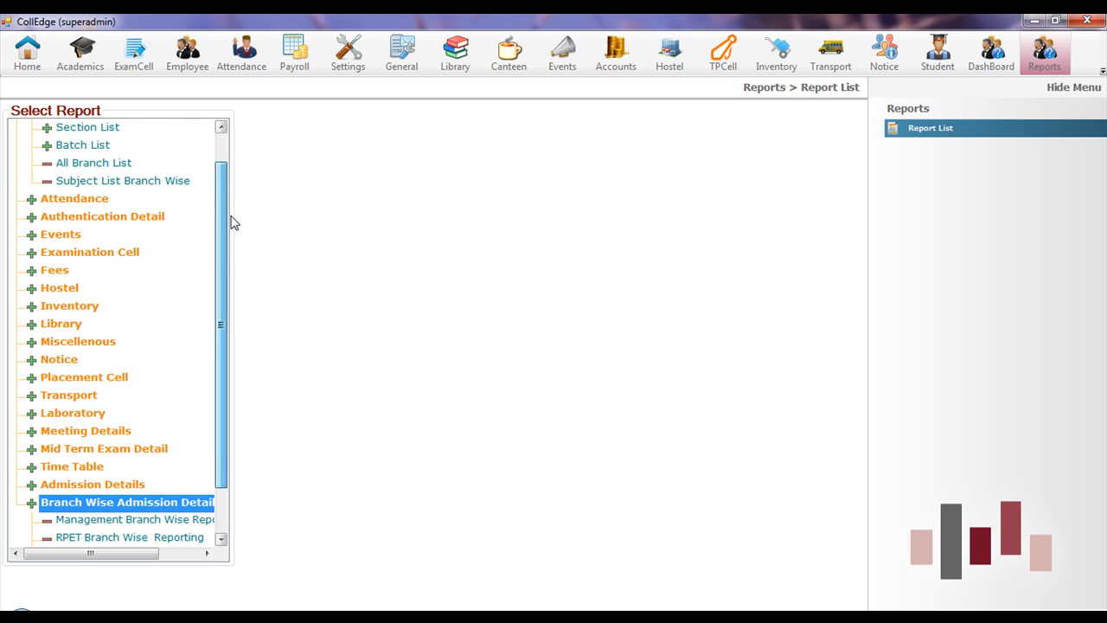